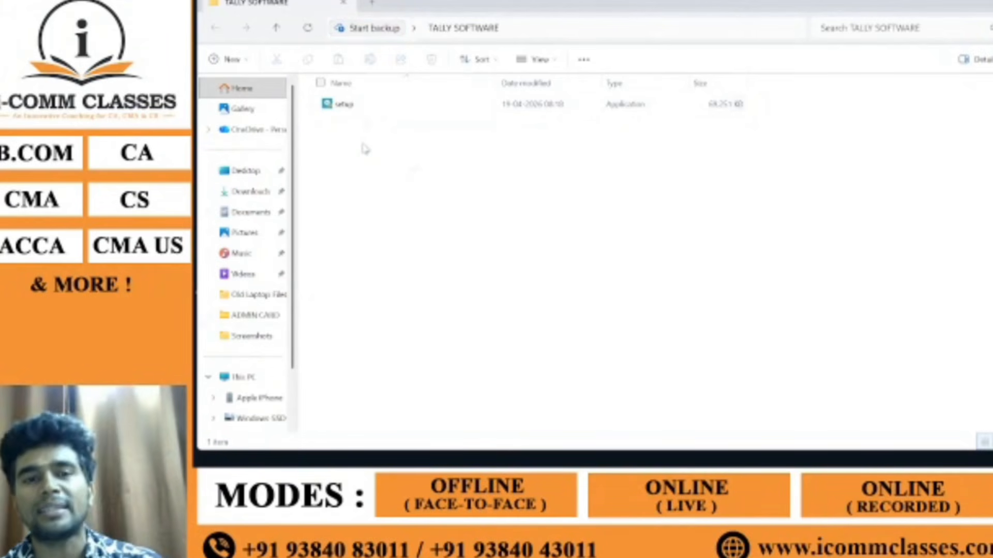
Step: Select the Tally setup application (v1.1.7.0) in TALLY SOFTWARE, viewed as larger icons
{"action": "left_click", "coordinate": [357, 106]}
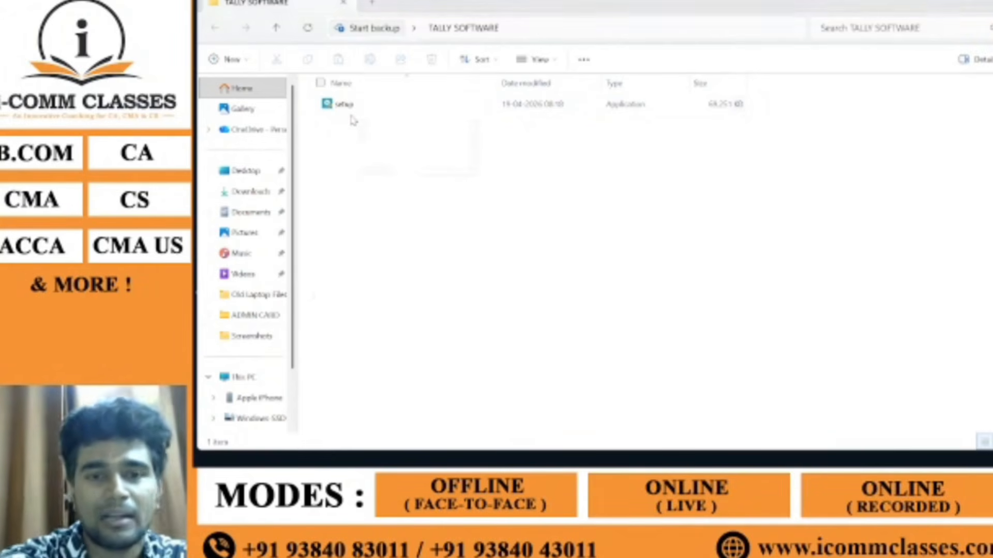
{"action": "key", "text": "alt+Tab"}
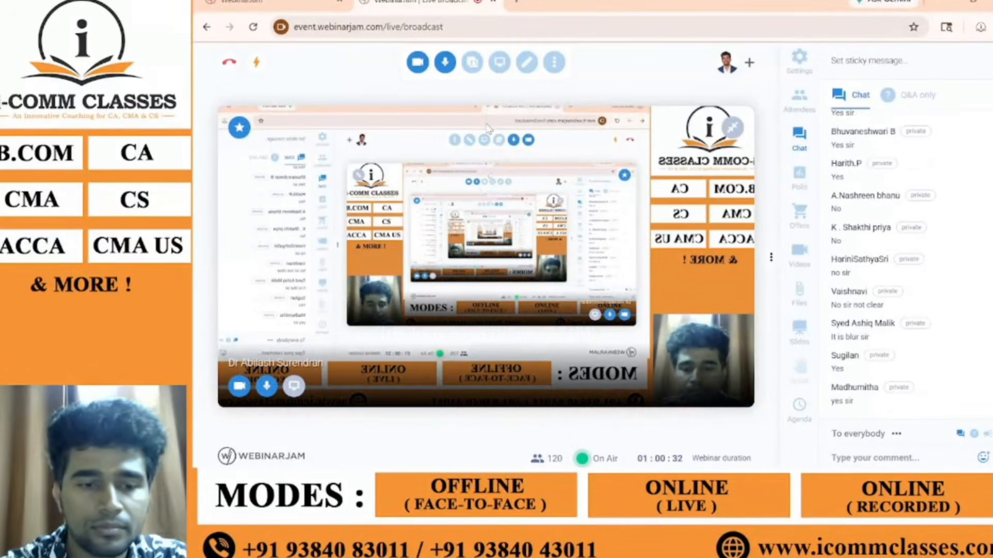
{"action": "key", "text": "alt+Tab"}
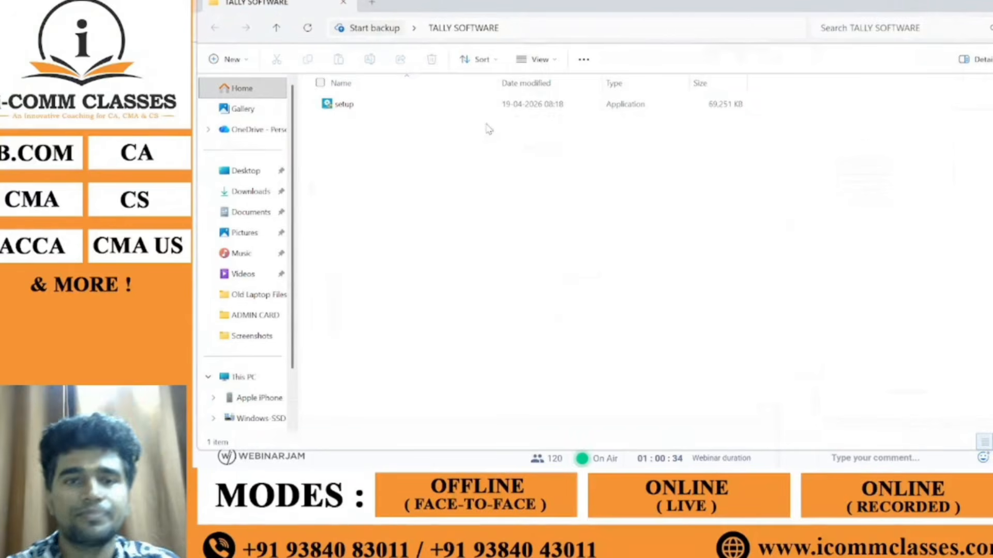
{"action": "scroll", "coordinate": [486, 124], "scroll_direction": "up", "scroll_amount": 3}
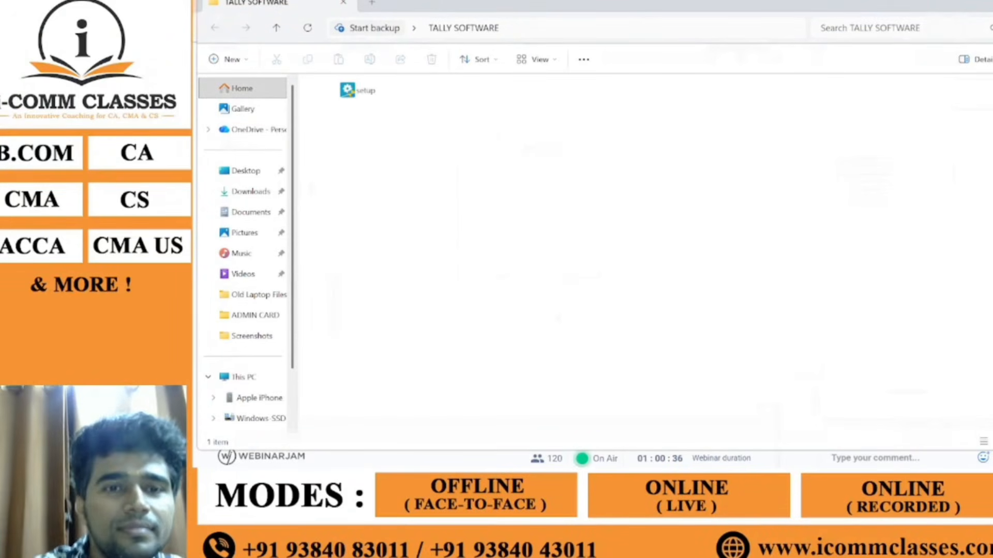
{"action": "left_click", "coordinate": [366, 90]}
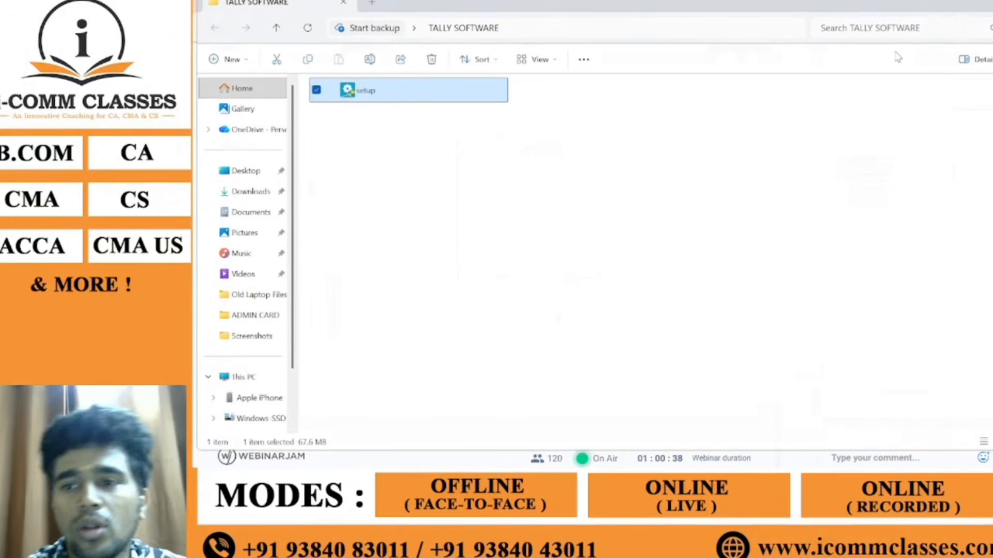
{"action": "left_click", "coordinate": [818, 212]}
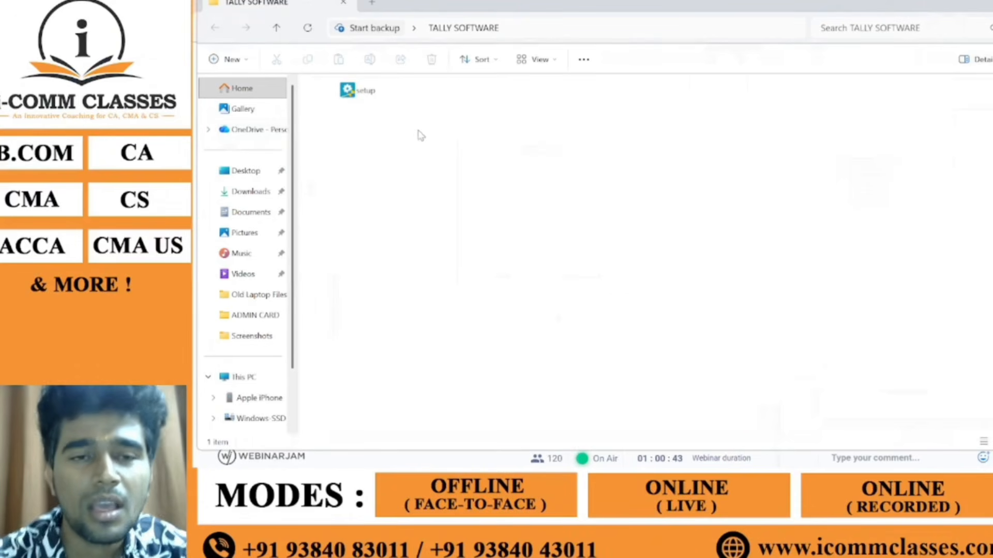
{"action": "left_click", "coordinate": [375, 90]}
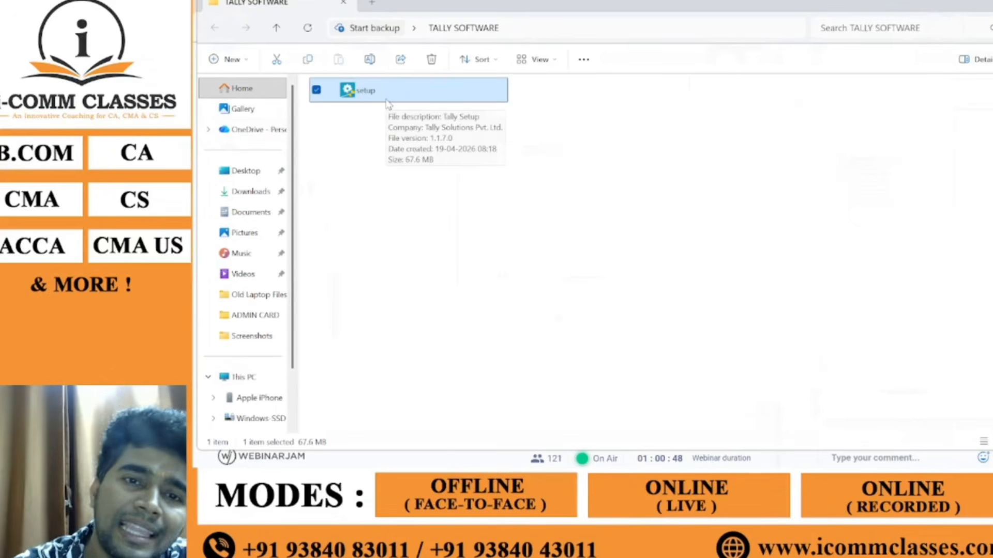
Step: Run setup.exe and install TallyPrime release 7.0 to C:\Program Files\TallyPrime (2)
{"action": "double_click", "coordinate": [386, 98]}
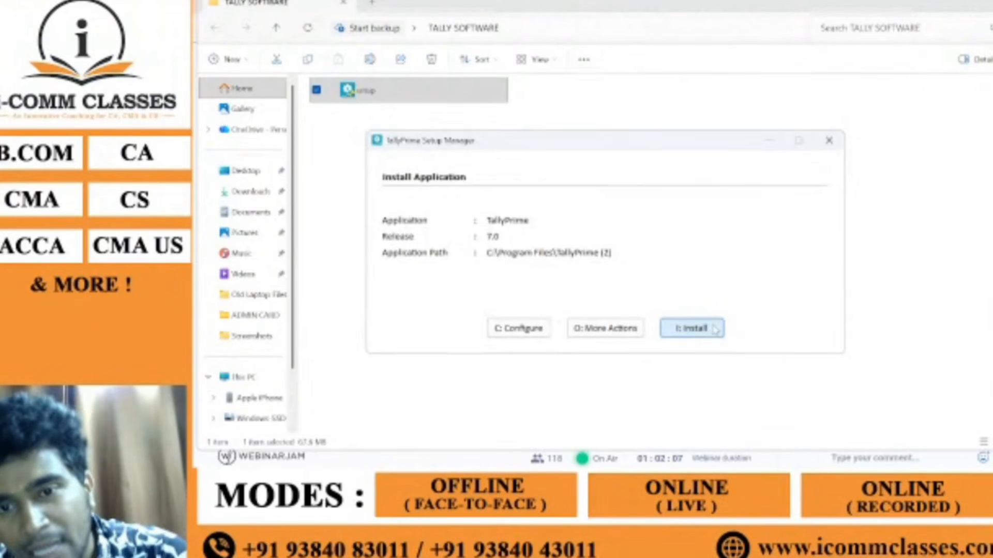
{"action": "left_click", "coordinate": [714, 329]}
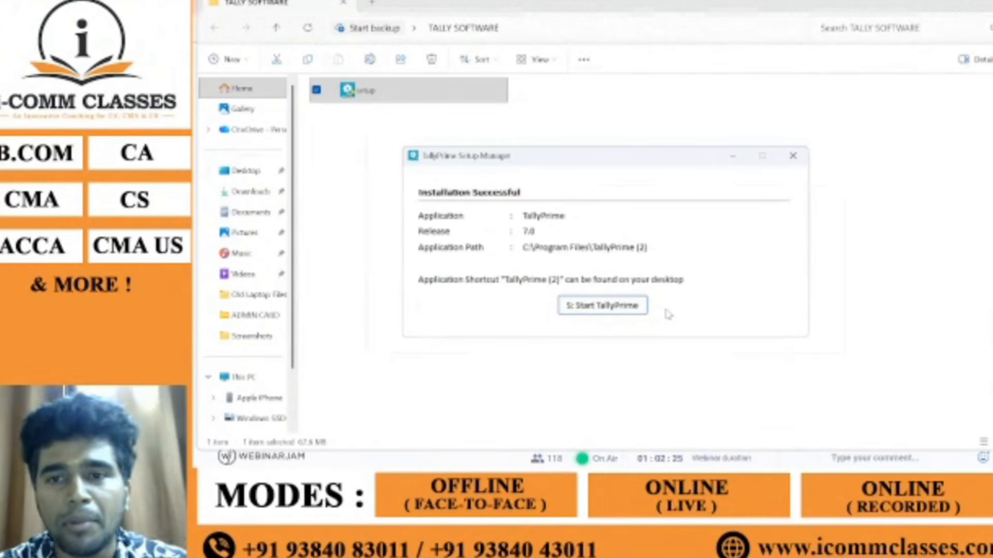
Step: Start TallyPrime from the Installation Successful screen
{"action": "left_click", "coordinate": [617, 308]}
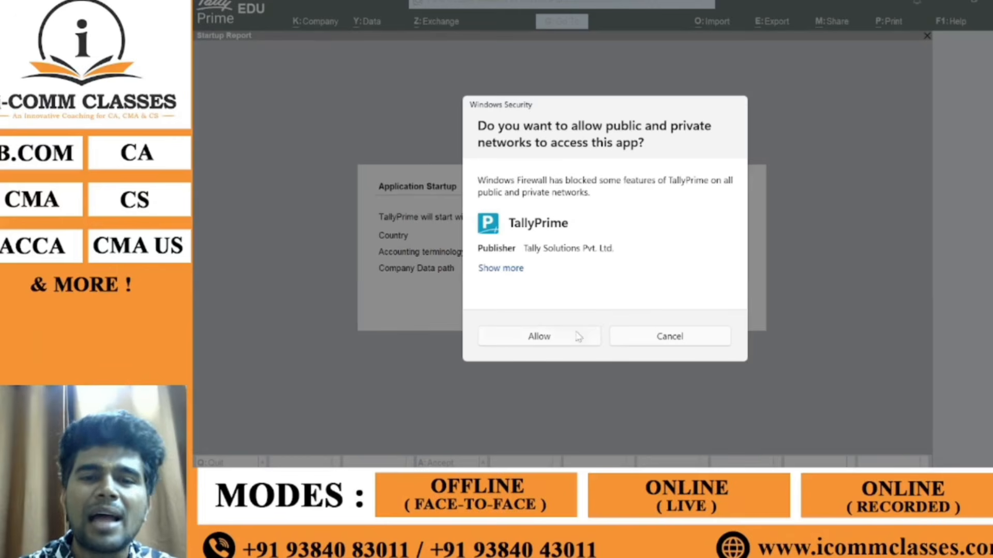
Step: Allow TallyPrime through the Windows firewall and accept the India startup settings
{"action": "left_click", "coordinate": [558, 338]}
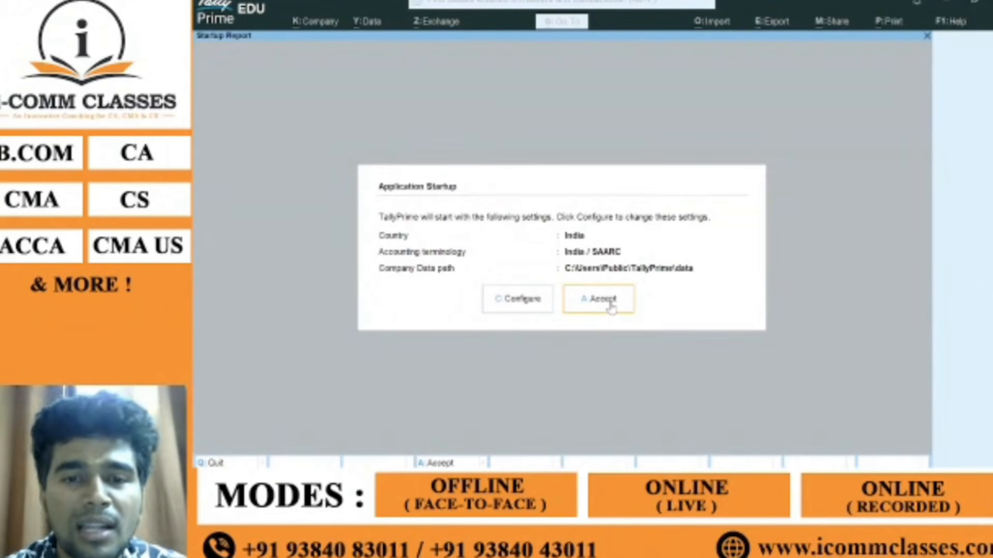
{"action": "left_click", "coordinate": [610, 305]}
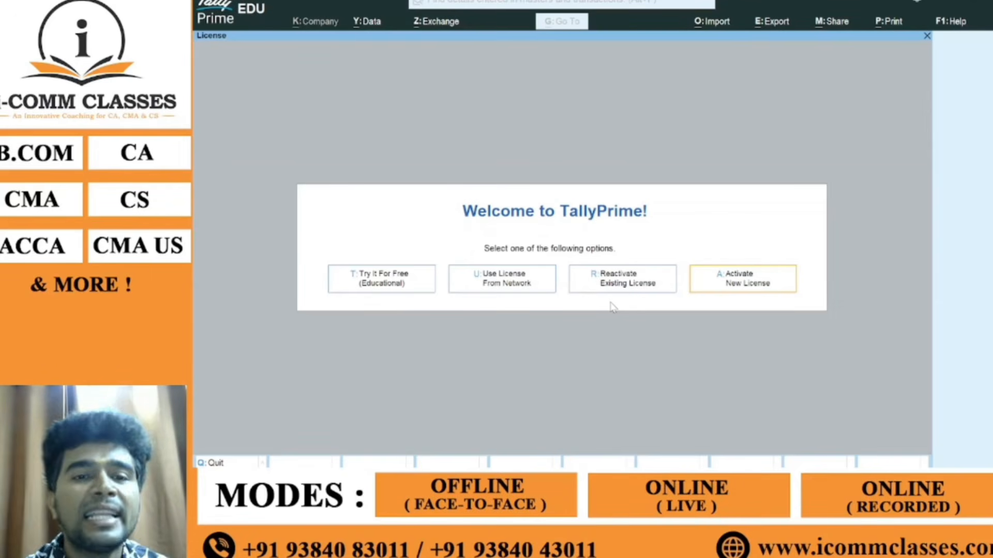
Step: Choose Try It For Free (Educational) to reach the Select Company list for C:\Users\Public\TallyPrime\data
{"action": "left_click", "coordinate": [386, 279]}
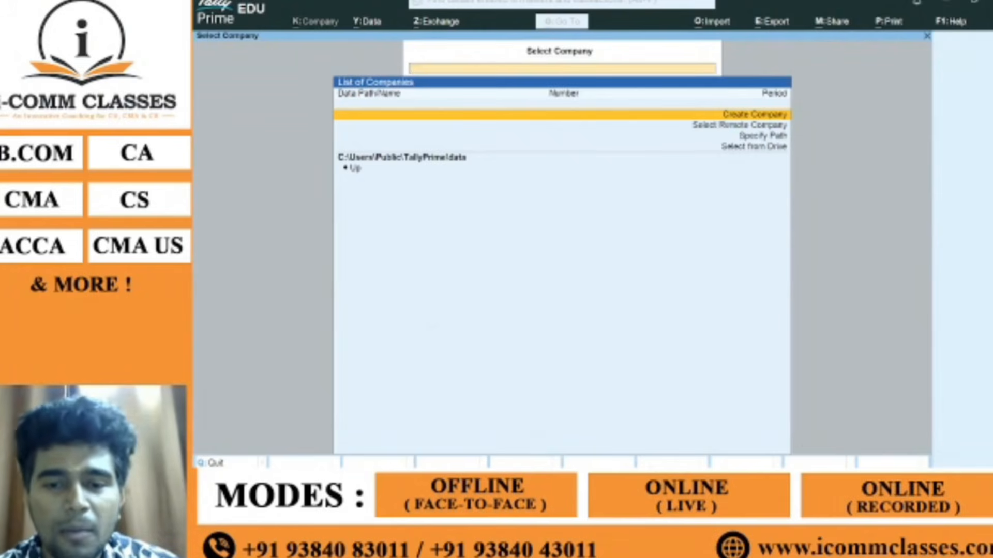
{"action": "left_click", "coordinate": [669, 484]}
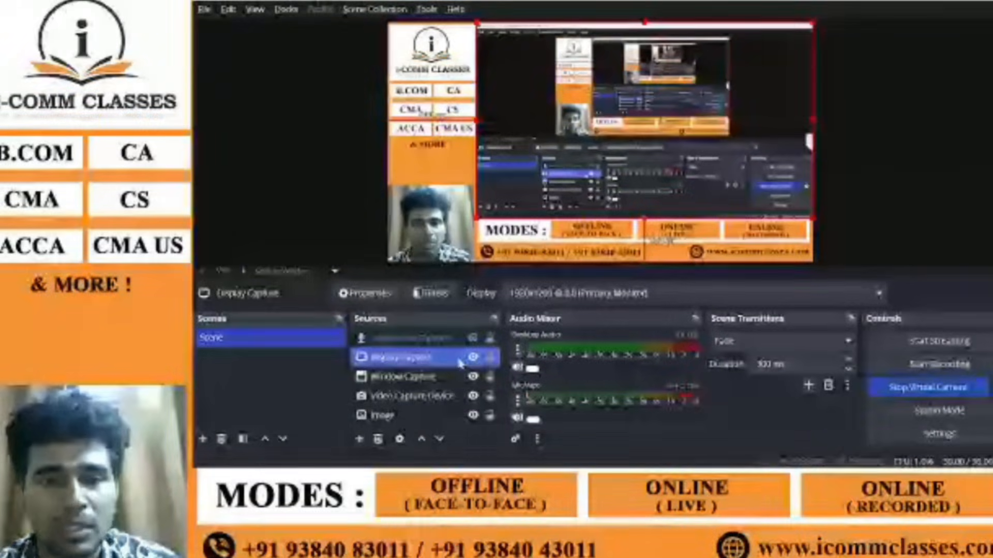
{"action": "left_click", "coordinate": [473, 357]}
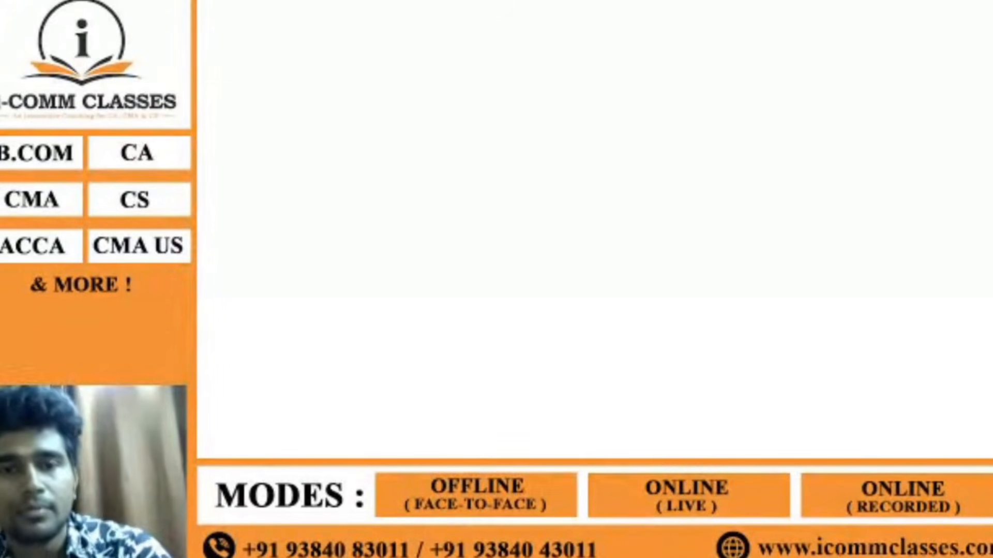
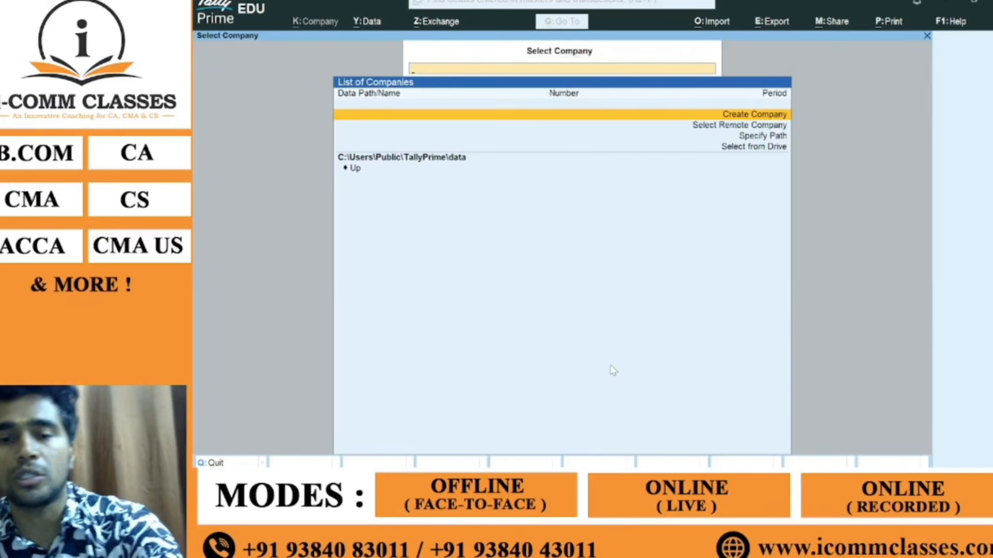
{"action": "key", "text": "alt+Tab"}
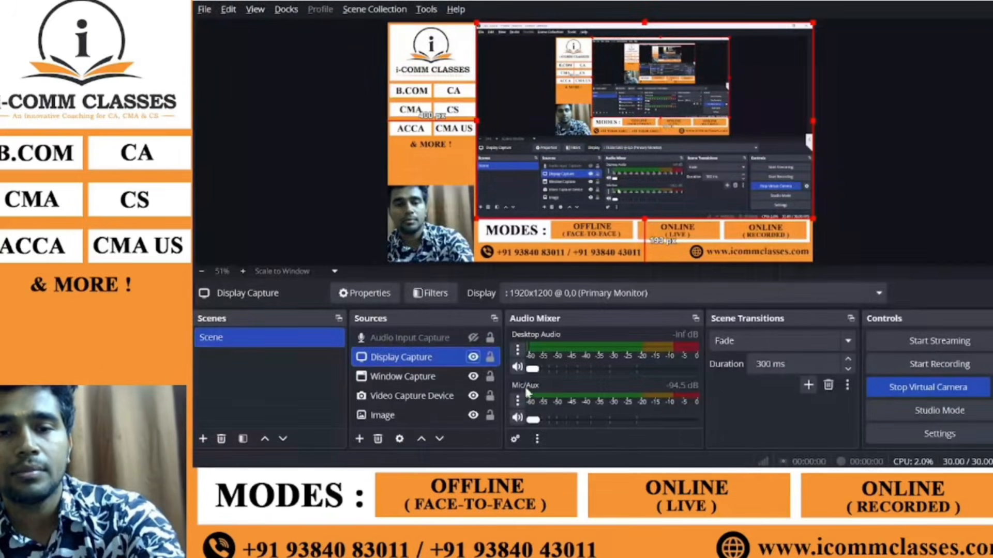
{"action": "left_click", "coordinate": [473, 357]}
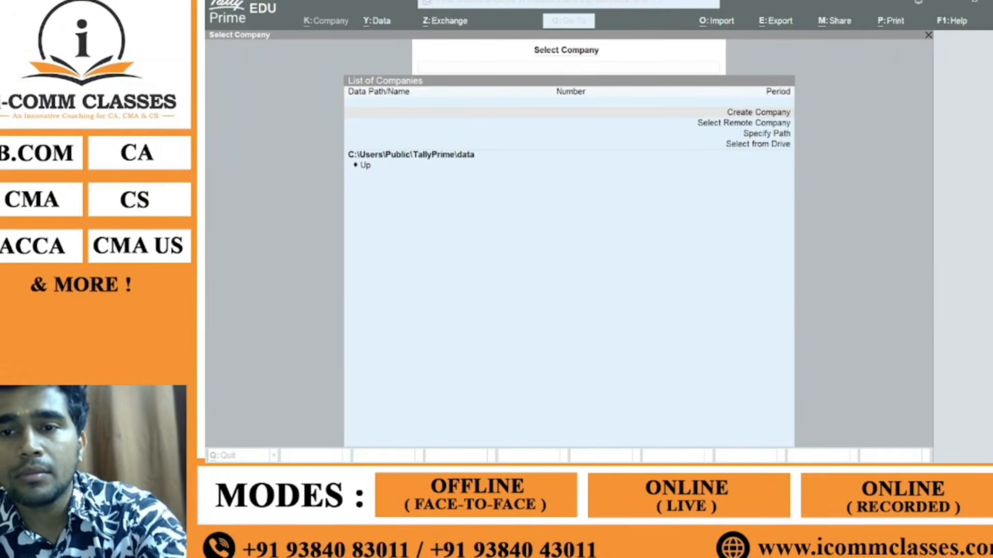
Step: Focus the TallyPrime window, minimise it, and restore it to the Select Company list
{"action": "left_click", "coordinate": [606, 178]}
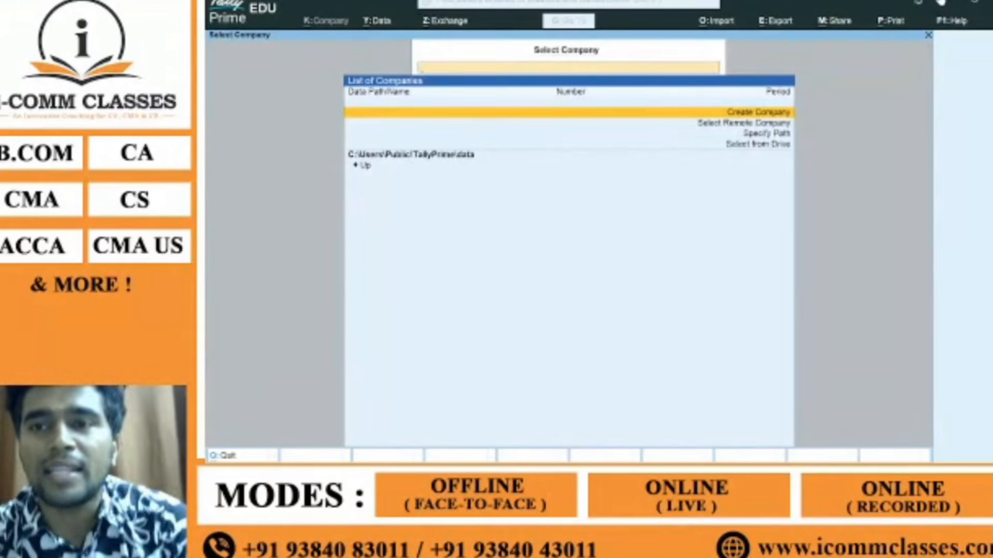
{"action": "left_click", "coordinate": [948, 2]}
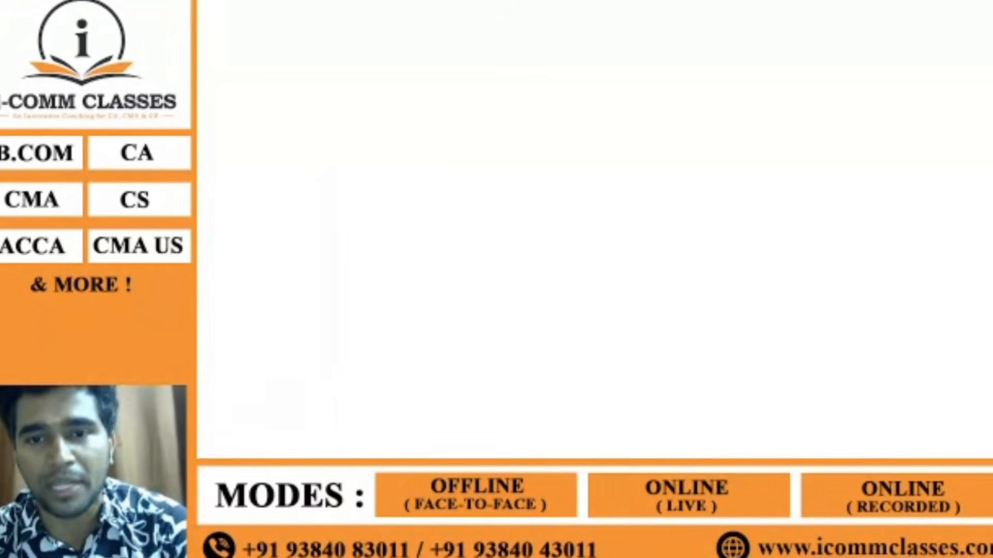
{"action": "key", "text": "alt+Tab"}
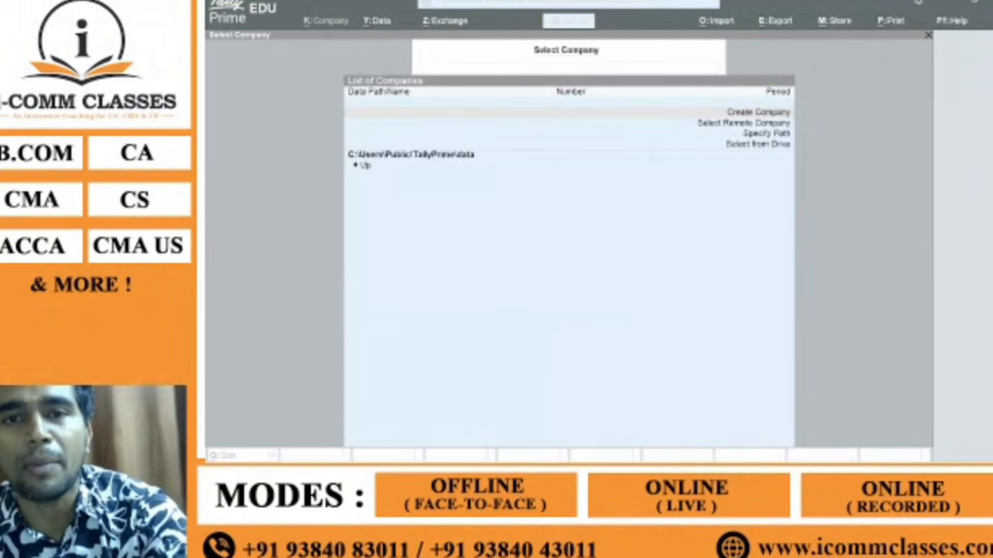
{"action": "key", "text": "alt+Tab"}
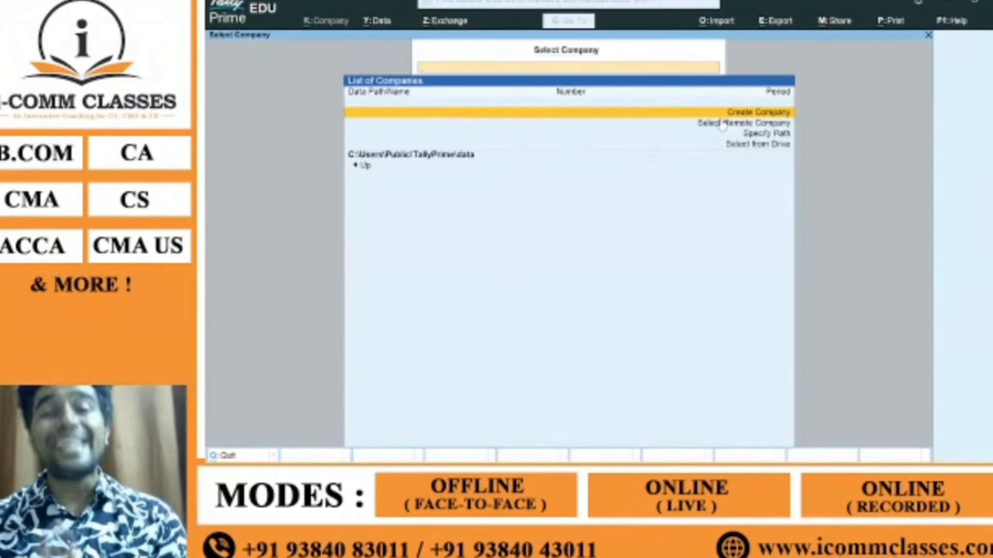
Step: Step through Create Company, Select Remote Company, Specify Path and Select from Drive, ending on Create Company
{"action": "key", "text": "Down"}
{"action": "key", "text": "Down"}
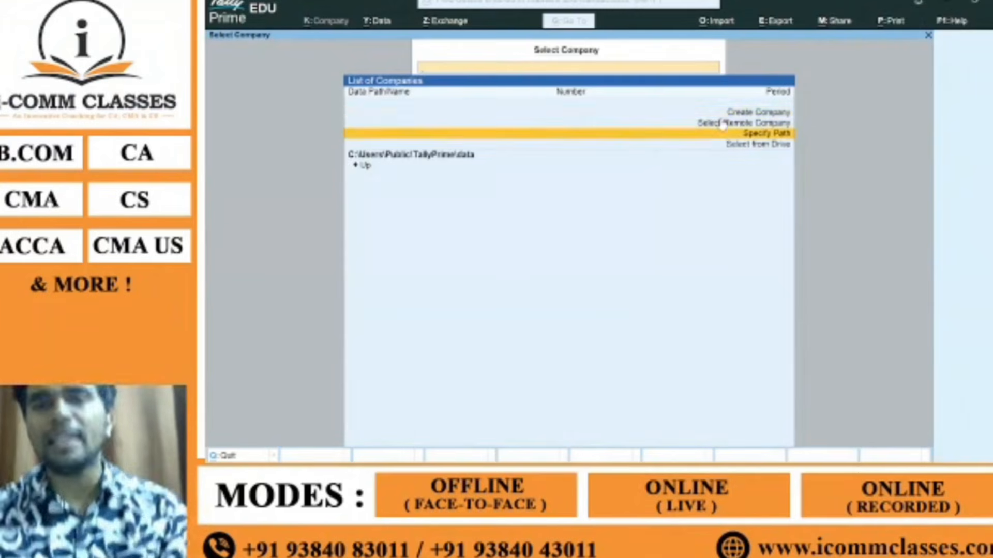
{"action": "key", "text": "Up"}
{"action": "key", "text": "Up"}
{"action": "key", "text": "Down"}
{"action": "key", "text": "Down"}
{"action": "key", "text": "Up"}
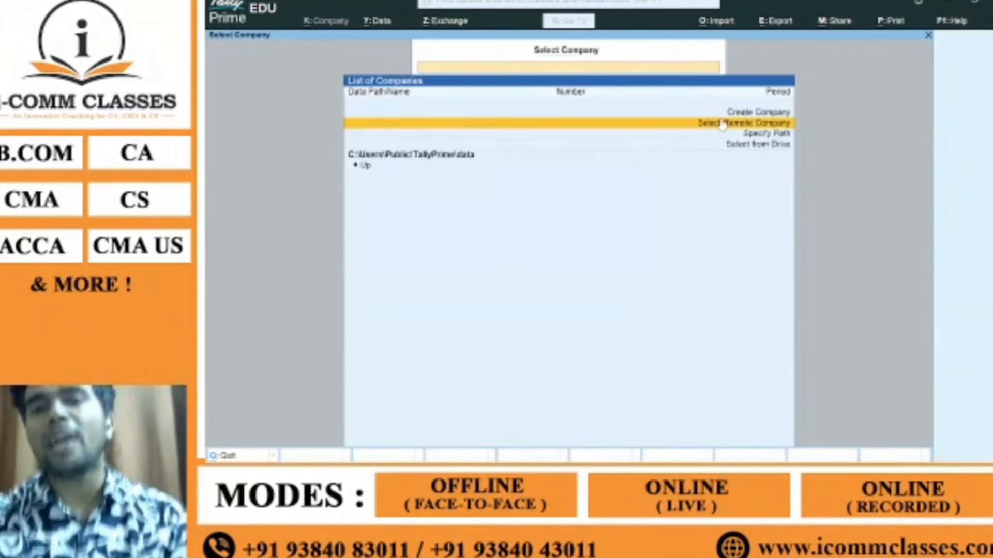
{"action": "key", "text": "Up"}
{"action": "key", "text": "Down"}
{"action": "key", "text": "Down"}
{"action": "key", "text": "Down"}
{"action": "key", "text": "Down"}
{"action": "key", "text": "Down"}
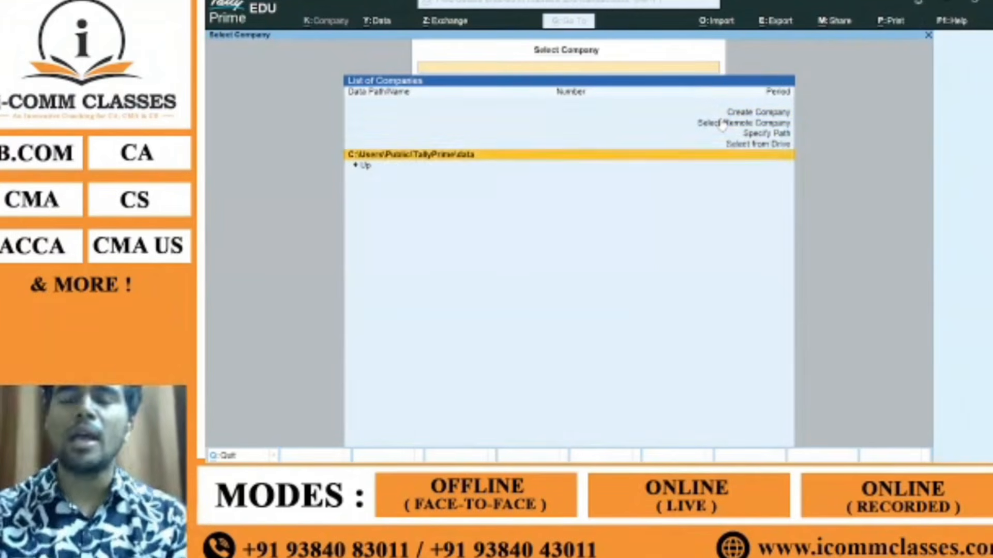
{"action": "key", "text": "Up"}
{"action": "key", "text": "Up"}
{"action": "key", "text": "Up"}
{"action": "key", "text": "Up"}
{"action": "key", "text": "Up"}
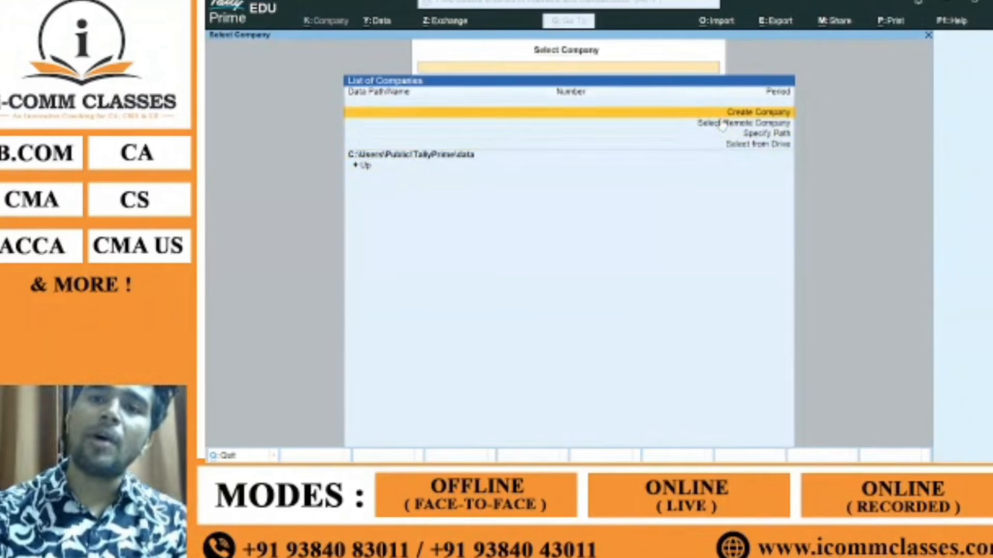
{"action": "key", "text": "Down"}
{"action": "key", "text": "Down"}
{"action": "key", "text": "Down"}
{"action": "key", "text": "Down"}
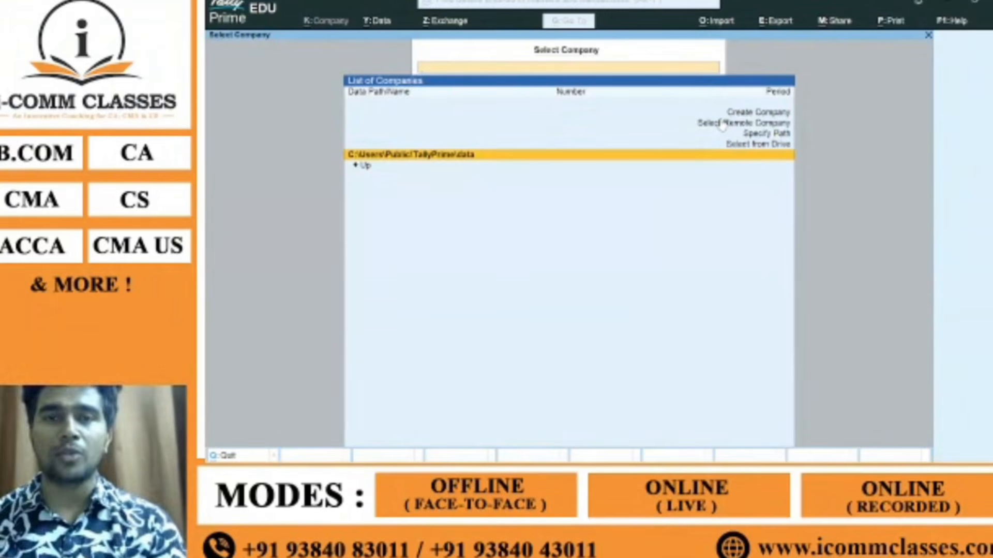
{"action": "key", "text": "Up"}
{"action": "key", "text": "Up"}
{"action": "key", "text": "Up"}
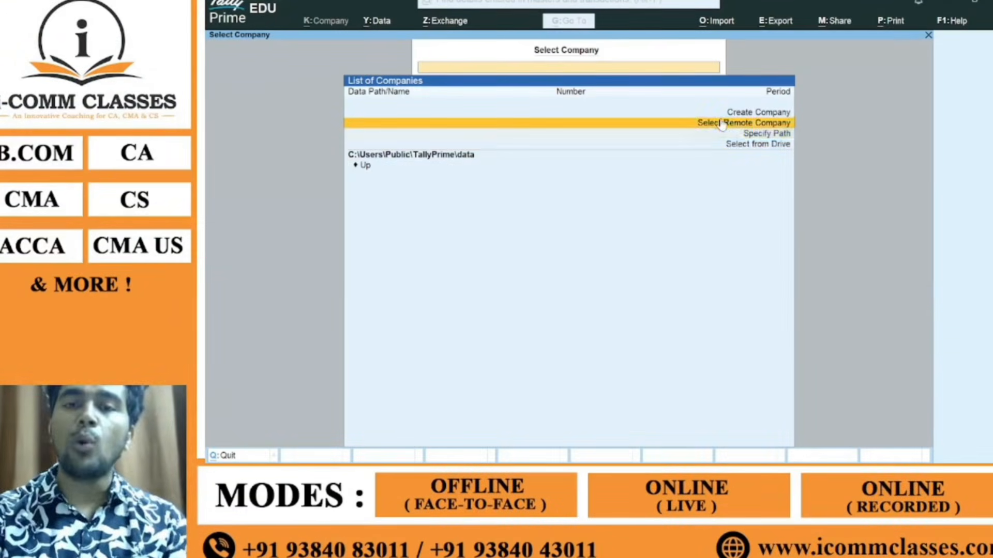
{"action": "key", "text": "Down"}
{"action": "key", "text": "Down"}
{"action": "key", "text": "Up"}
{"action": "key", "text": "Up"}
{"action": "key", "text": "Up"}
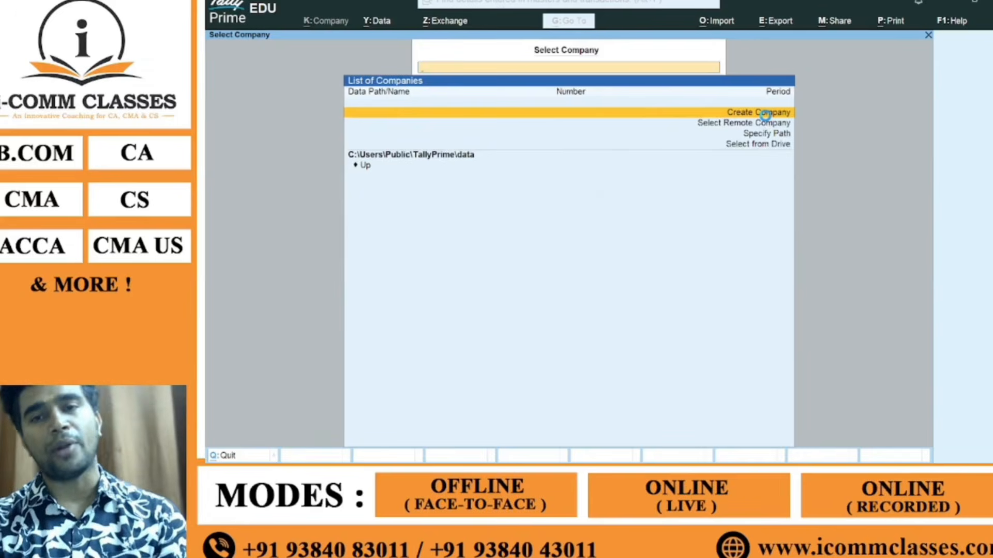
Step: Open the blank Company Creation form (1-Apr-26, India, INR) and bring up the Quit? prompt
{"action": "left_click", "coordinate": [765, 113]}
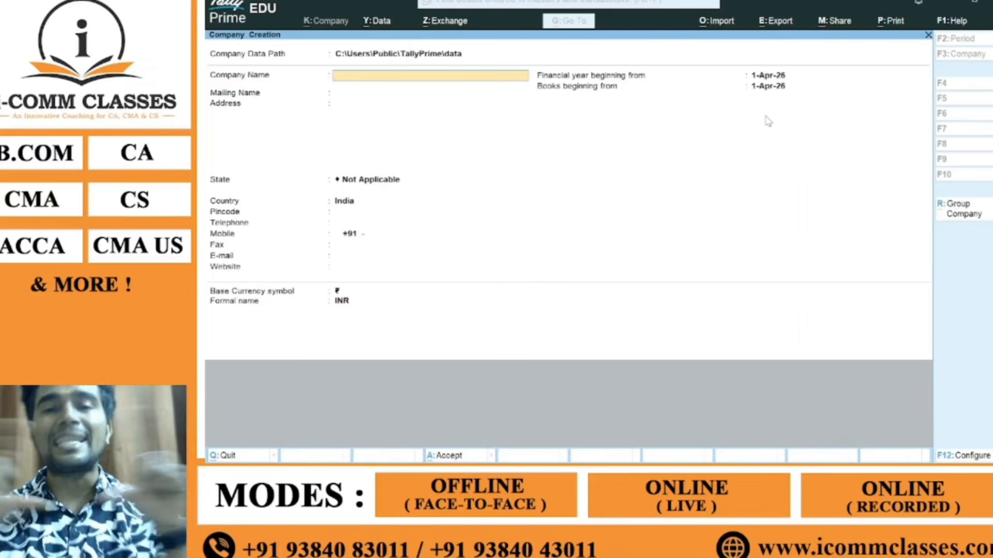
{"action": "key", "text": "Escape"}
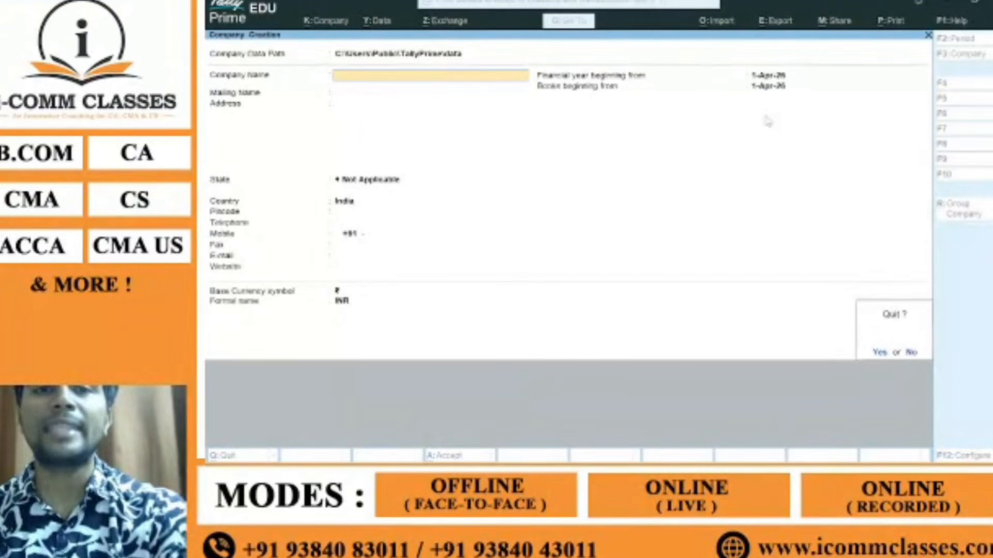
Step: Answer Yes to quit Company Creation without saving, then switch over to OBS Studio
{"action": "left_click", "coordinate": [878, 354]}
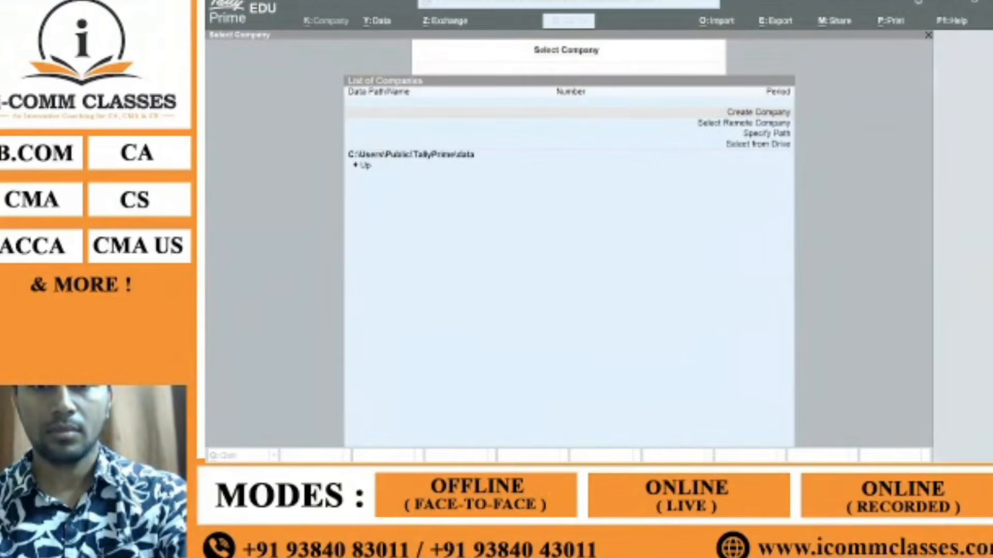
{"action": "key", "text": "alt+Tab"}
{"action": "key", "text": "alt+Tab"}
{"action": "key", "text": "alt+Tab"}
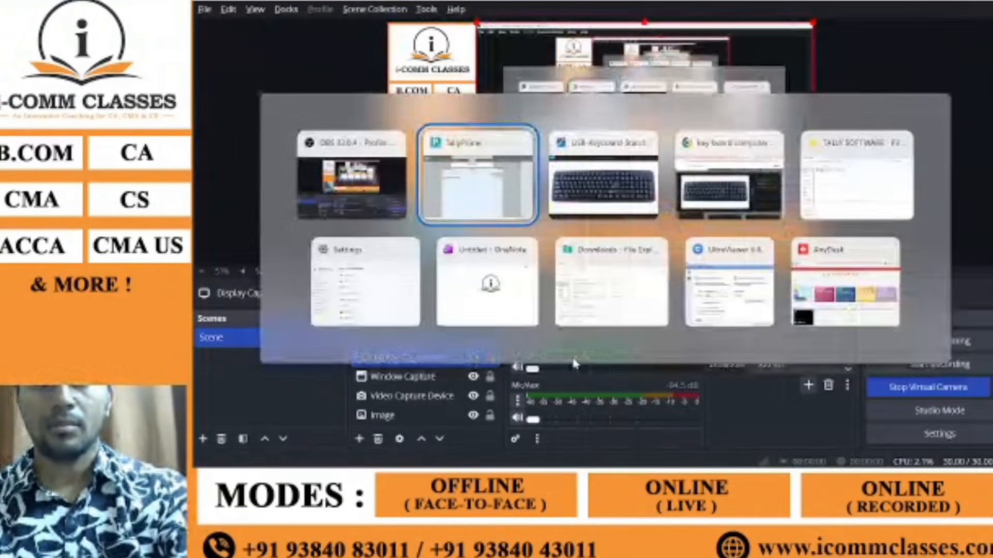
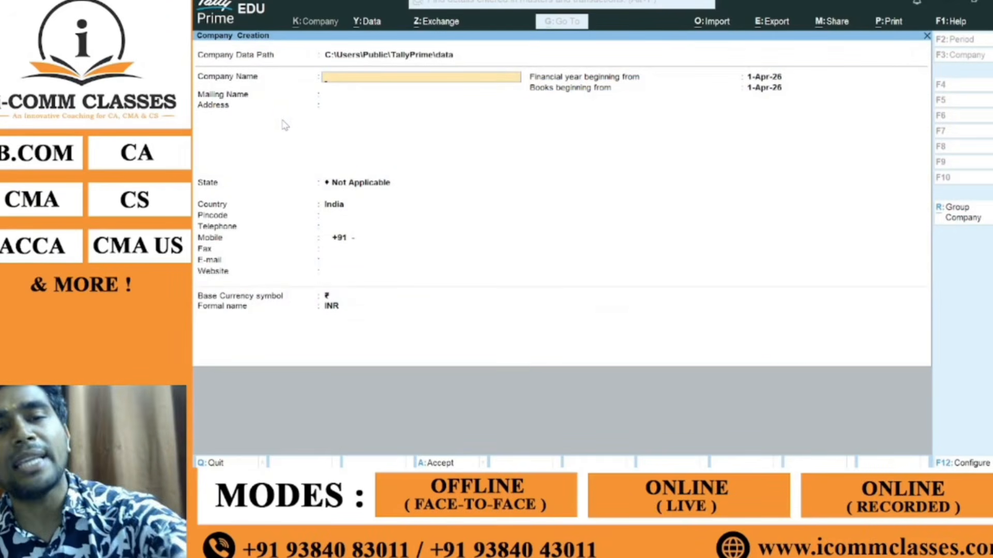
Step: Quit the blank Company Creation form without saving, then start a new company again
{"action": "key", "text": "Escape"}
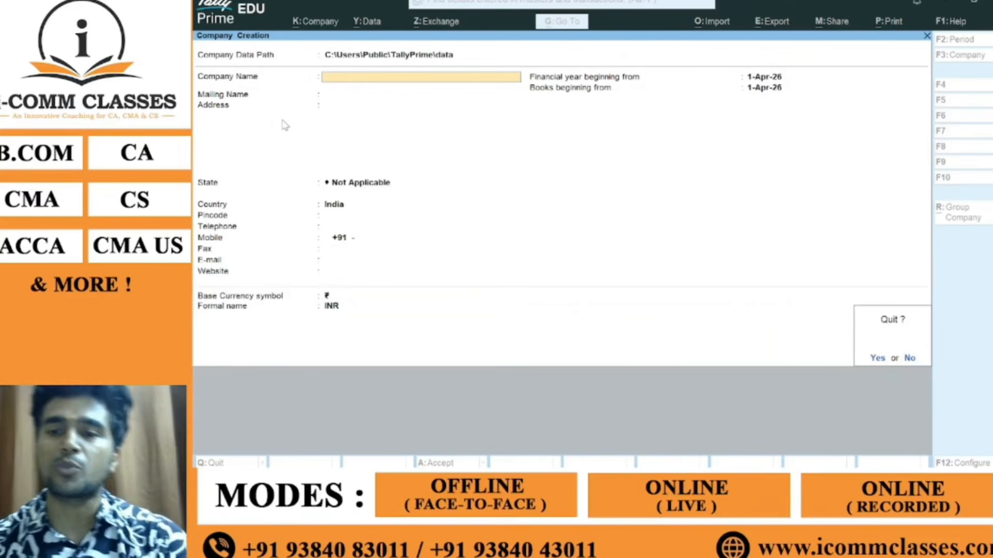
{"action": "key", "text": "y"}
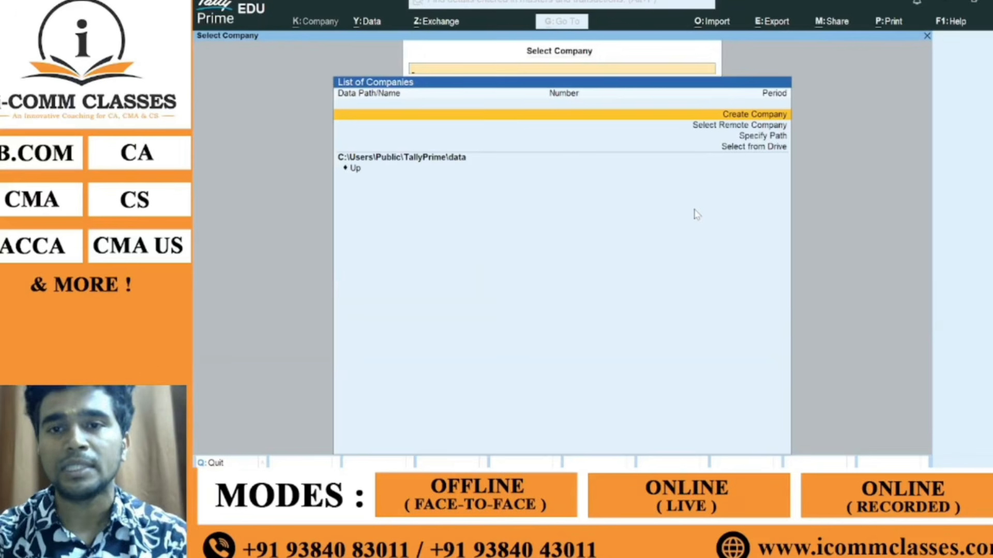
{"action": "key", "text": "Return"}
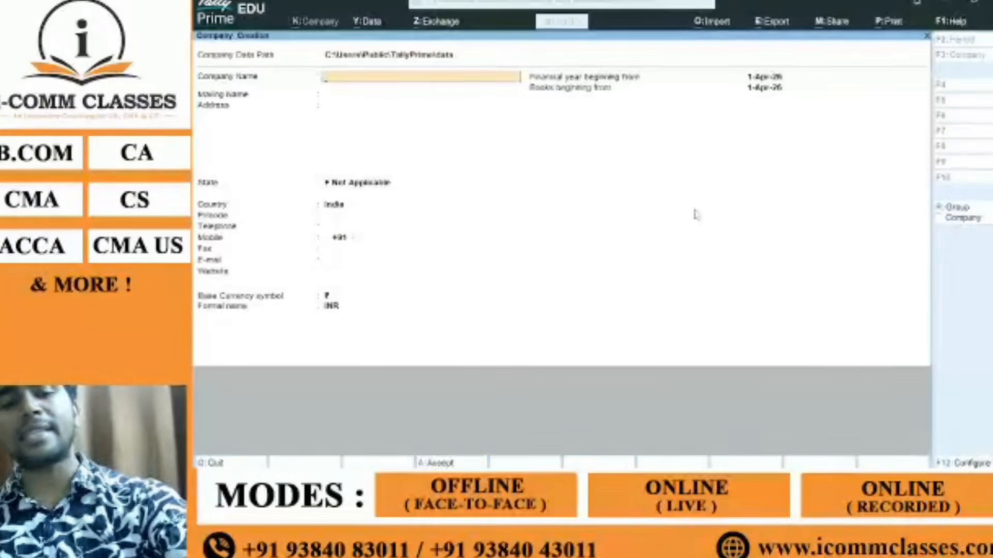
Step: Leave Company Creation again, decline quitting TallyPrime, and stay on Select Company
{"action": "key", "text": "Escape"}
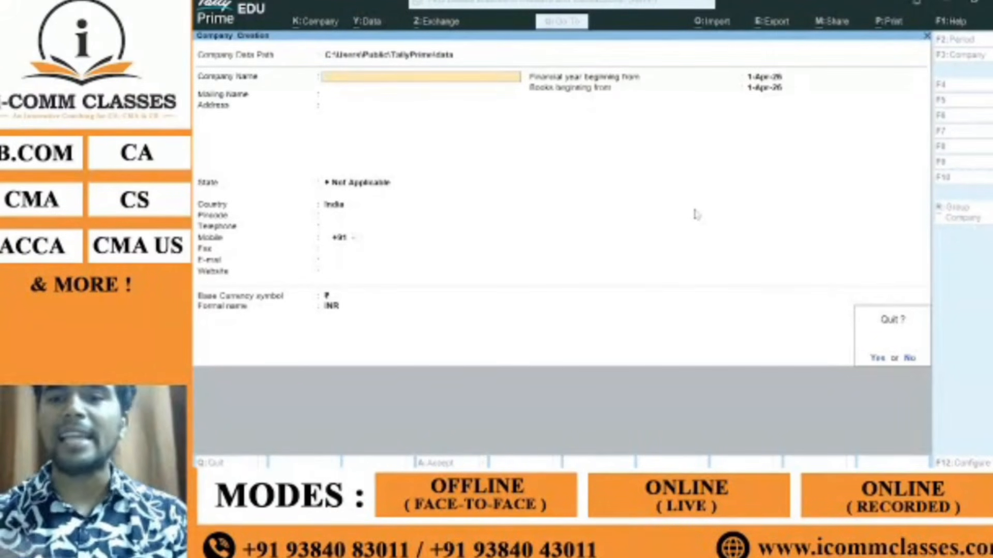
{"action": "key", "text": "Escape"}
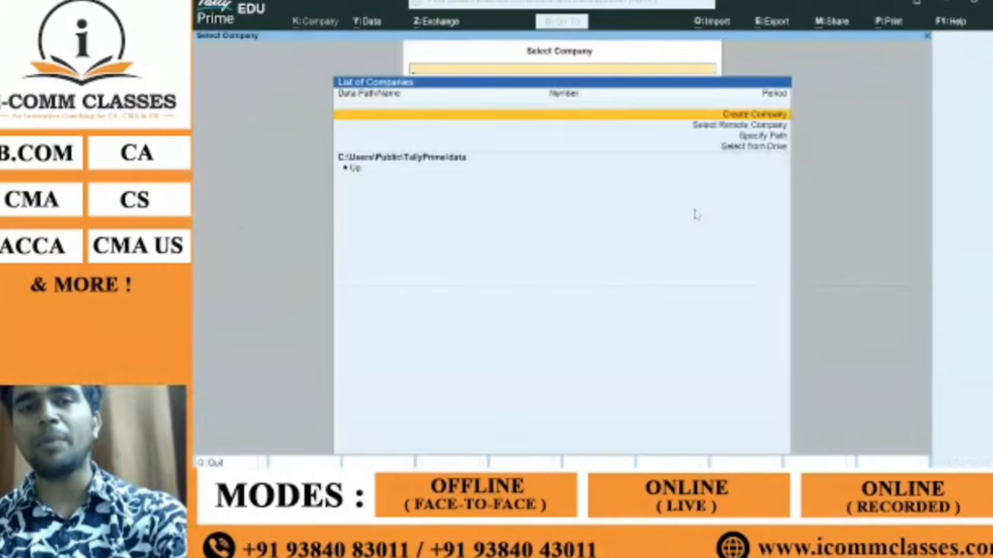
{"action": "key", "text": "Escape"}
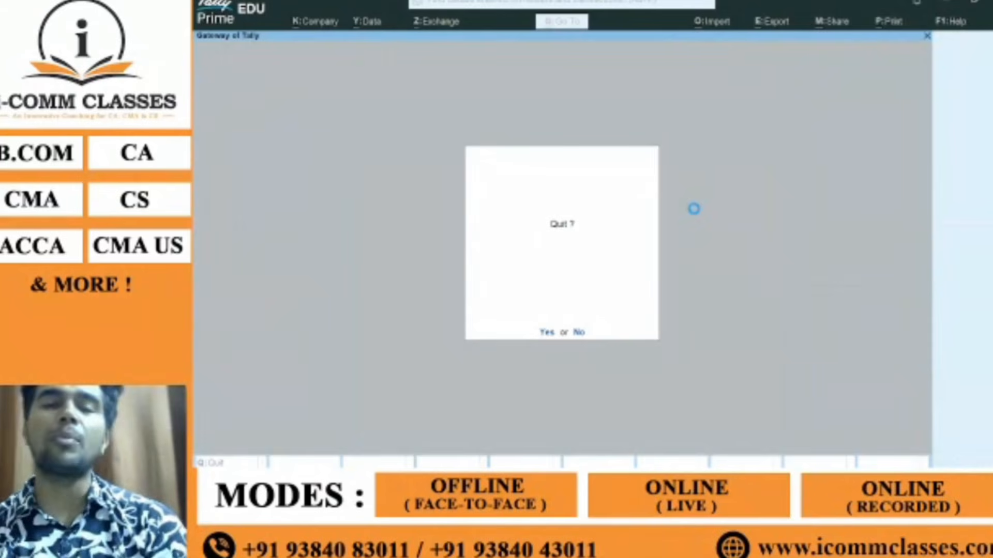
{"action": "key", "text": "n"}
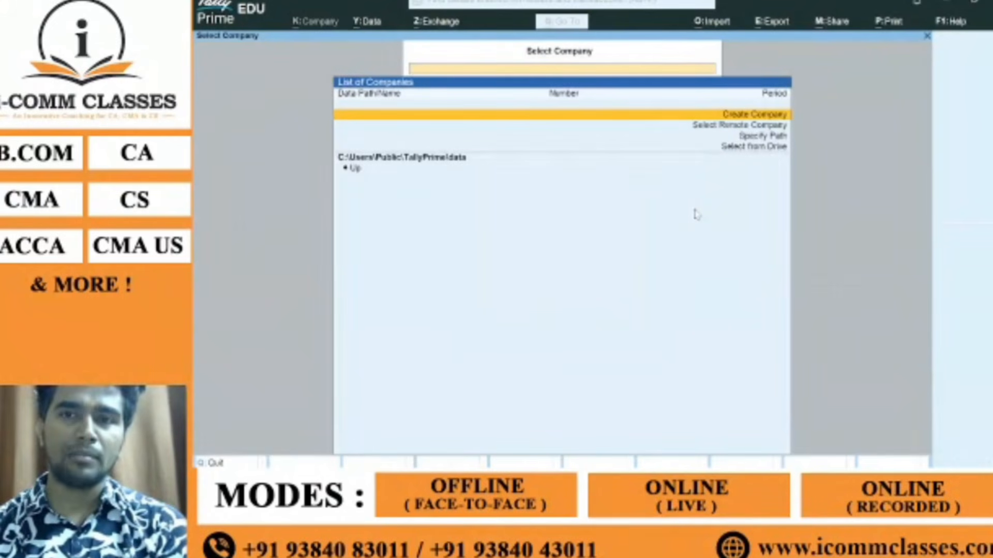
{"action": "key", "text": "alt+Tab"}
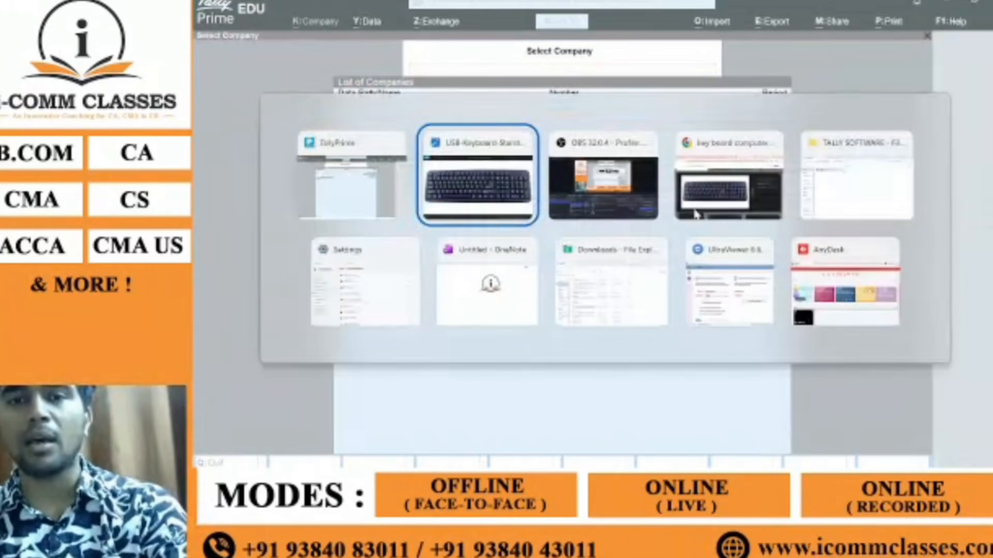
Step: Cycle through the open windows and browser tabs to the live webinar broadcast tab
{"action": "key", "text": "alt+Tab"}
{"action": "key", "text": "alt+Tab"}
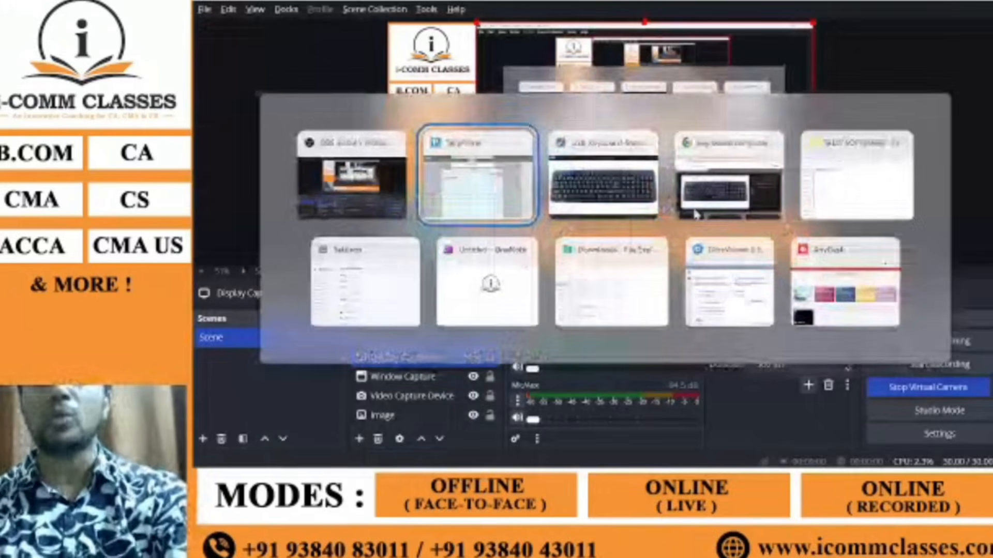
{"action": "key", "text": "alt+Tab"}
{"action": "key", "text": "alt+Tab"}
{"action": "key", "text": "alt+Tab"}
{"action": "key", "text": "alt+Tab"}
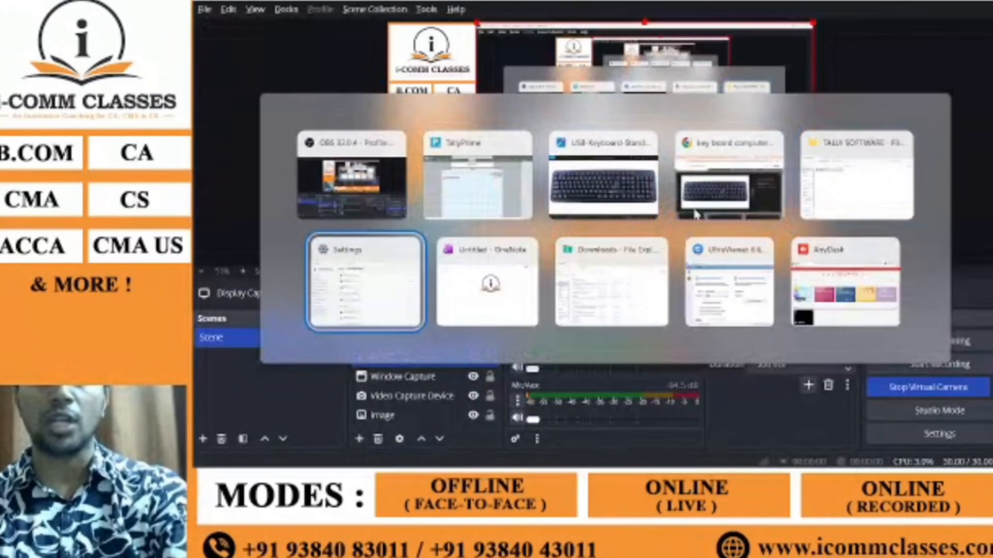
{"action": "key", "text": "alt+Tab"}
{"action": "key", "text": "alt+Tab"}
{"action": "key", "text": "alt+Tab"}
{"action": "key", "text": "alt+Tab"}
{"action": "key", "text": "alt+Tab"}
{"action": "key", "text": "alt+Tab"}
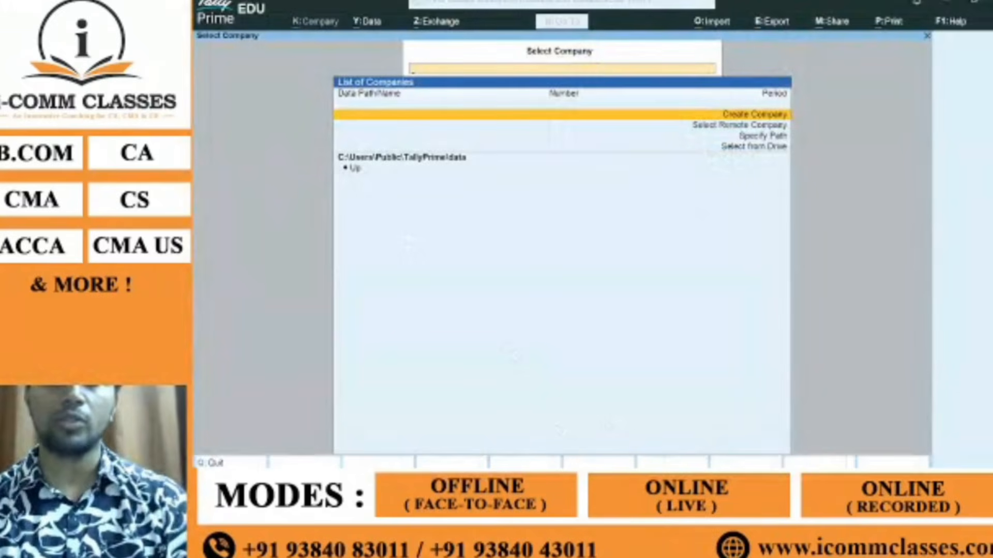
{"action": "left_click", "coordinate": [667, 481]}
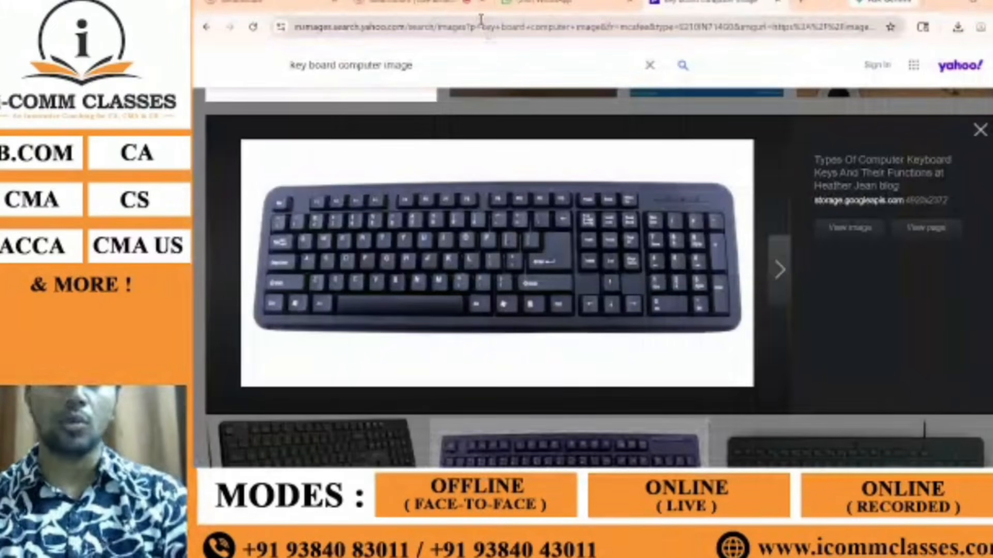
{"action": "left_click", "coordinate": [538, 3]}
{"action": "left_click", "coordinate": [414, 2]}
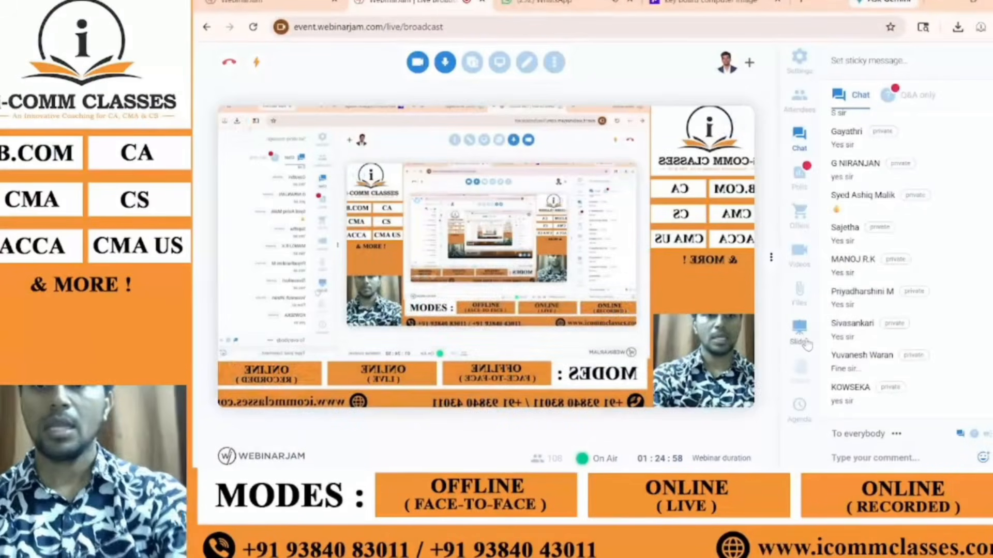
Step: Toggle the Display Capture source's visibility in OBS, then switch back to TallyPrime
{"action": "key", "text": "alt+Tab"}
{"action": "key", "text": "Tab"}
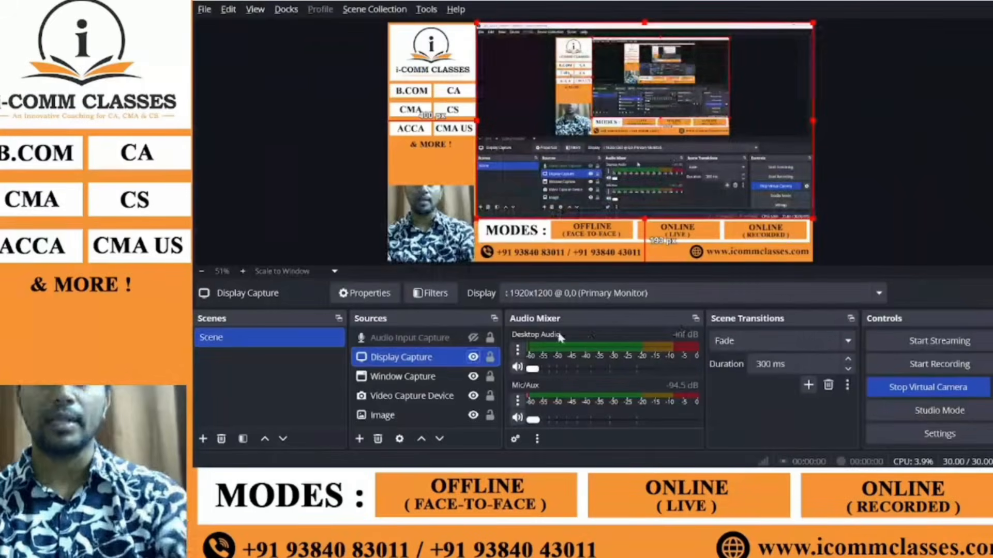
{"action": "key", "text": "alt+Tab"}
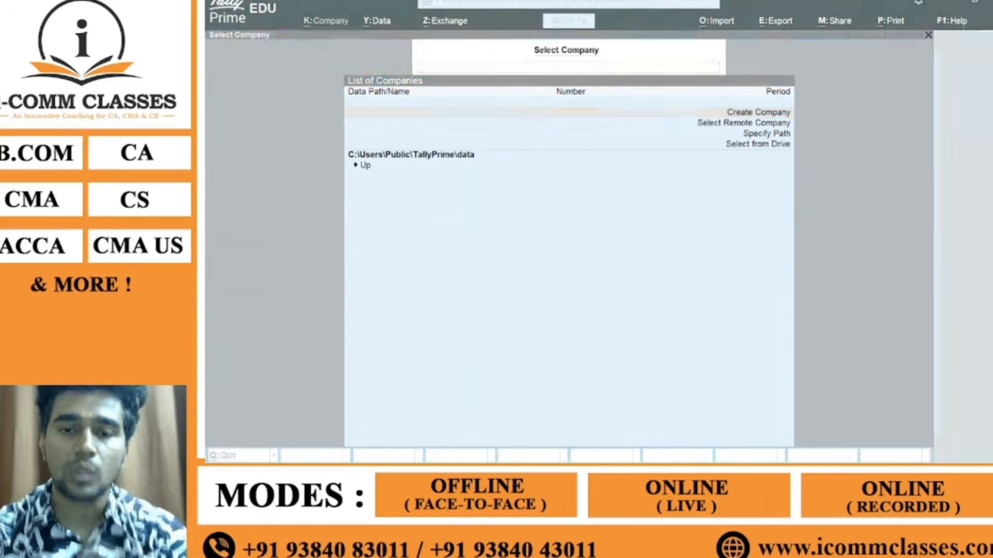
{"action": "left_click", "coordinate": [473, 357]}
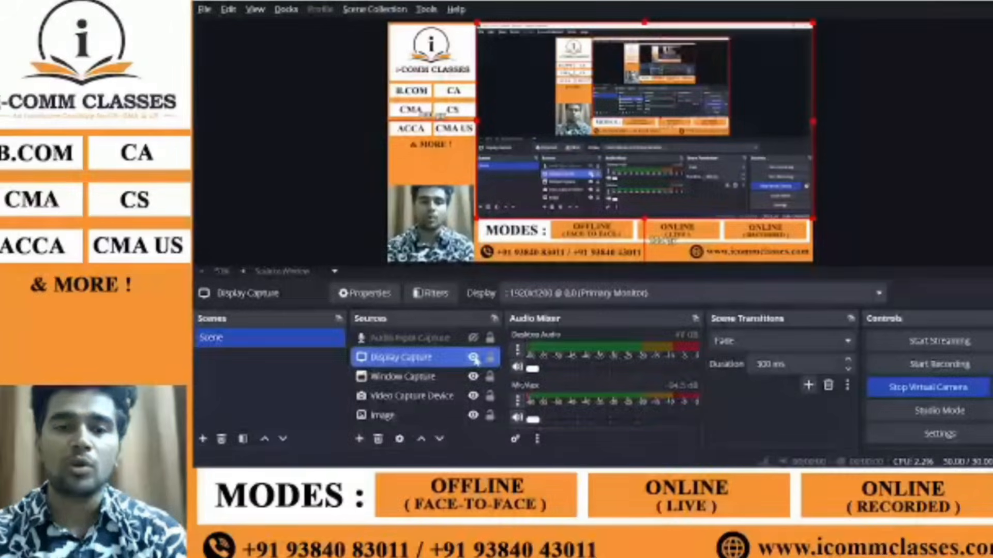
{"action": "key", "text": "alt+Tab"}
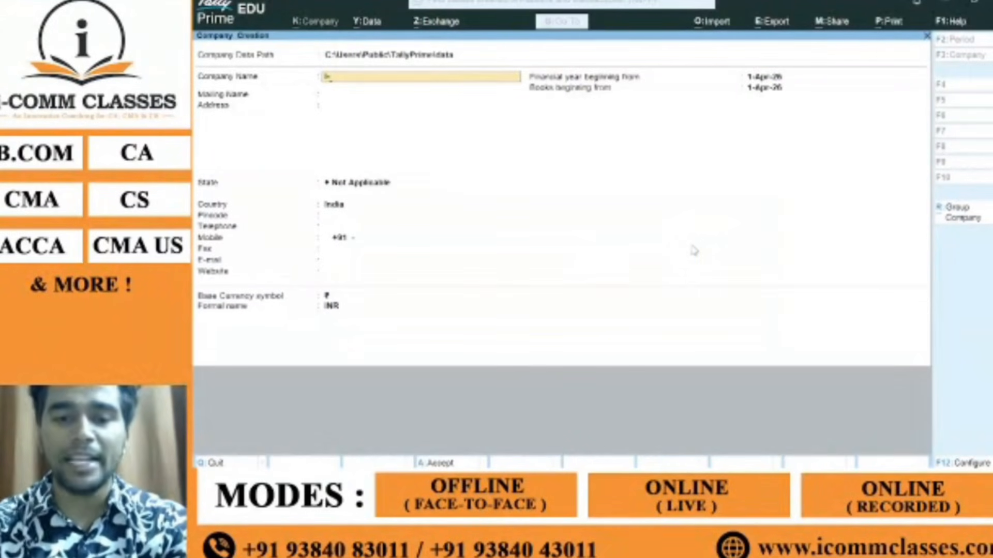
Step: Enter 'I-Comm classes Private Limited' as company name and keep the same mailing name
{"action": "type", "text": "I-Comm"}
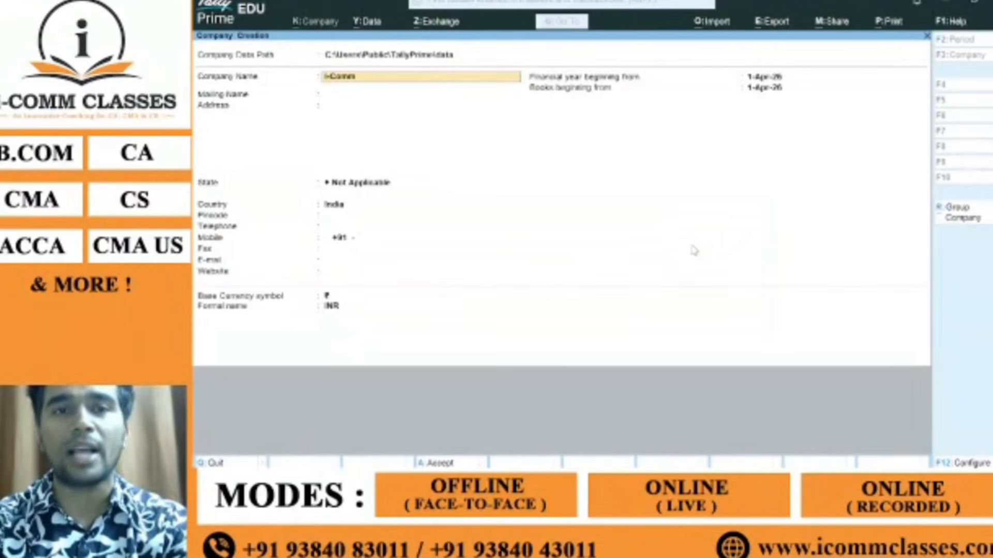
{"action": "type", "text": " class"}
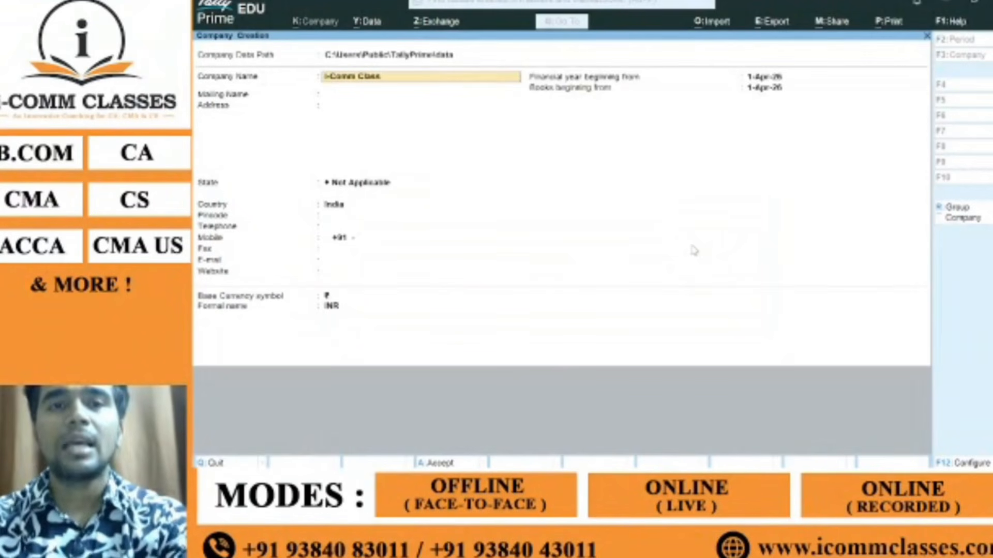
{"action": "type", "text": "es Private Limited"}
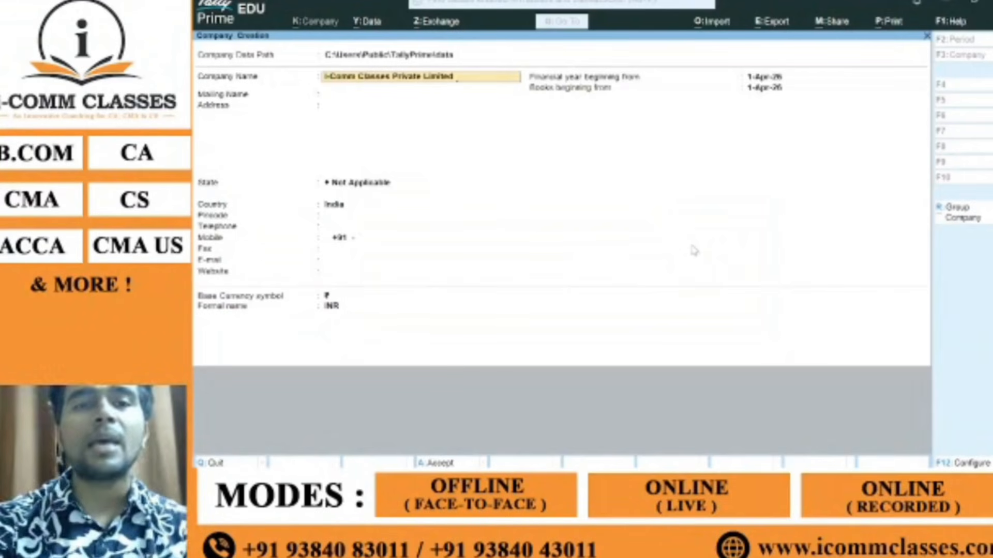
{"action": "key", "text": "Return"}
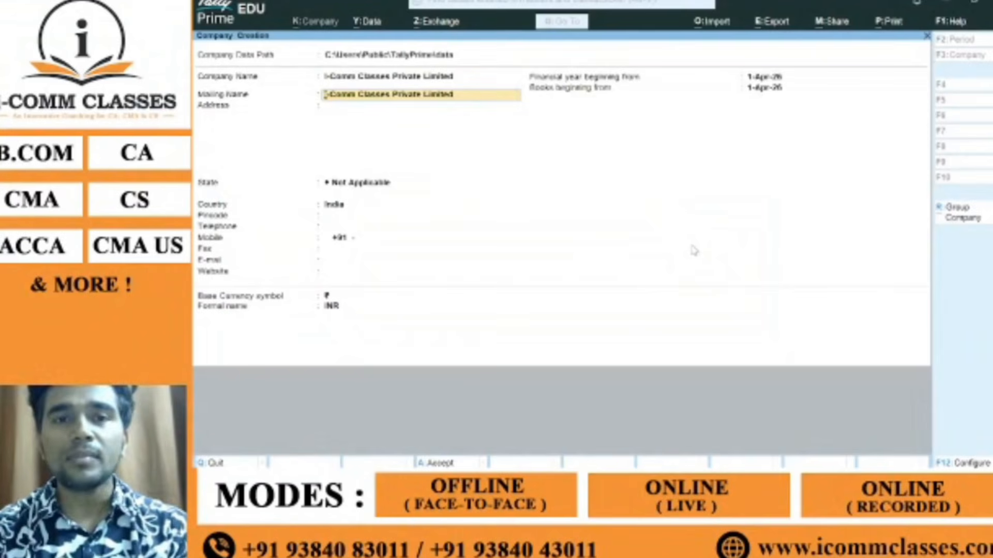
{"action": "key", "text": "Return"}
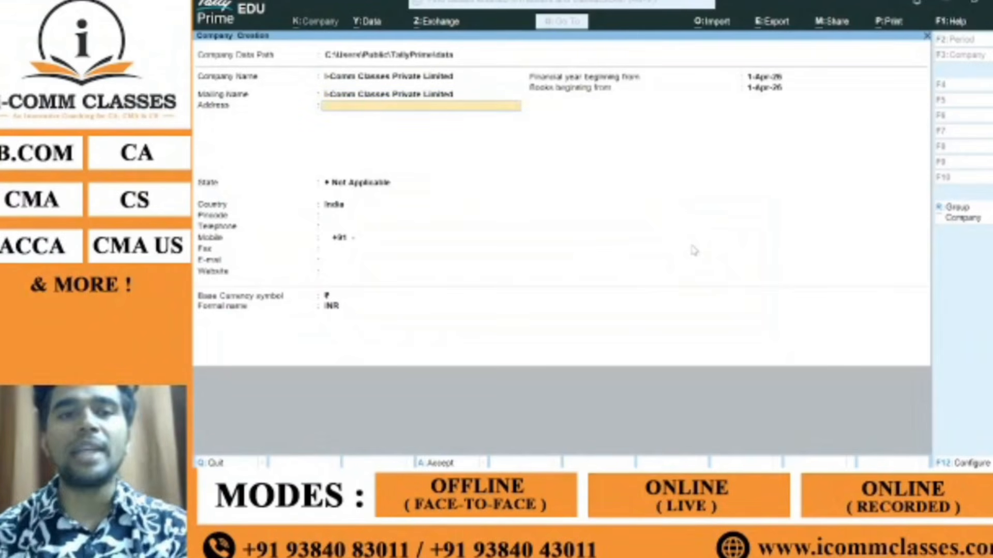
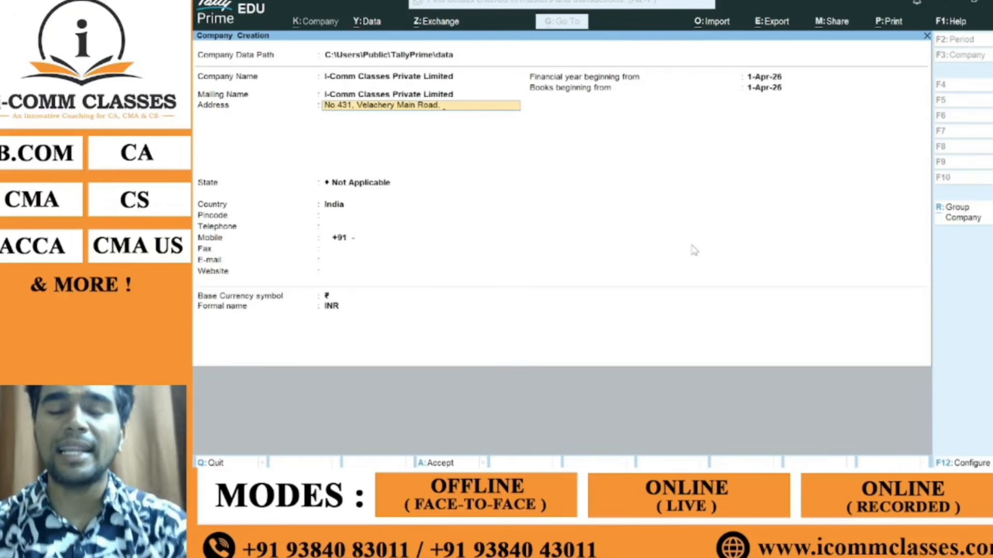
{"action": "key", "text": "Return"}
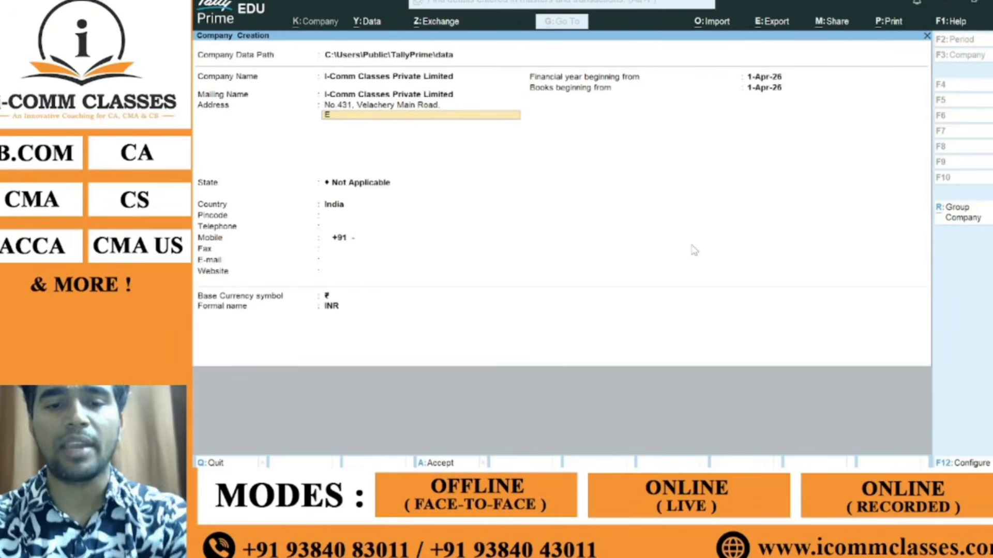
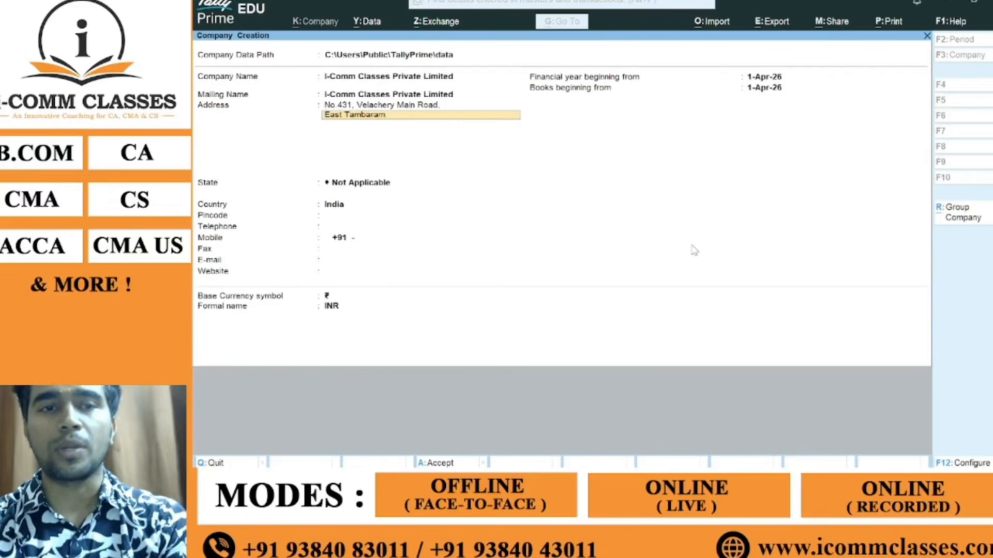
{"action": "key", "text": "Return"}
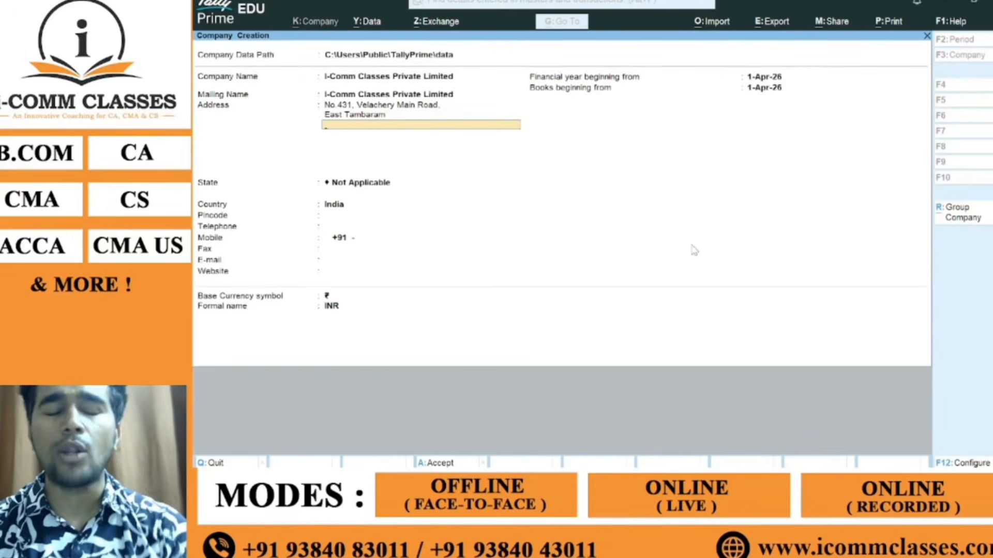
Step: Recover from stray keystrokes, declining the quit prompt and returning to the address lines
{"action": "key", "text": "BackSpace"}
{"action": "key", "text": "BackSpace"}
{"action": "key", "text": "BackSpace"}
{"action": "key", "text": "BackSpace"}
{"action": "key", "text": "BackSpace"}
{"action": "key", "text": "Down"}
{"action": "key", "text": "Down"}
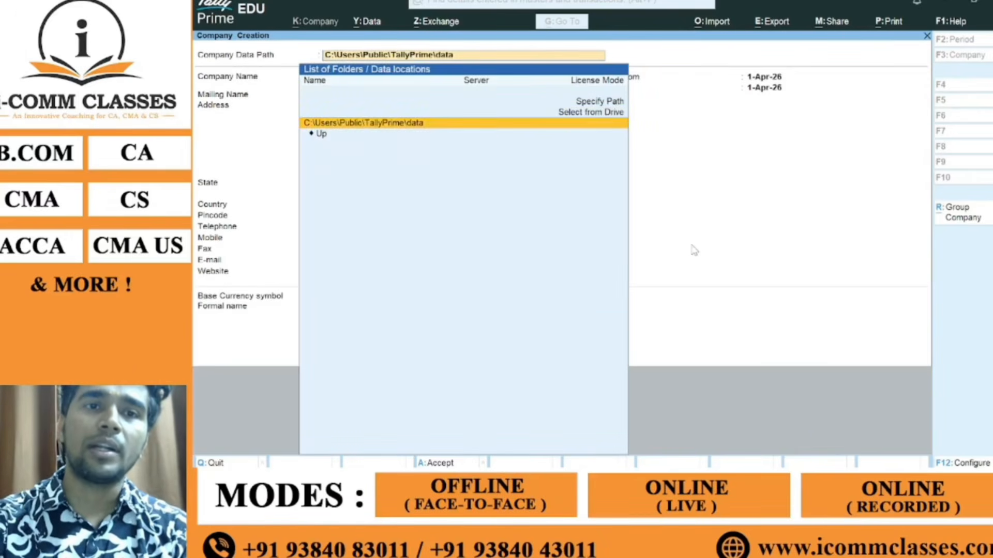
{"action": "key", "text": "Up"}
{"action": "key", "text": "Left"}
{"action": "key", "text": "Escape"}
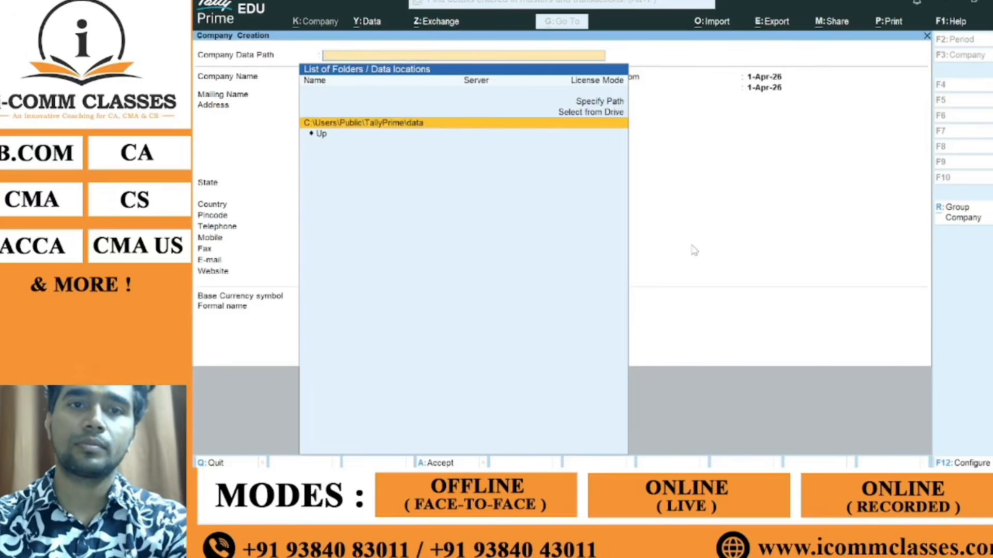
{"action": "key", "text": "Escape"}
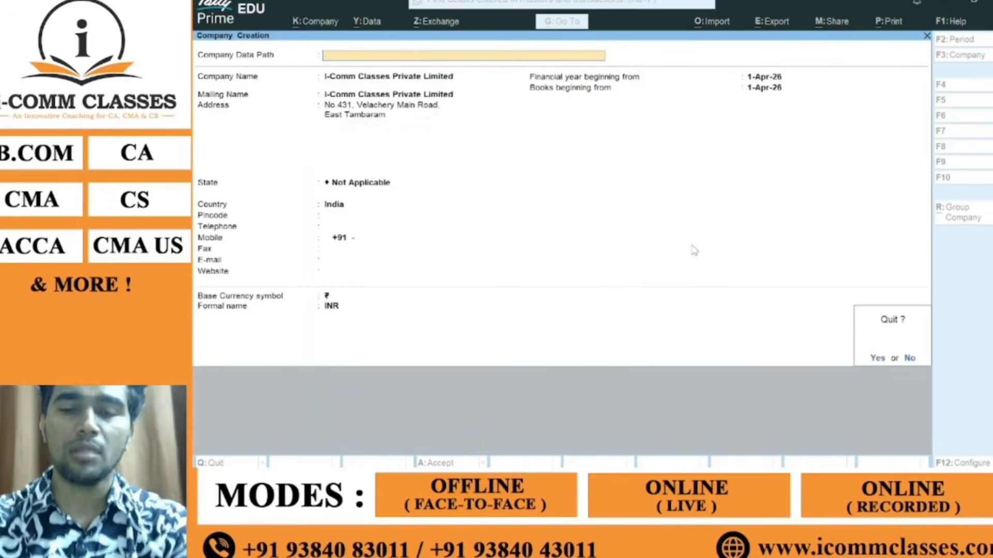
{"action": "key", "text": "n"}
{"action": "key", "text": "Return"}
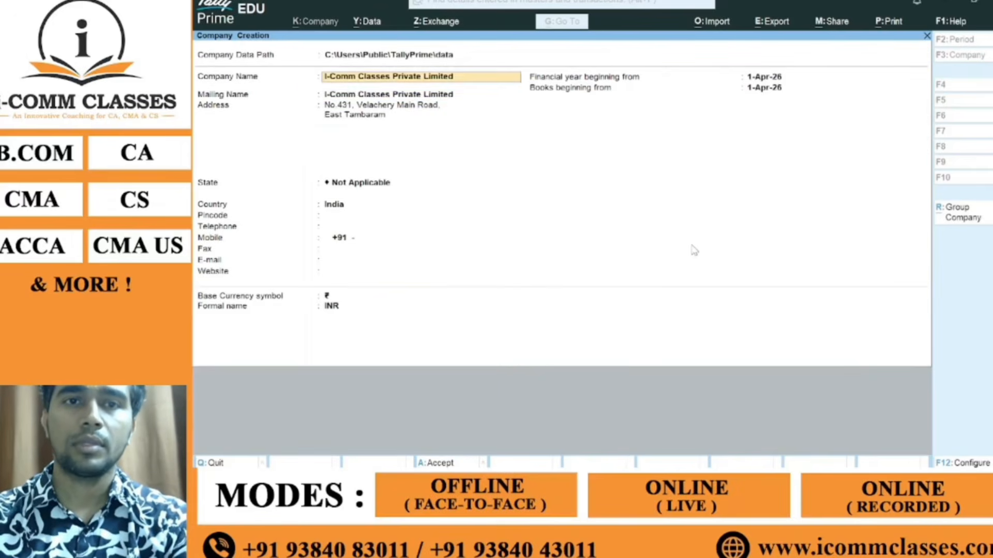
{"action": "key", "text": "Return"}
{"action": "key", "text": "Return"}
{"action": "key", "text": "Return"}
{"action": "key", "text": "Return"}
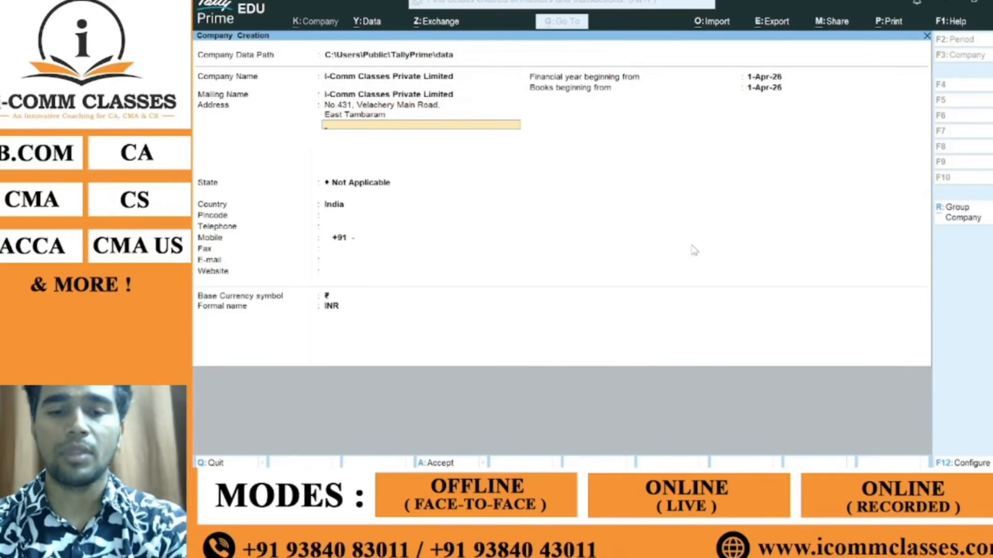
Step: Add Chennai as the third address line and review the fields above it
{"action": "type", "text": "Chennai"}
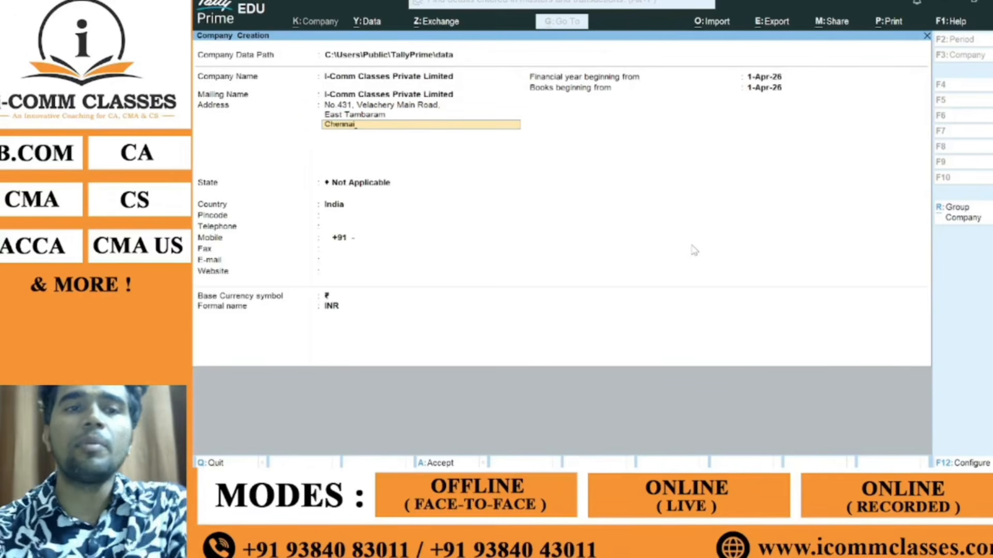
{"action": "key", "text": "Return"}
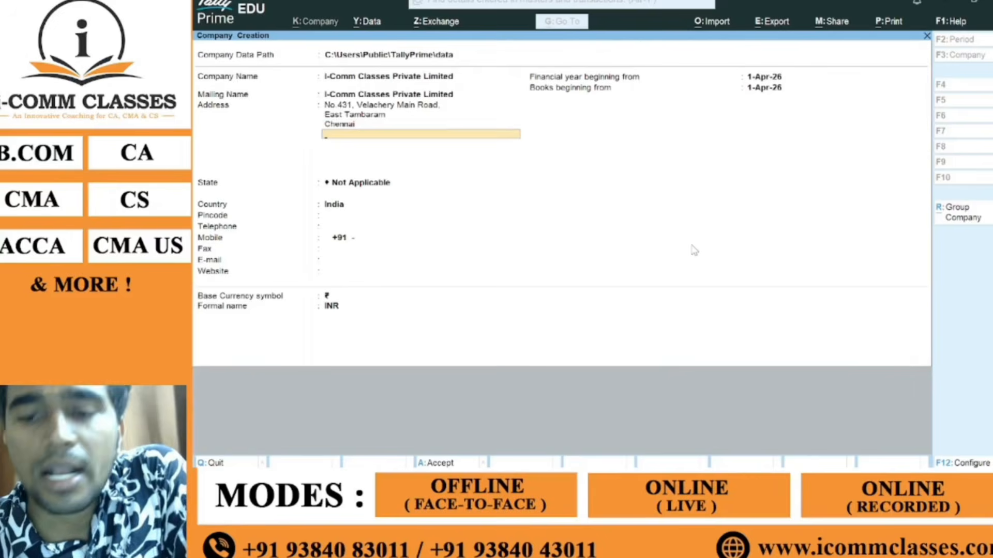
{"action": "key", "text": "Up"}
{"action": "key", "text": "Up"}
{"action": "key", "text": "Up"}
{"action": "key", "text": "Up"}
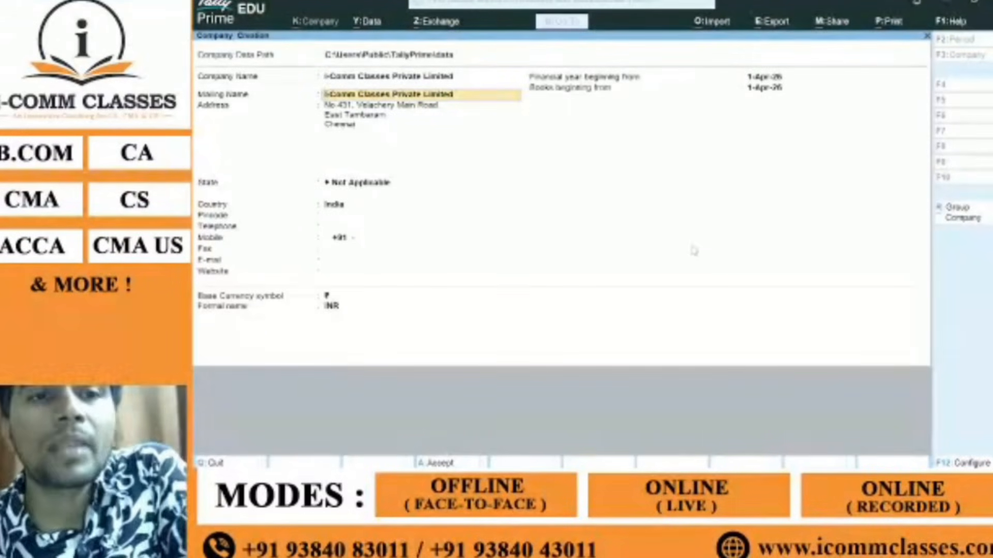
{"action": "key", "text": "Up"}
{"action": "key", "text": "Down"}
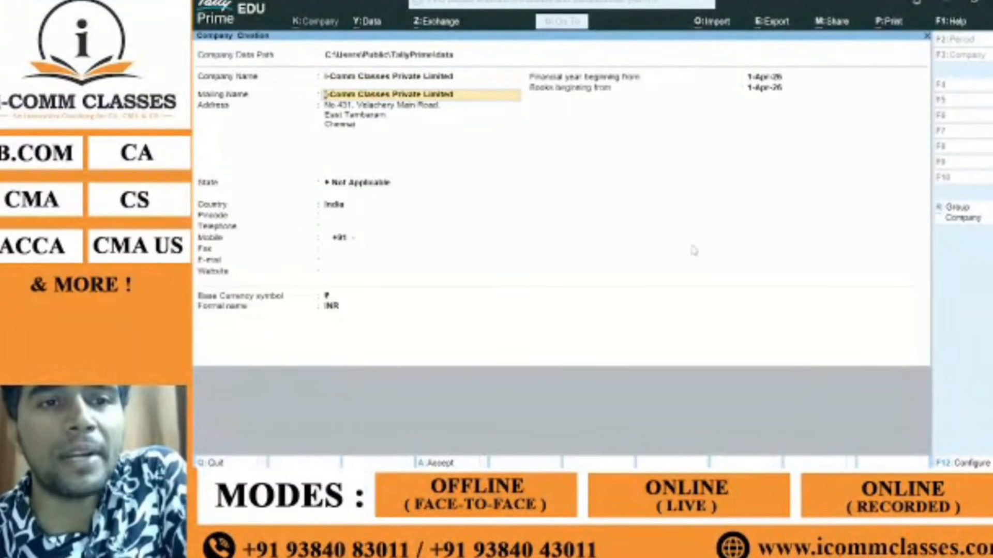
{"action": "key", "text": "Down"}
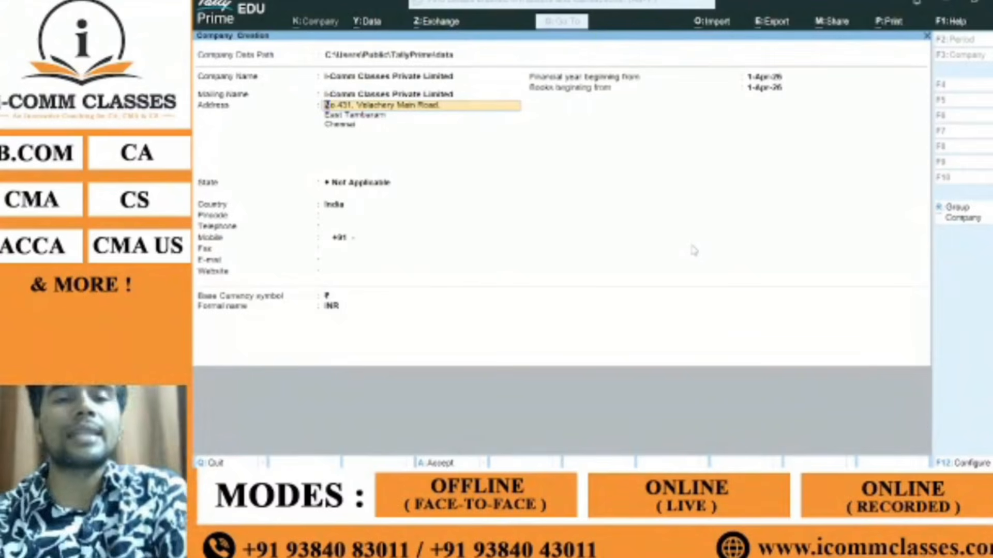
{"action": "key", "text": "Return"}
{"action": "key", "text": "Return"}
{"action": "key", "text": "Return"}
{"action": "key", "text": "Return"}
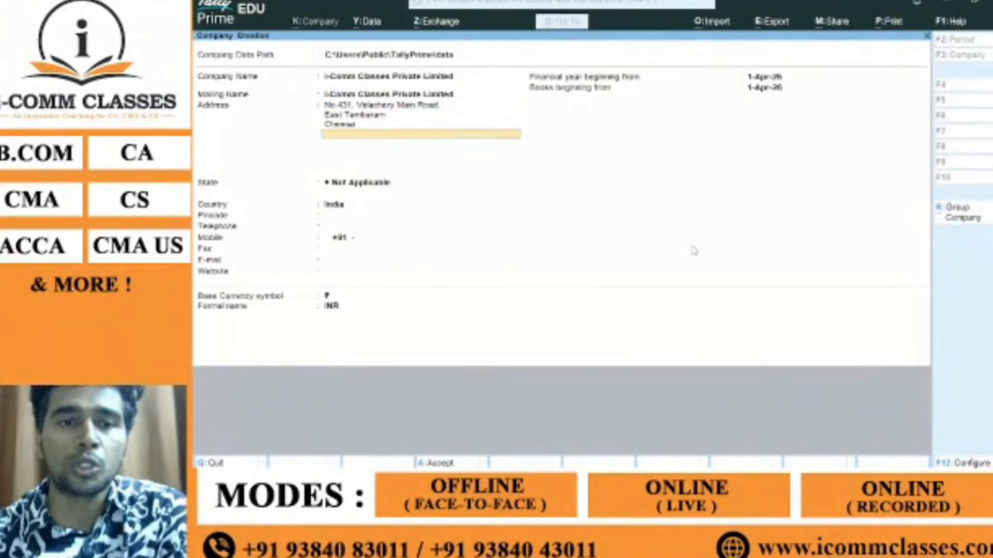
Step: Try different entries in the State field, provisionally setting Goa
{"action": "type", "text": "Tamil"}
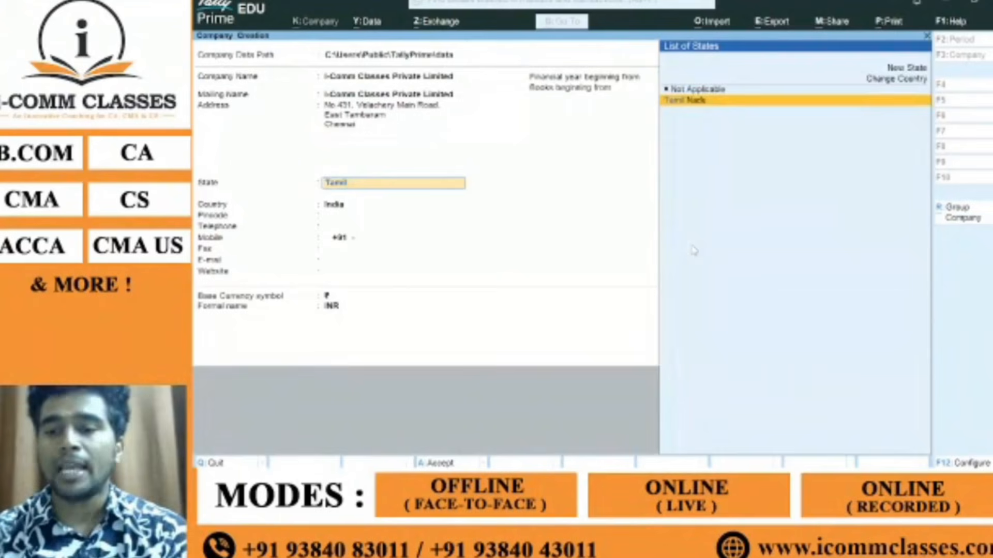
{"action": "key", "text": "Return"}
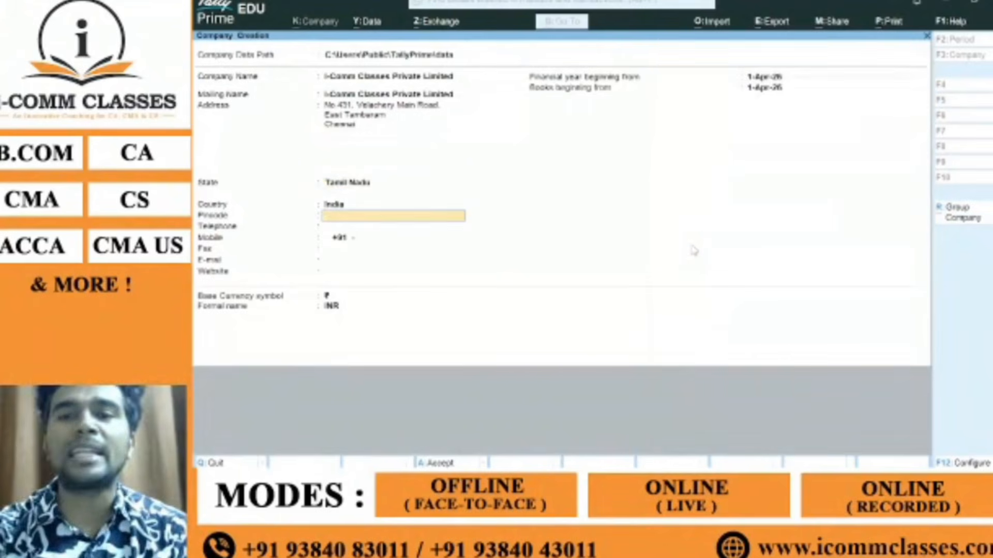
{"action": "key", "text": "BackSpace"}
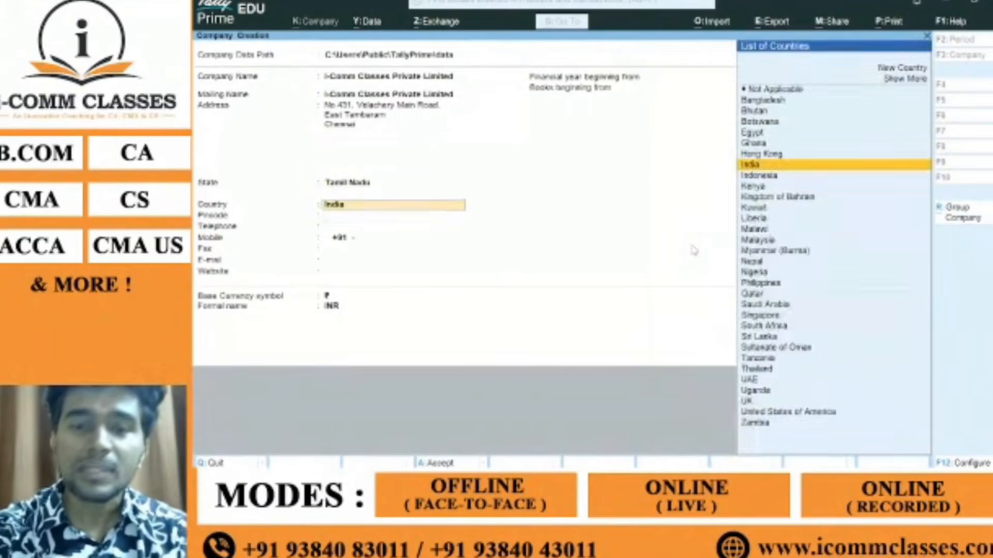
{"action": "key", "text": "BackSpace"}
{"action": "type", "text": "T"}
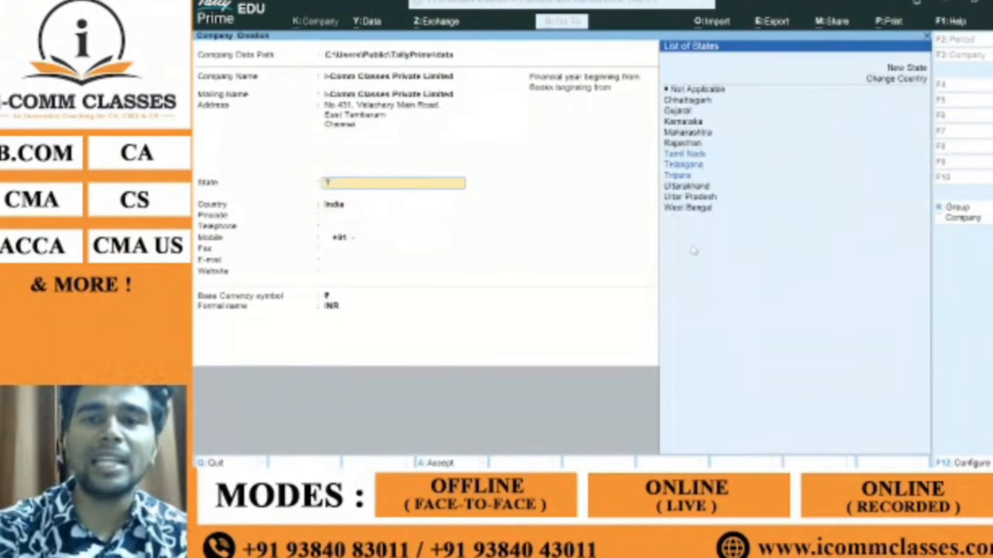
{"action": "key", "text": "BackSpace"}
{"action": "key", "text": "BackSpace"}
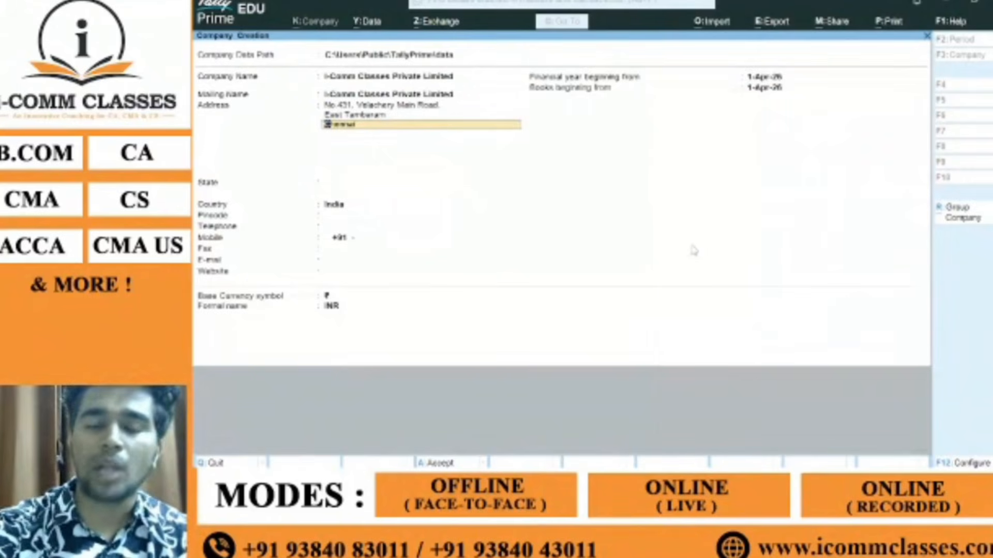
{"action": "key", "text": "Return"}
{"action": "key", "text": "Return"}
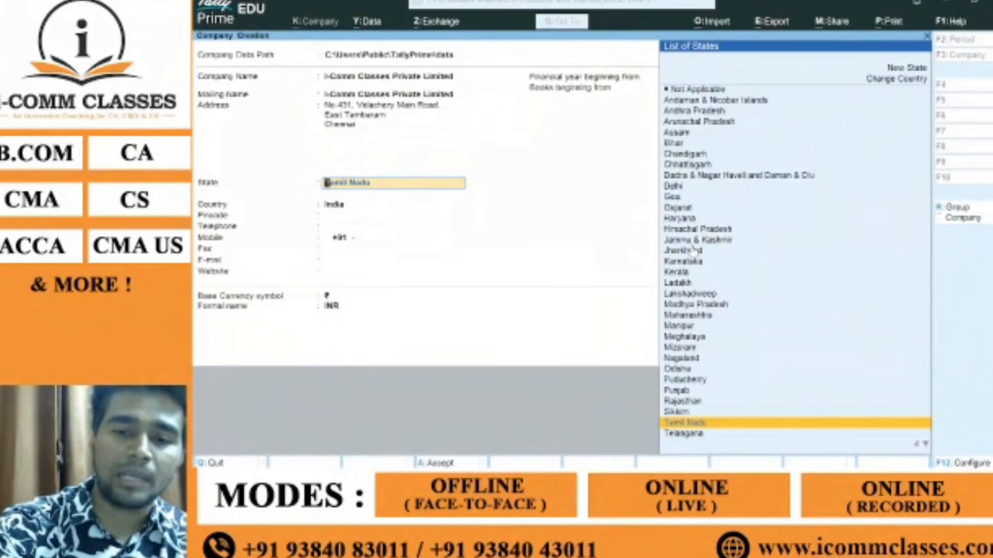
{"action": "type", "text": "Ka"}
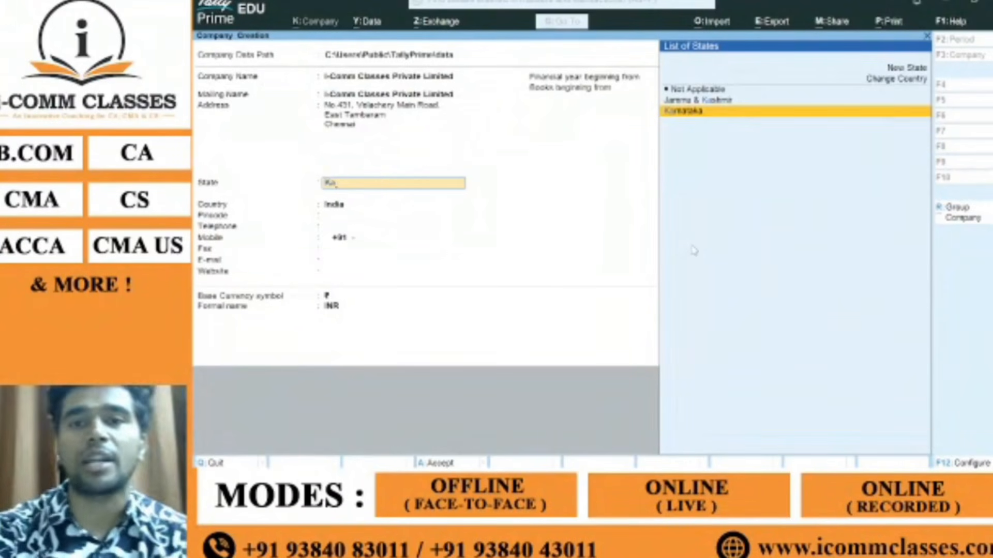
{"action": "key", "text": "Up"}
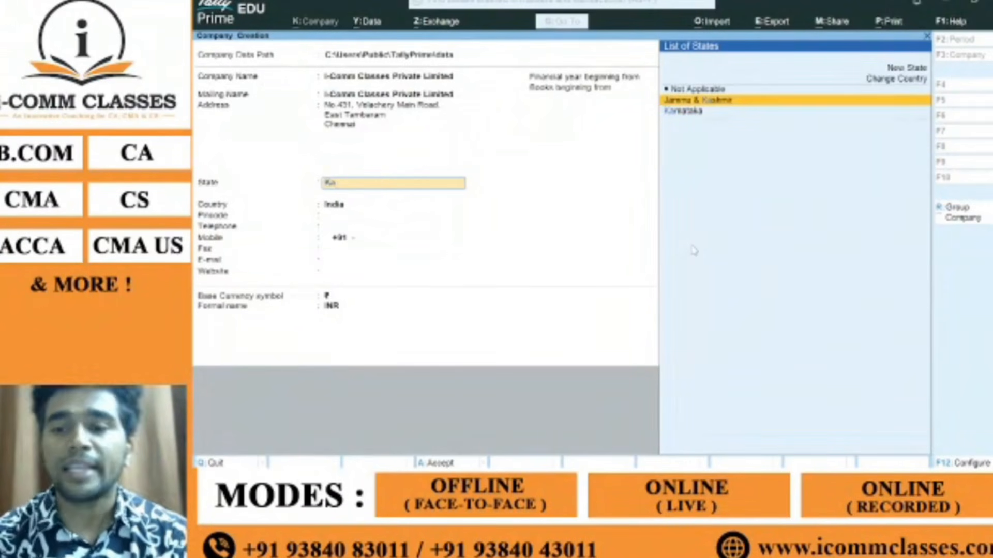
{"action": "key", "text": "BackSpace"}
{"action": "key", "text": "BackSpace"}
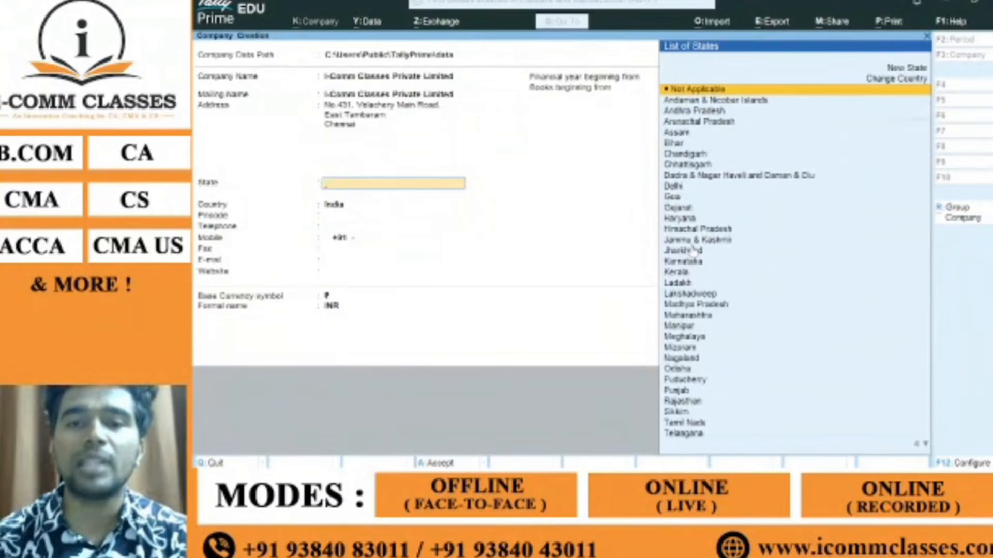
{"action": "type", "text": "Goa"}
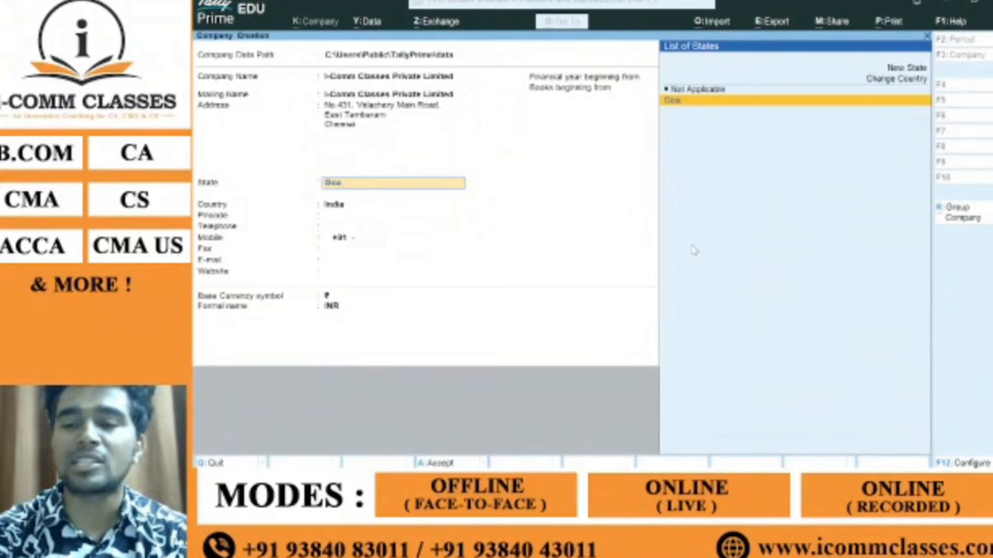
{"action": "key", "text": "Return"}
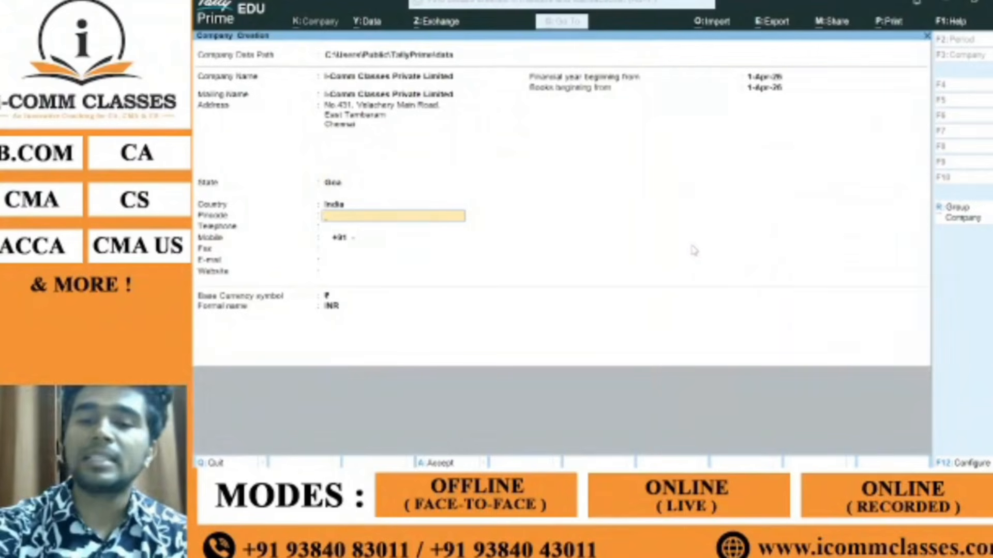
Step: Change the company's state to Tamil Nadu from the filtered List of States
{"action": "key", "text": "BackSpace"}
{"action": "key", "text": "BackSpace"}
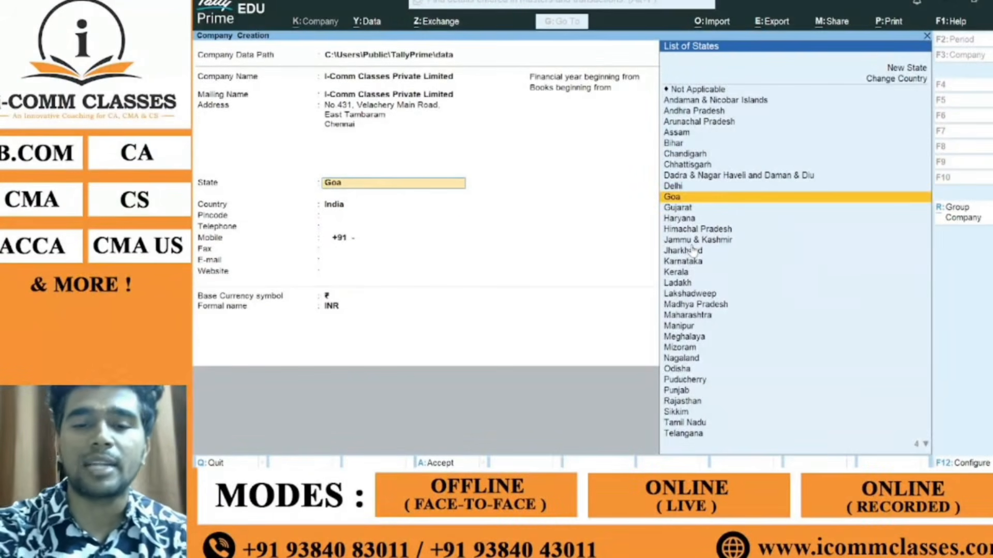
{"action": "type", "text": "T"}
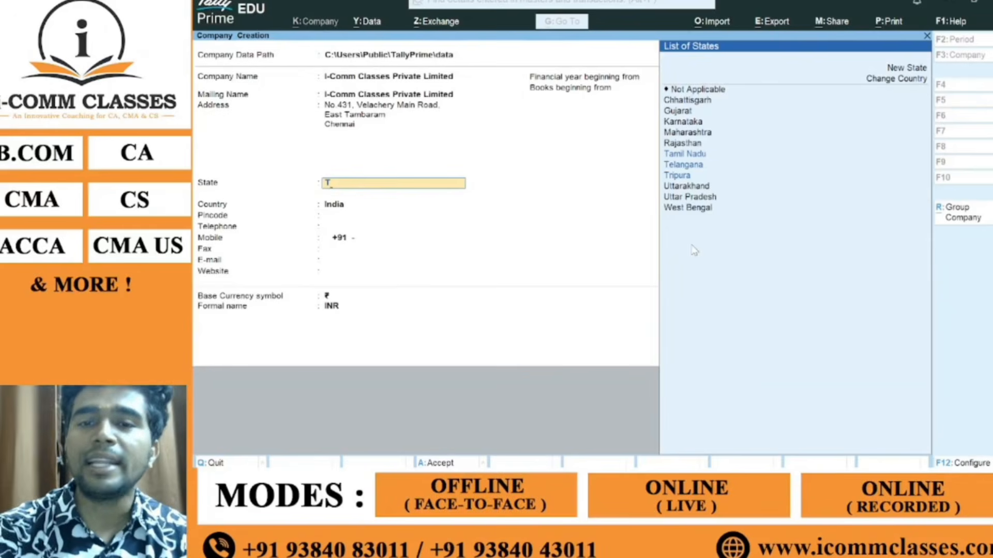
{"action": "key", "text": "Down"}
{"action": "key", "text": "Up"}
{"action": "key", "text": "Up"}
{"action": "key", "text": "Up"}
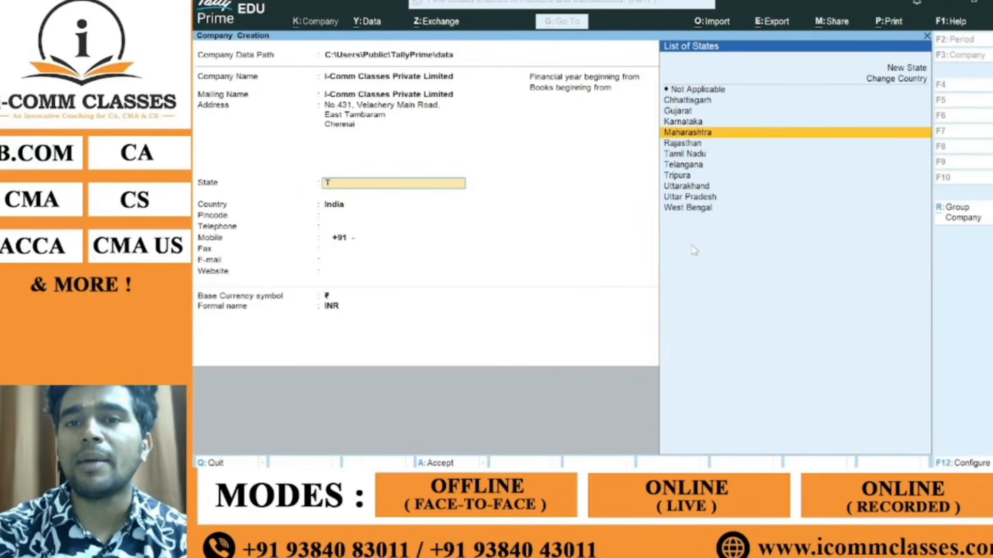
{"action": "key", "text": "Up"}
{"action": "key", "text": "Up"}
{"action": "key", "text": "Down"}
{"action": "key", "text": "Down"}
{"action": "key", "text": "Down"}
{"action": "key", "text": "Down"}
{"action": "key", "text": "Down"}
{"action": "key", "text": "Down"}
{"action": "key", "text": "Down"}
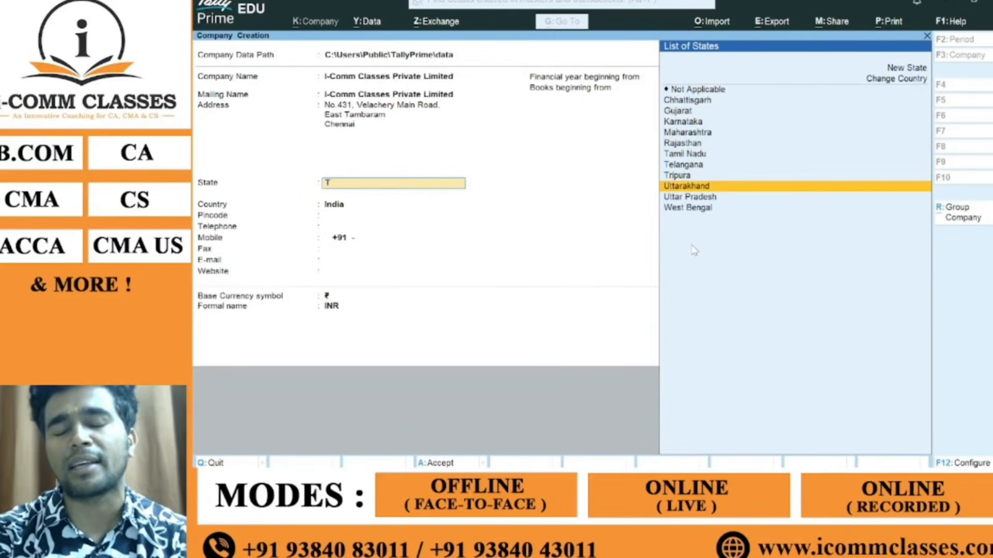
{"action": "key", "text": "Down"}
{"action": "key", "text": "Down"}
{"action": "key", "text": "Up"}
{"action": "key", "text": "Up"}
{"action": "key", "text": "Up"}
{"action": "key", "text": "Up"}
{"action": "key", "text": "Up"}
{"action": "key", "text": "Up"}
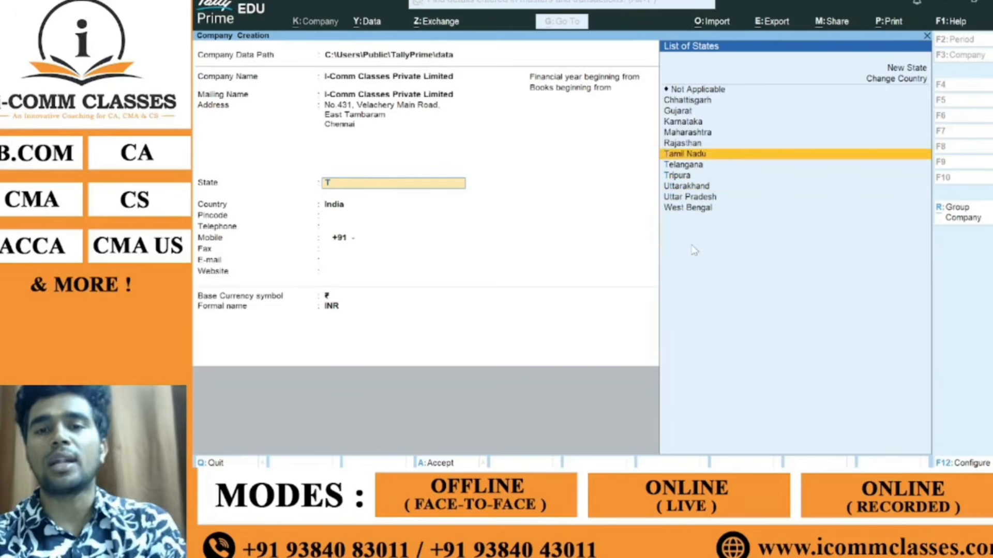
{"action": "key", "text": "Down"}
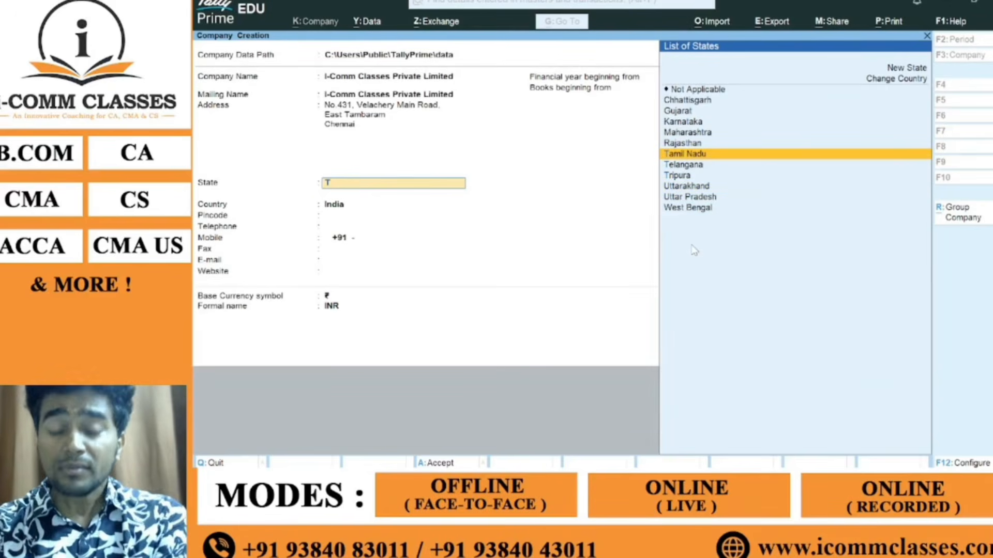
{"action": "key", "text": "Return"}
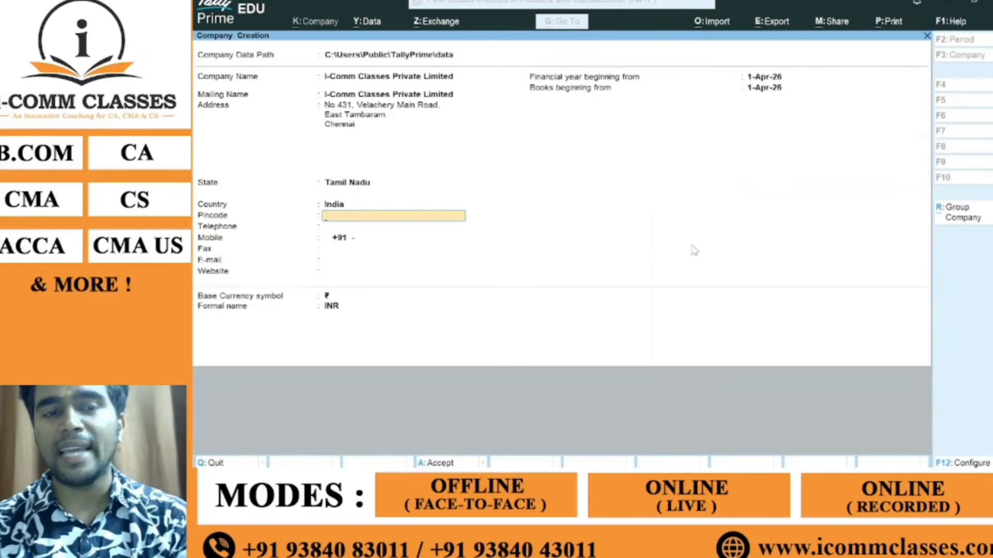
Step: Enter pincode 600059, leave Telephone blank, and fill in the mobile number
{"action": "type", "text": "6000"}
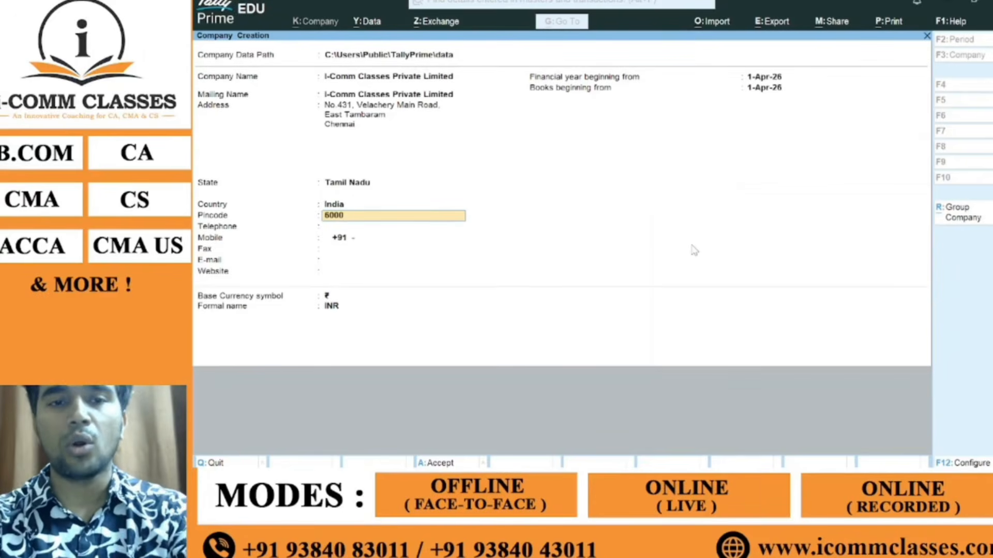
{"action": "type", "text": "59"}
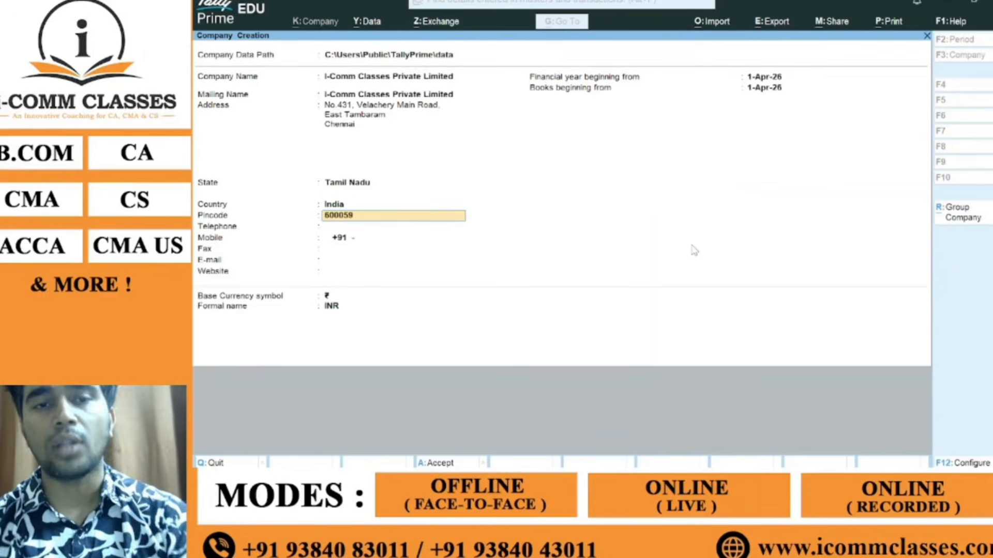
{"action": "key", "text": "Return"}
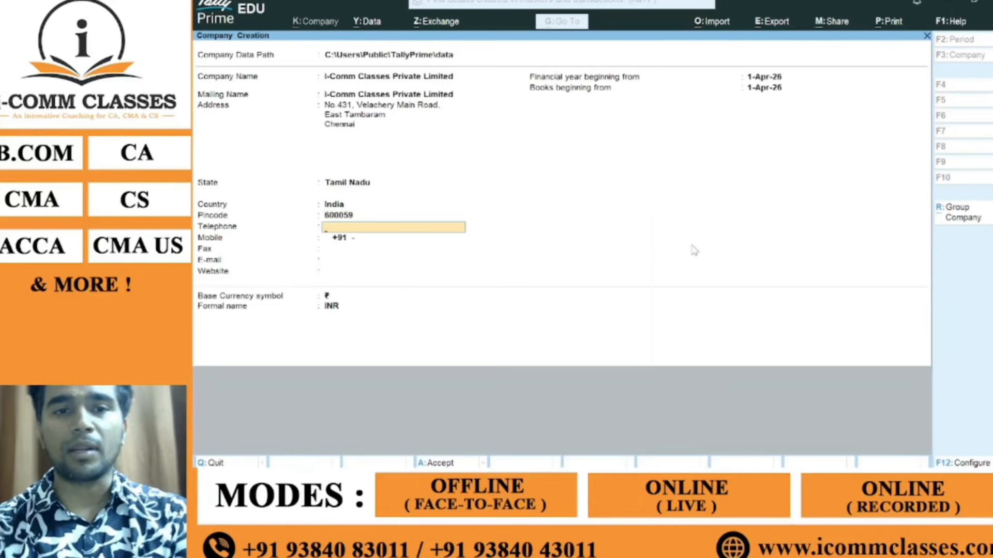
{"action": "key", "text": "Return"}
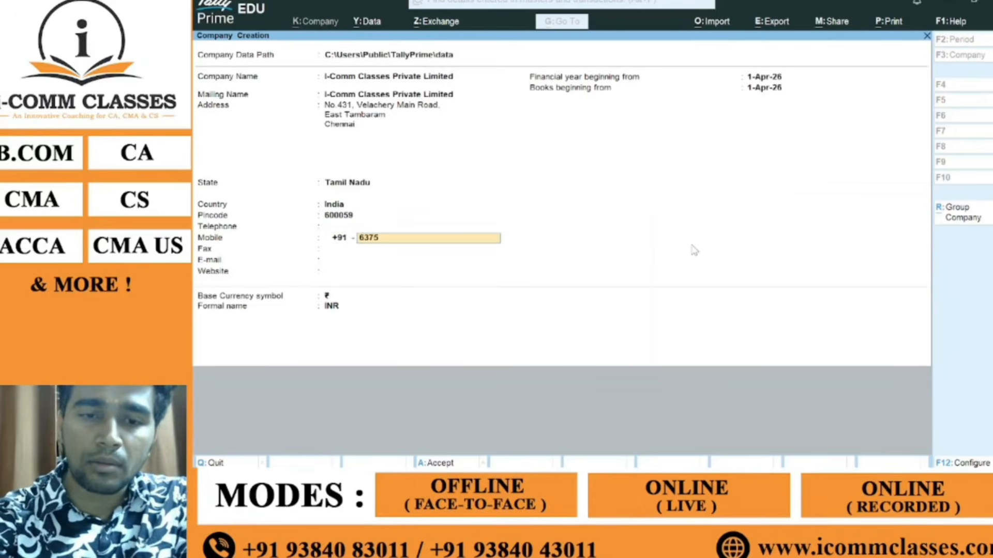
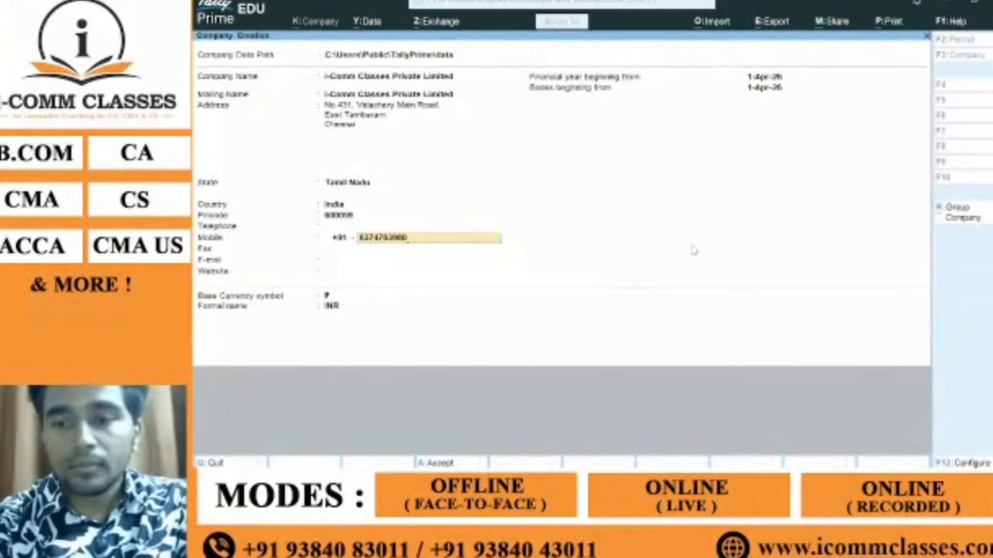
{"action": "key", "text": "Return"}
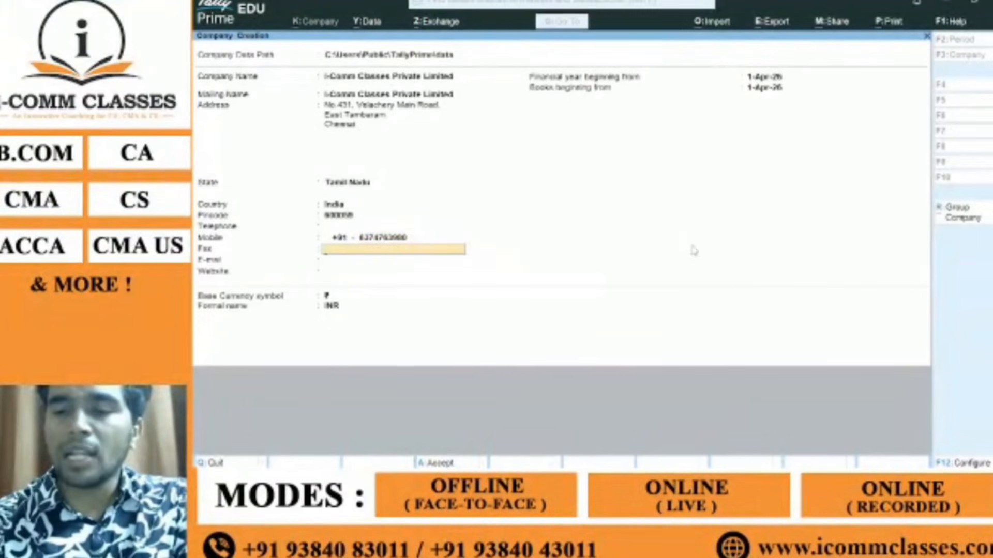
{"action": "key", "text": "Return"}
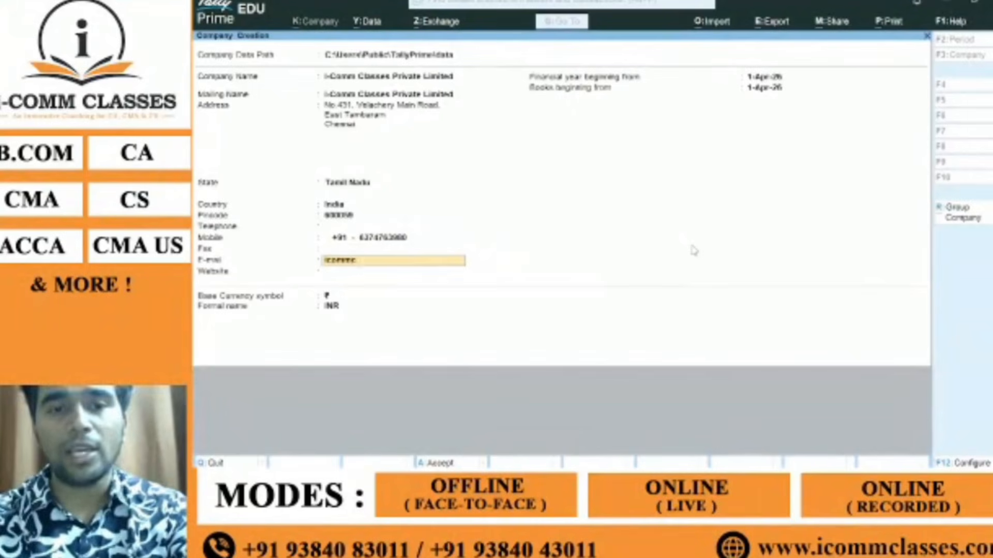
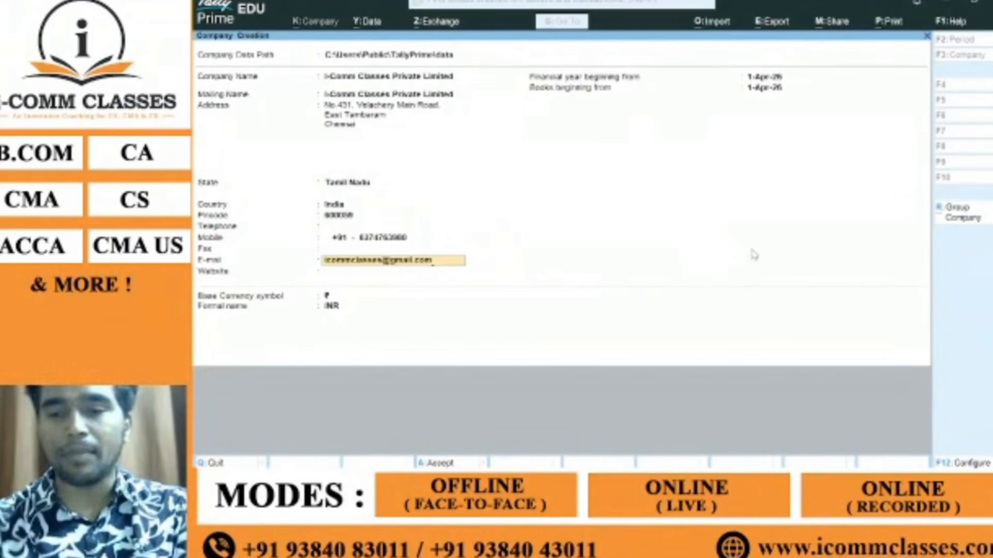
{"action": "key", "text": "Return"}
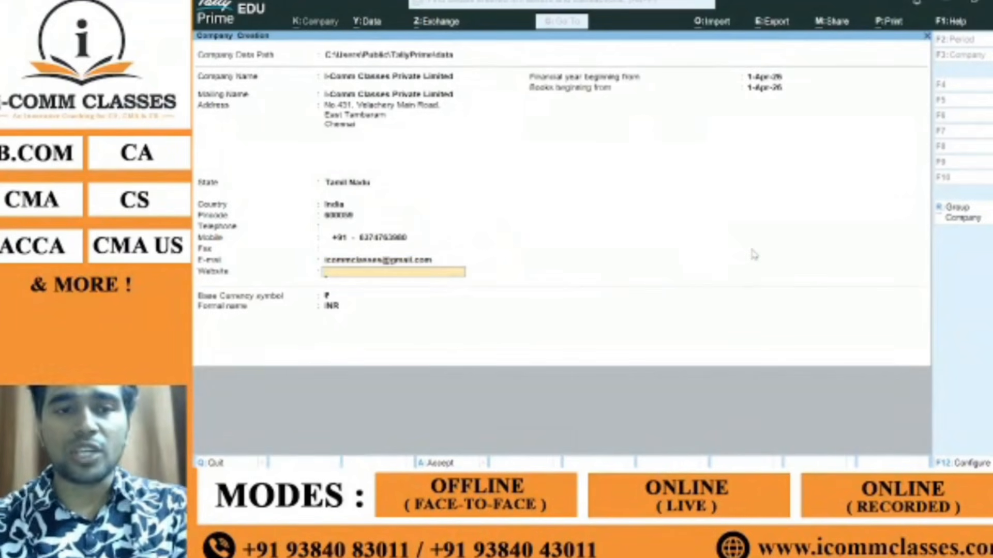
{"action": "type", "text": "www."}
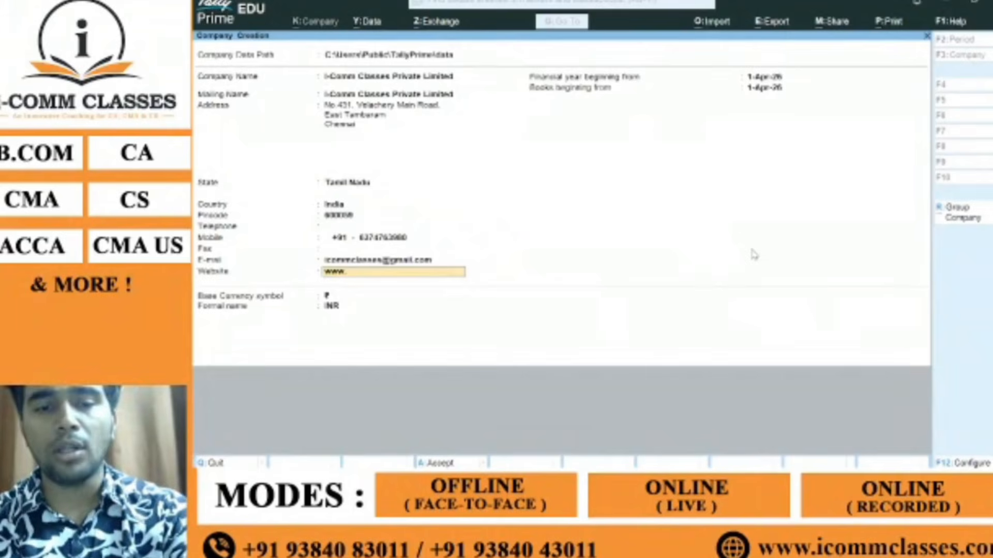
{"action": "type", "text": "icommclass"}
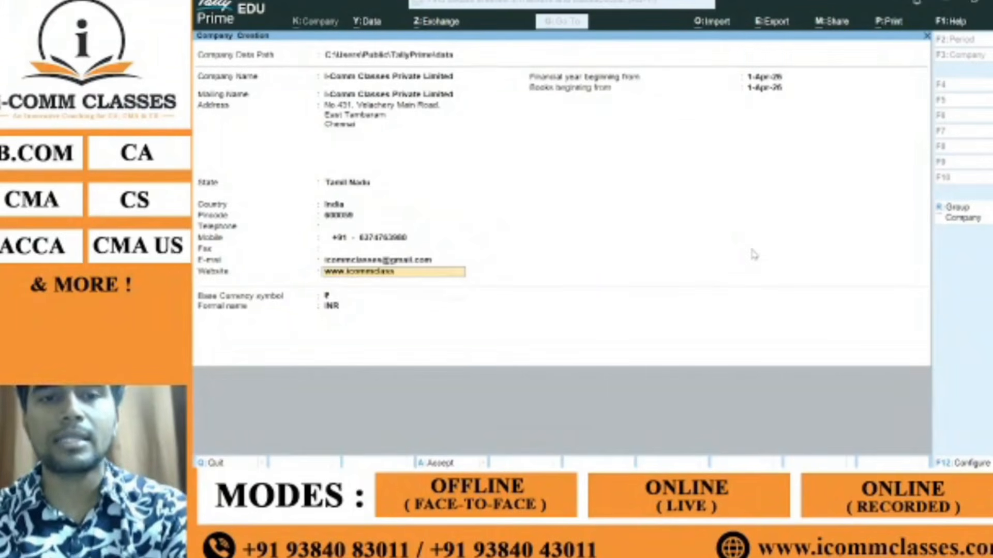
{"action": "type", "text": "es.com"}
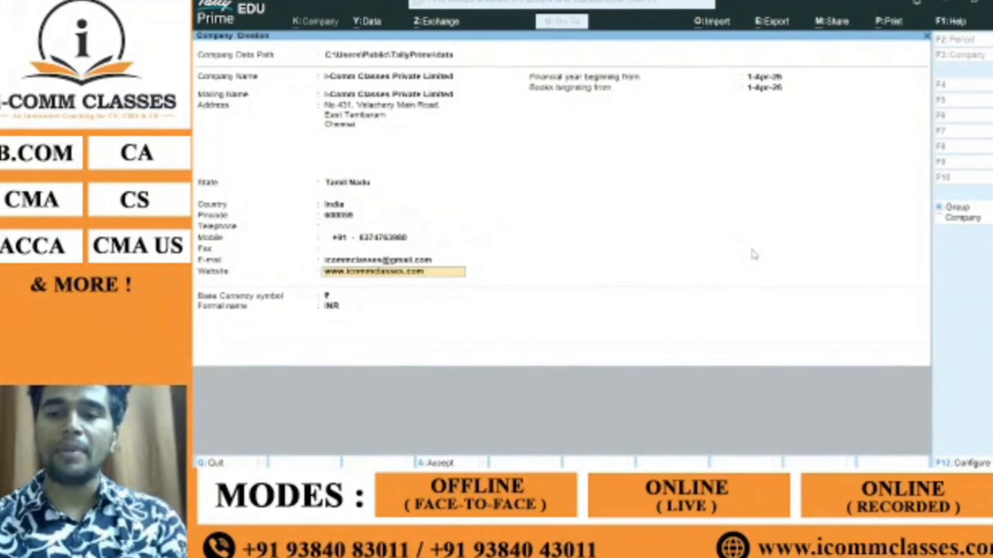
Step: Keep 1-Apr-26 financial year and books dates and ₹/INR currency, reaching the Accept prompt
{"action": "key", "text": "Return"}
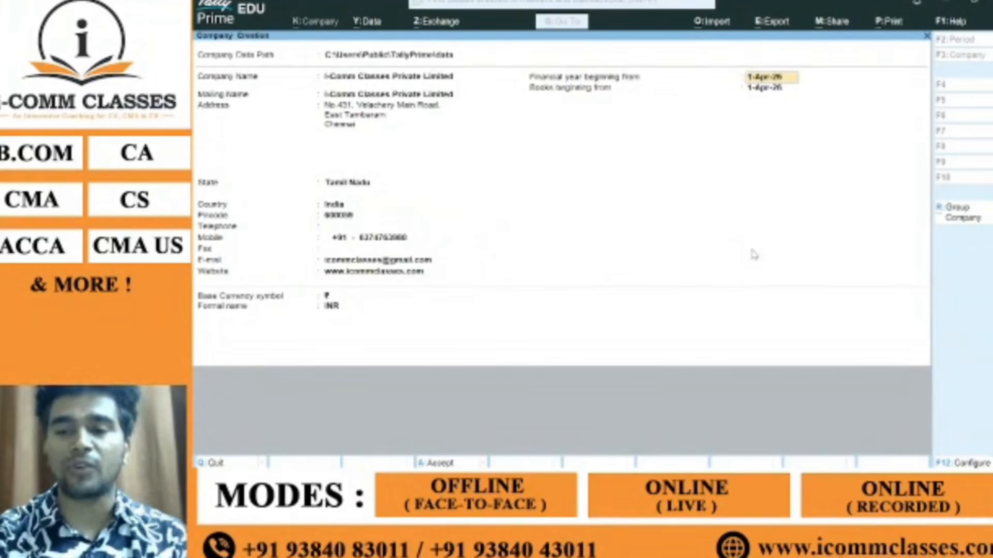
{"action": "key", "text": "Return"}
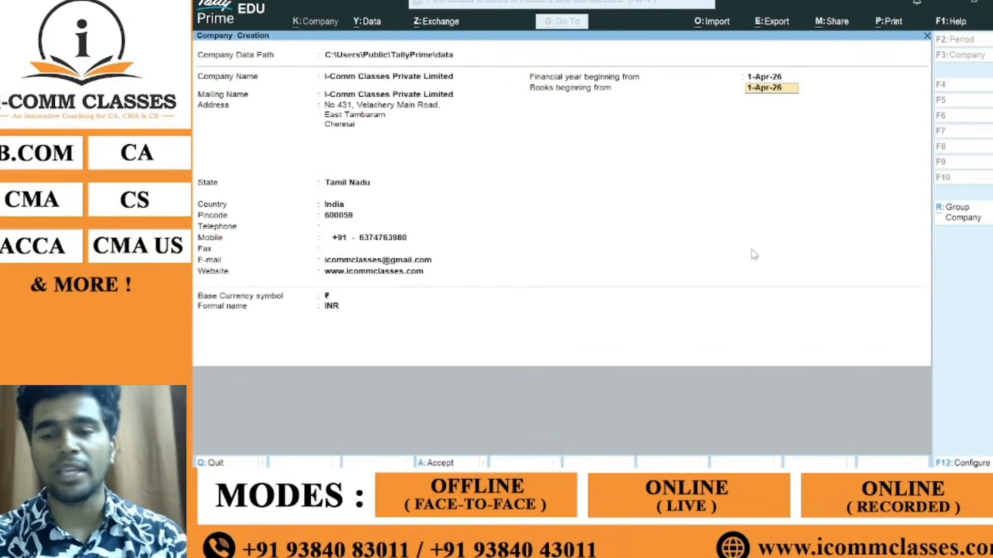
{"action": "key", "text": "Return"}
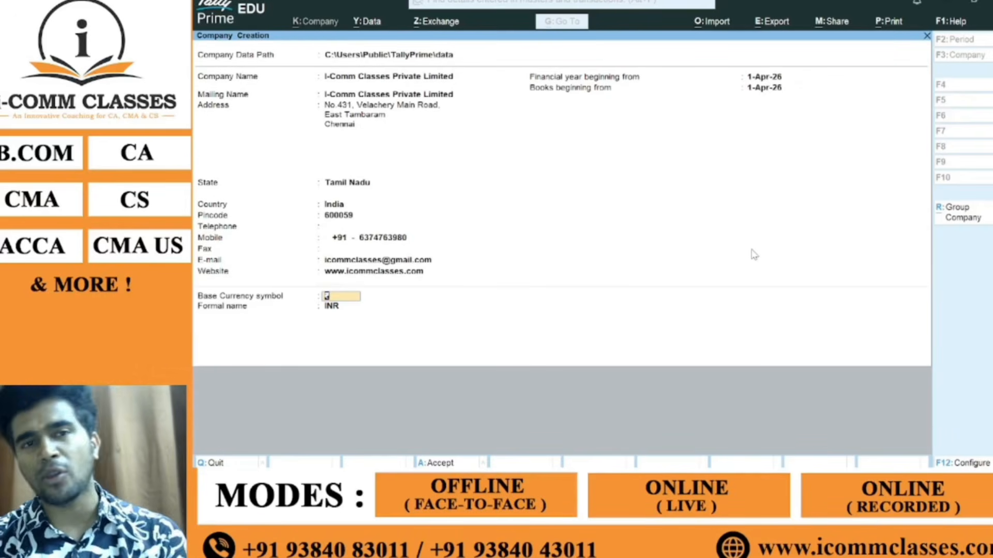
{"action": "key", "text": "Return"}
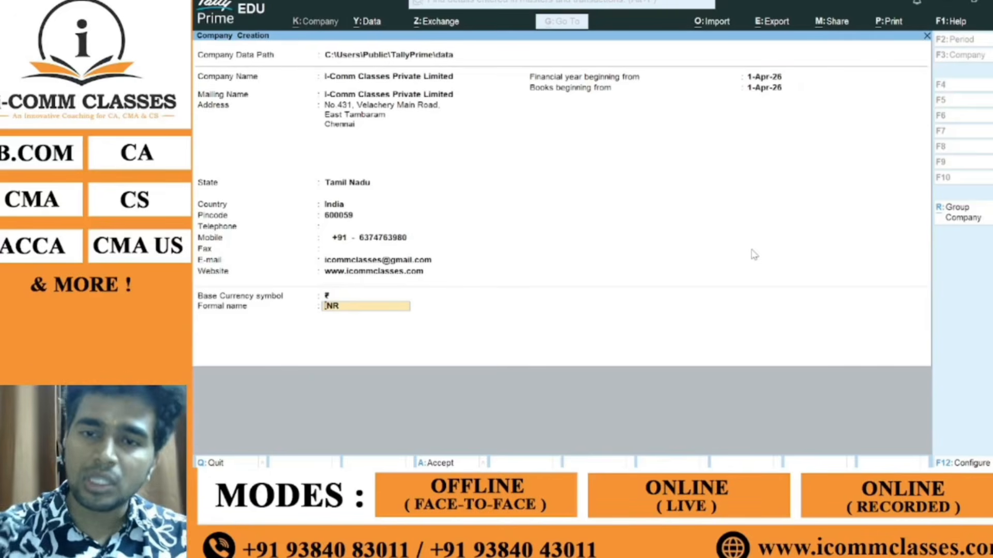
{"action": "key", "text": "Return"}
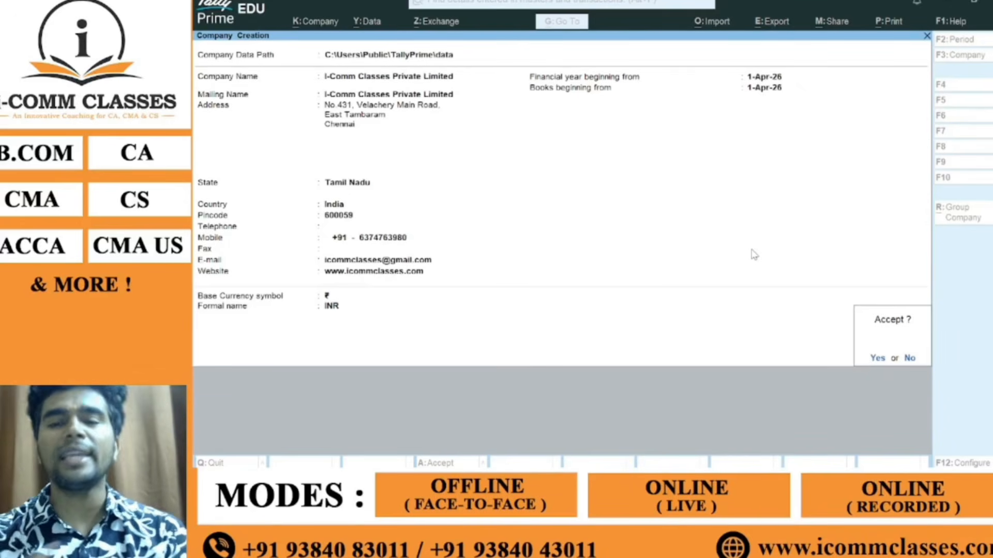
Step: Decline saving to review the company fields, briefly checking the keyboard picture window
{"action": "key", "text": "n"}
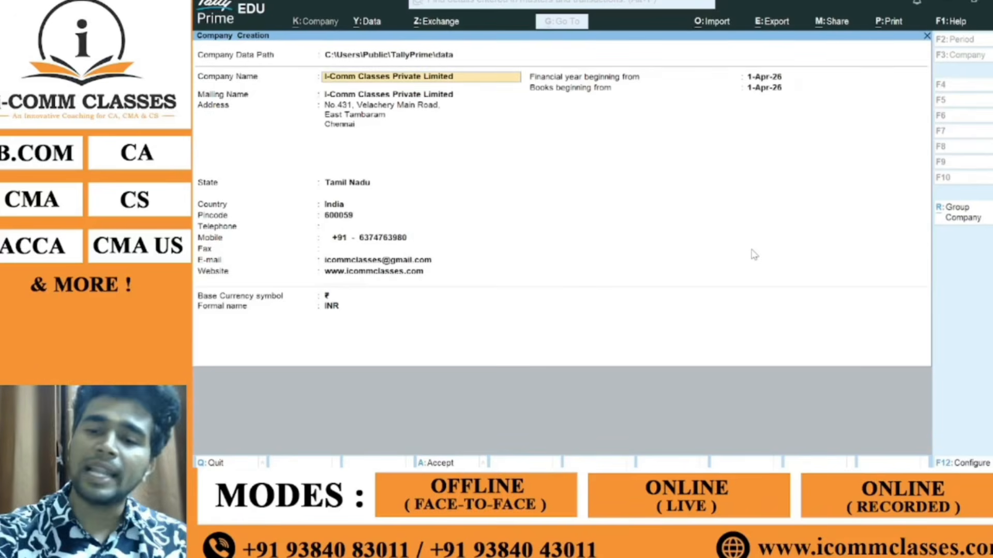
{"action": "key", "text": "Return"}
{"action": "key", "text": "Return"}
{"action": "key", "text": "Return"}
{"action": "key", "text": "Return"}
{"action": "key", "text": "Return"}
{"action": "key", "text": "Return"}
{"action": "key", "text": "Return"}
{"action": "key", "text": "Return"}
{"action": "key", "text": "Return"}
{"action": "key", "text": "Return"}
{"action": "key", "text": "Return"}
{"action": "key", "text": "Return"}
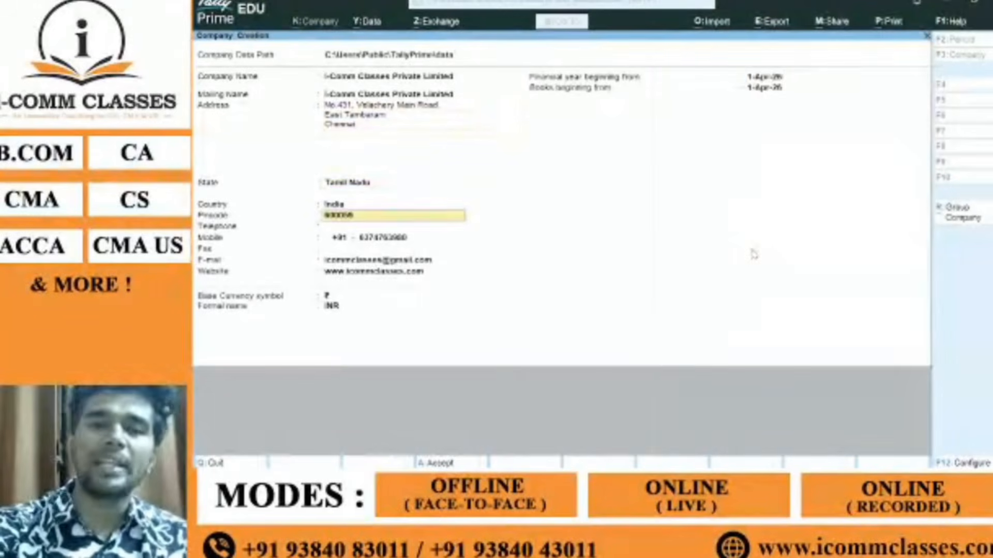
{"action": "key", "text": "Return"}
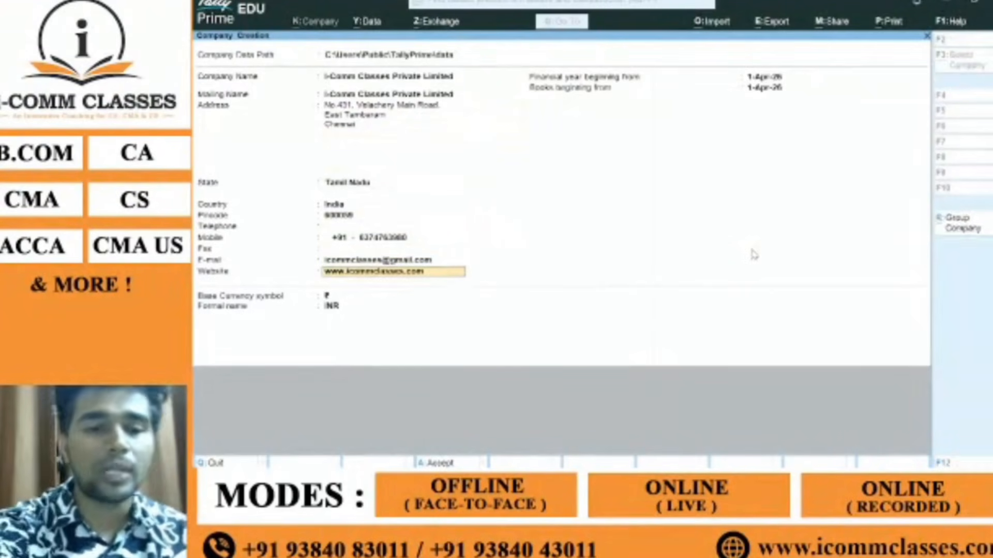
{"action": "key", "text": "alt+Tab"}
{"action": "key", "text": "alt+Tab"}
{"action": "key", "text": "alt+Tab"}
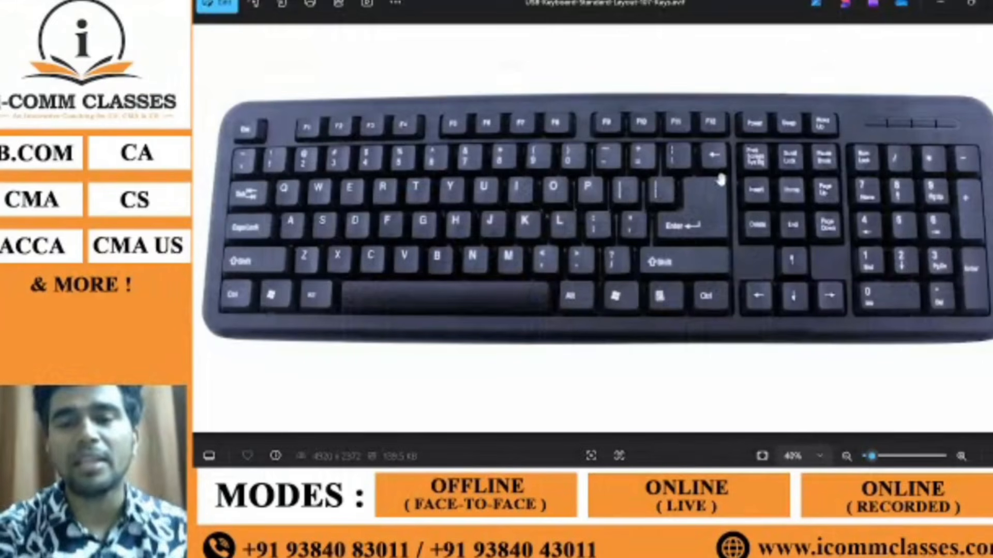
{"action": "key", "text": "alt+Tab"}
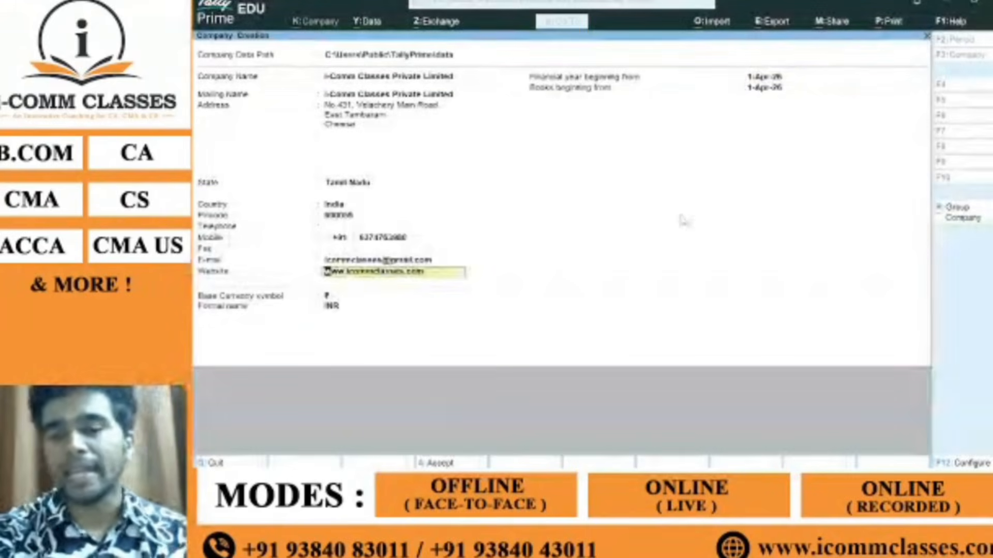
Step: Step through the remaining fields to accept and create I-Comm Classes Private Limited
{"action": "key", "text": "Return"}
{"action": "key", "text": "Return"}
{"action": "key", "text": "Return"}
{"action": "key", "text": "Return"}
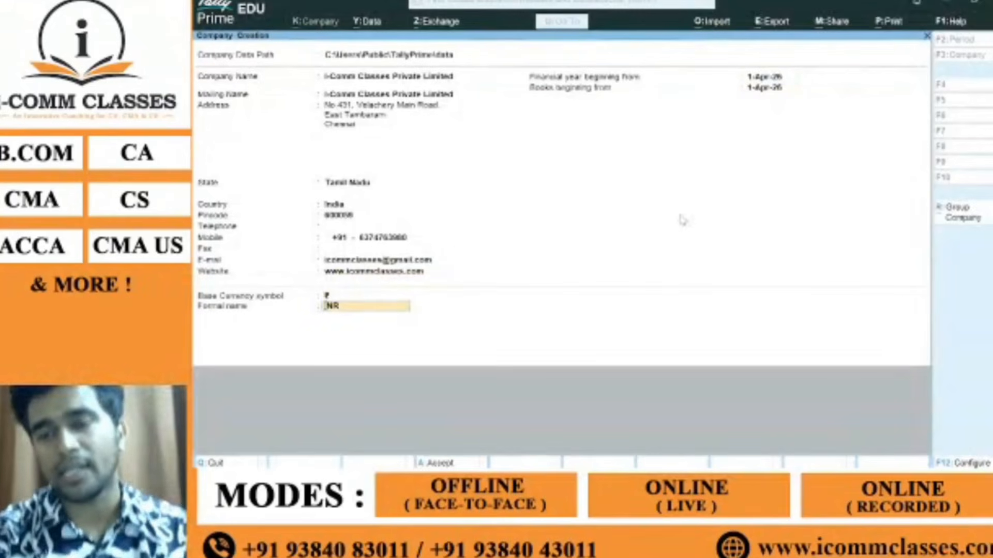
{"action": "key", "text": "Return"}
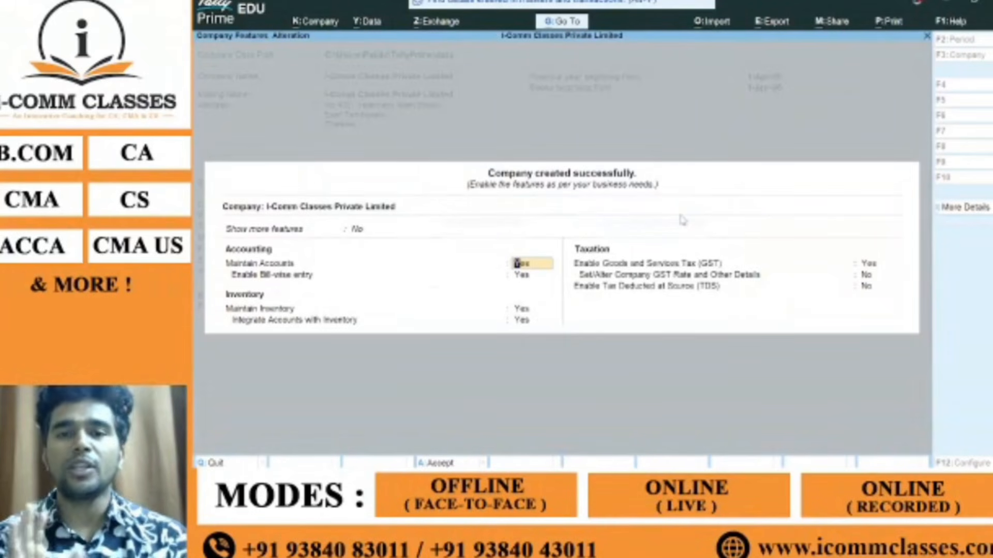
{"action": "key", "text": "alt+Tab"}
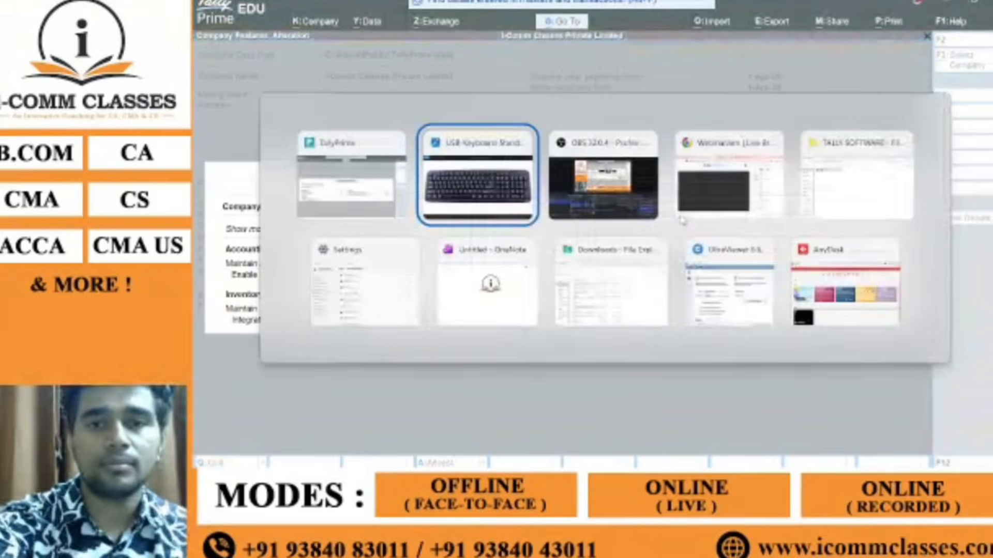
{"action": "key", "text": "alt+Tab"}
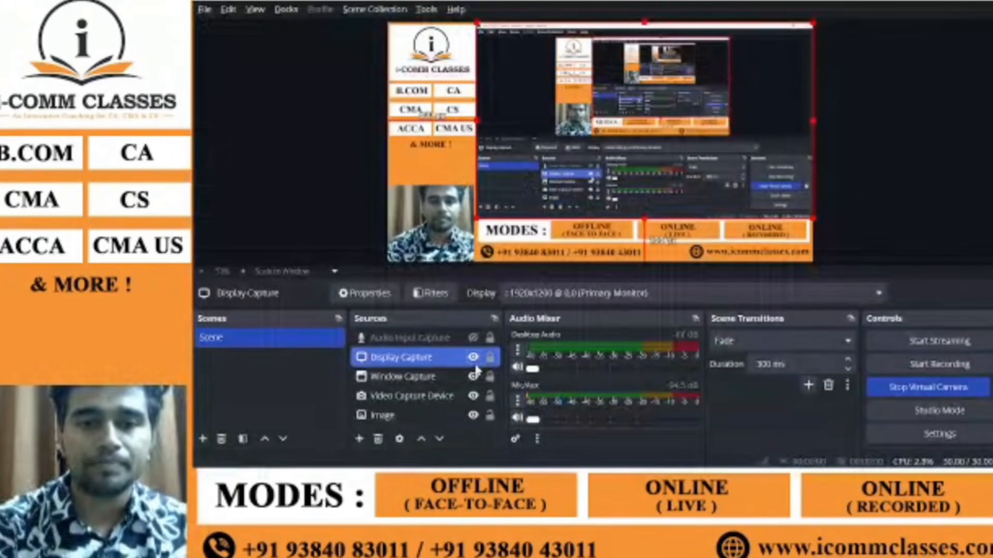
{"action": "key", "text": "alt+Tab"}
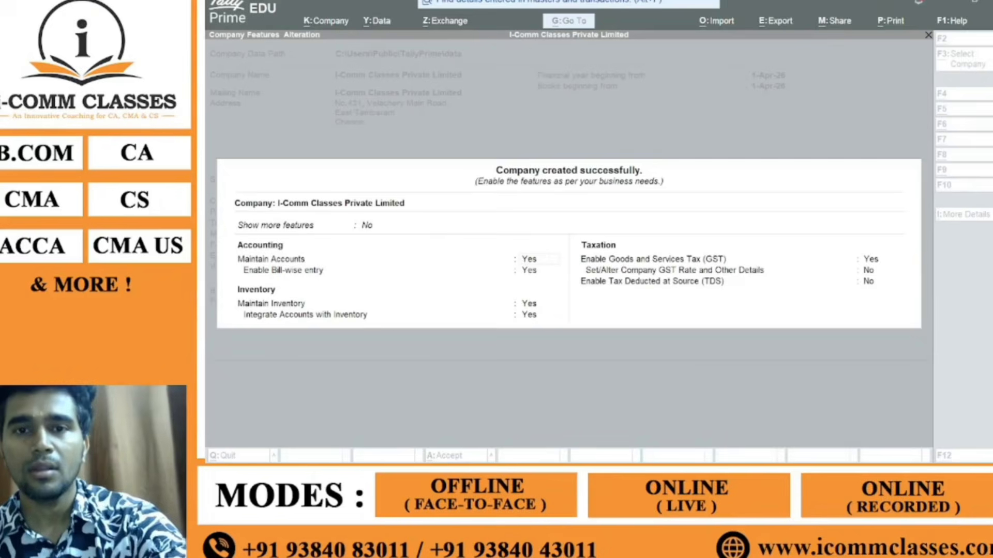
{"action": "key", "text": "ctrl+a"}
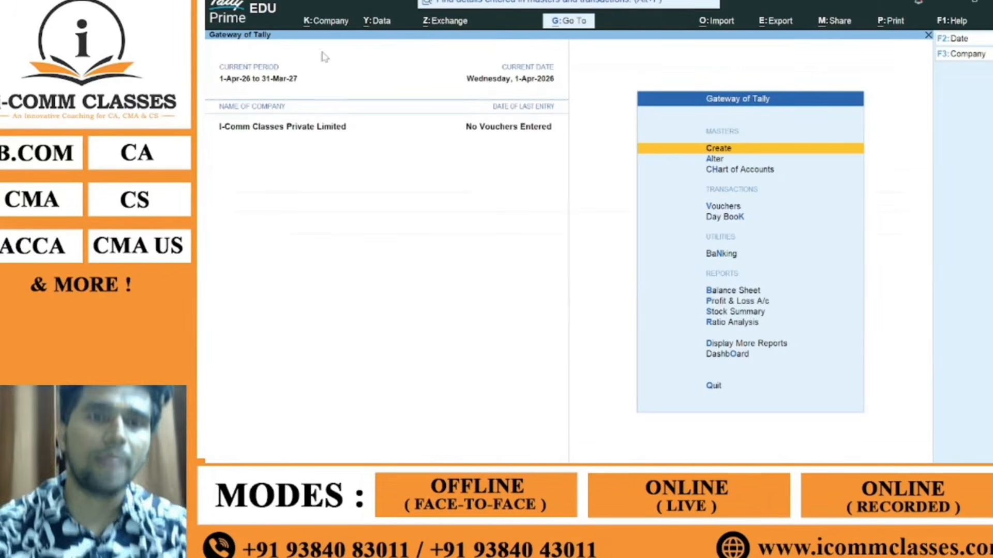
Step: Delete I-Comm Classes Private Limited through Alt+K > Alter and Alt+D, confirming Yes
{"action": "left_click", "coordinate": [332, 30]}
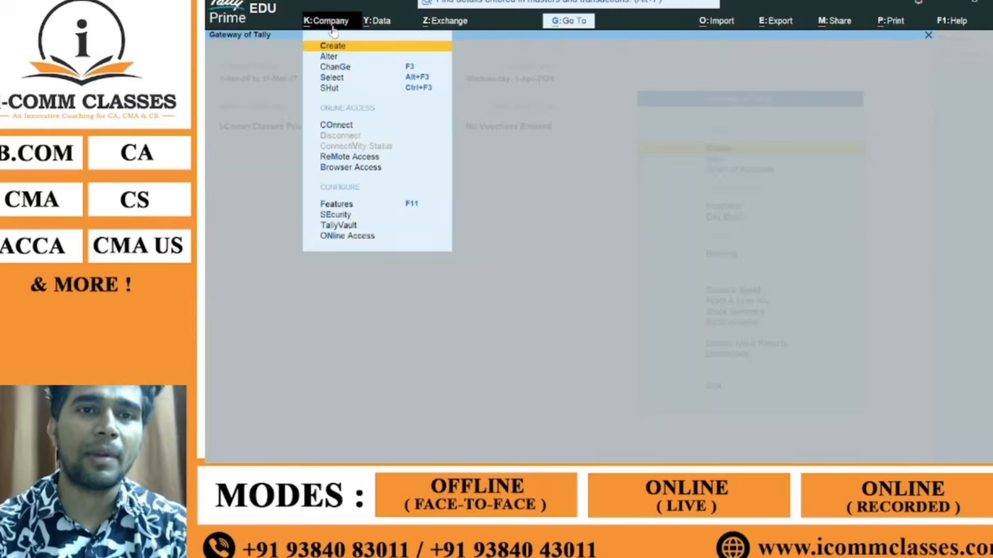
{"action": "left_click", "coordinate": [350, 92]}
{"action": "key", "text": "Escape"}
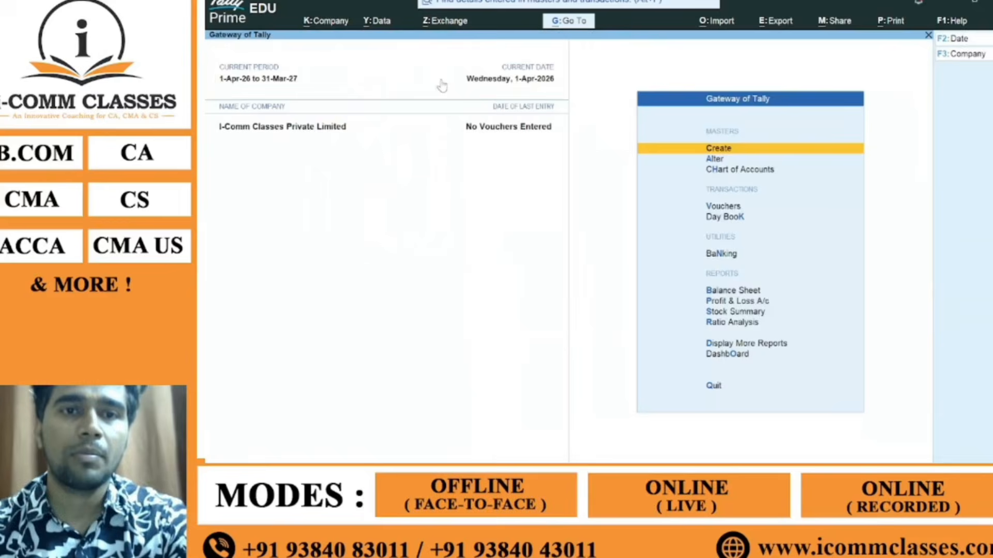
{"action": "left_click", "coordinate": [330, 24]}
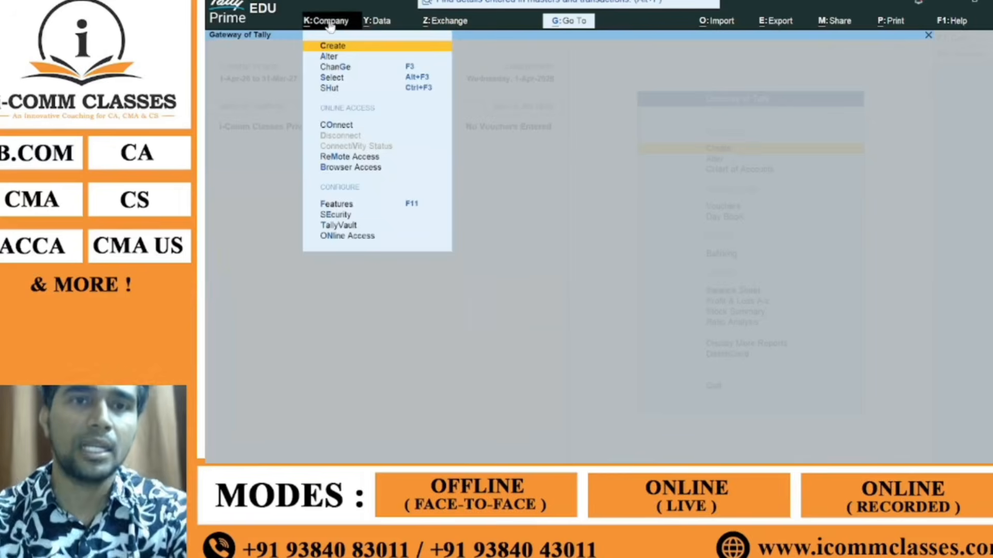
{"action": "left_click", "coordinate": [347, 58]}
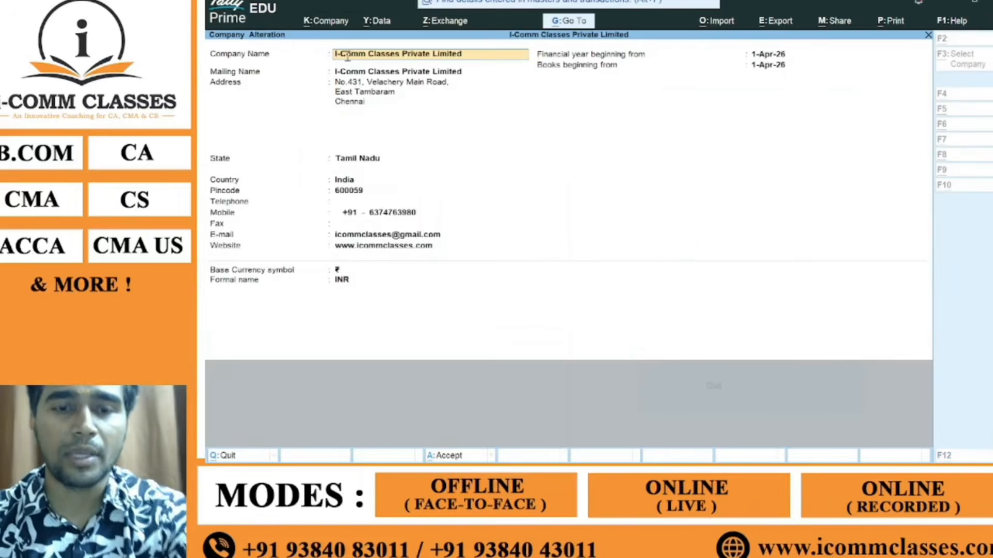
{"action": "key", "text": "alt+d"}
{"action": "key", "text": "y"}
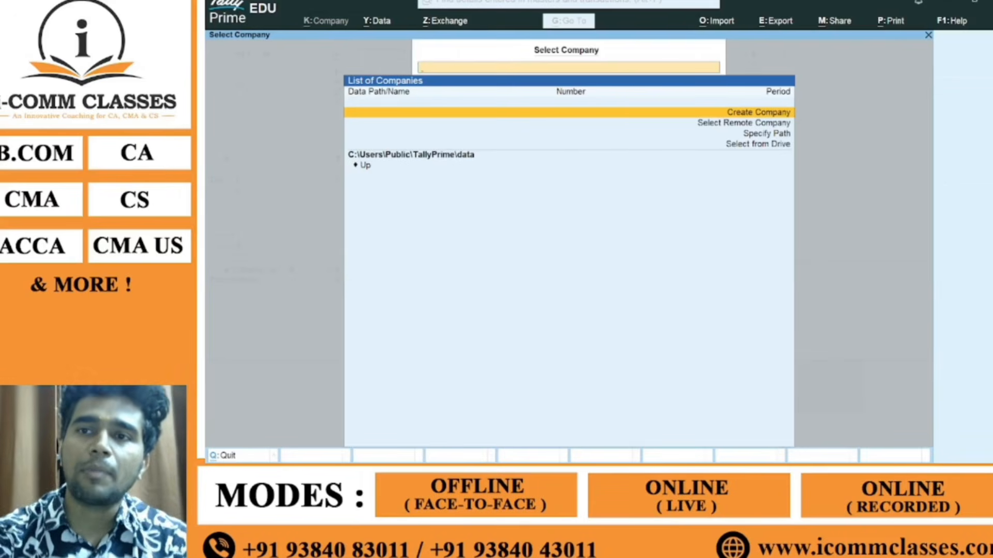
Step: Exit TallyPrime by confirming Yes on the Quit? prompt and show the Windows desktop
{"action": "key", "text": "Escape"}
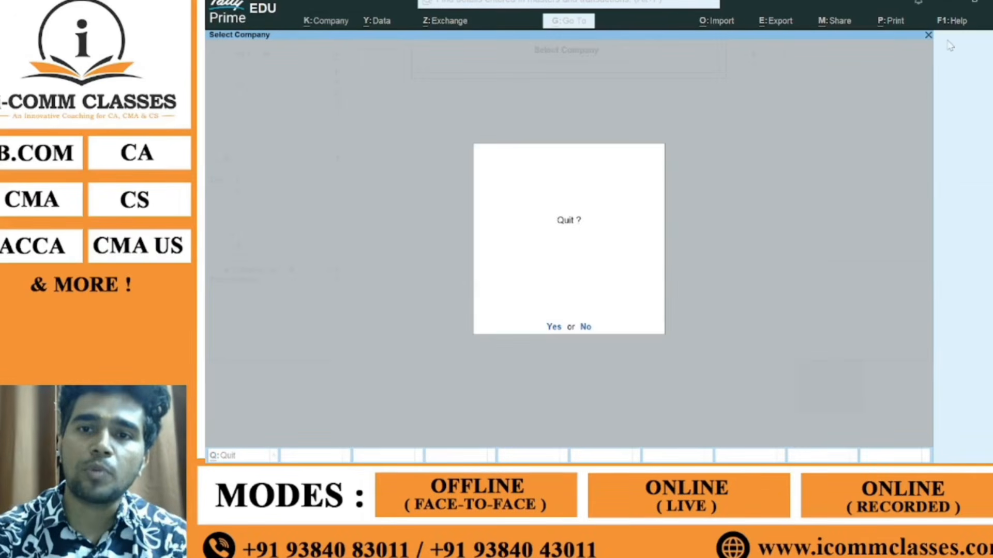
{"action": "left_click", "coordinate": [554, 324]}
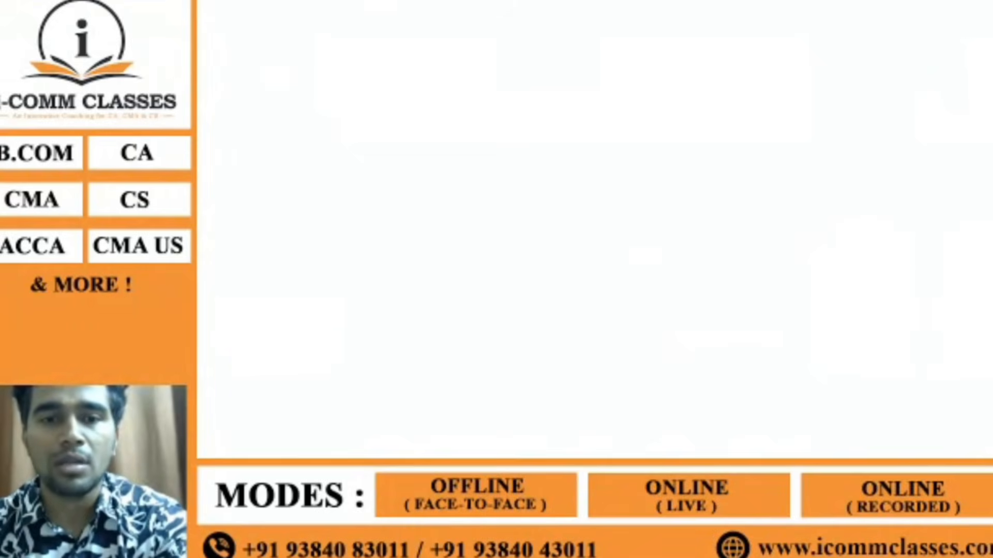
{"action": "left_click", "coordinate": [472, 356]}
{"action": "key", "text": "super+d"}
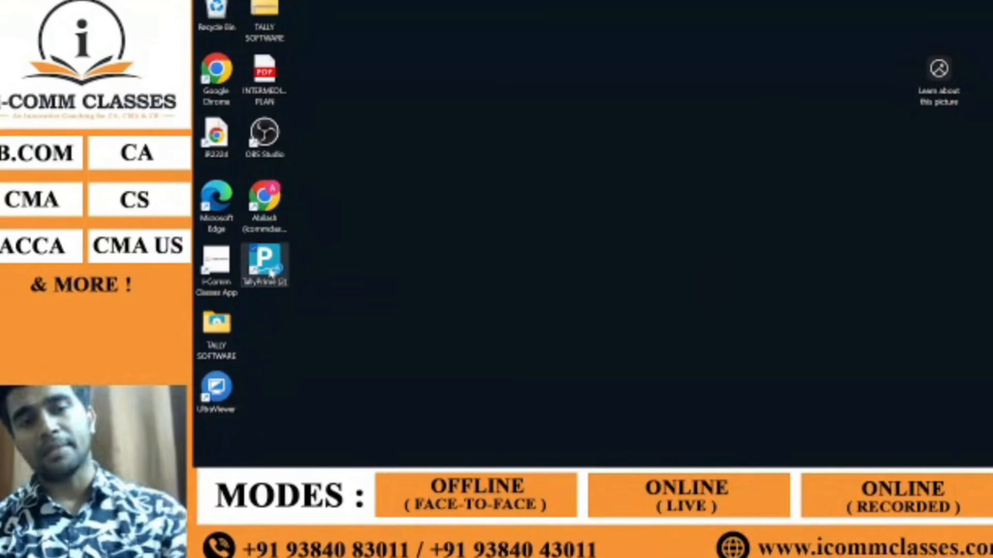
Step: Relaunch TallyPrime from its desktop icon and continue in Educational Mode
{"action": "double_click", "coordinate": [265, 263]}
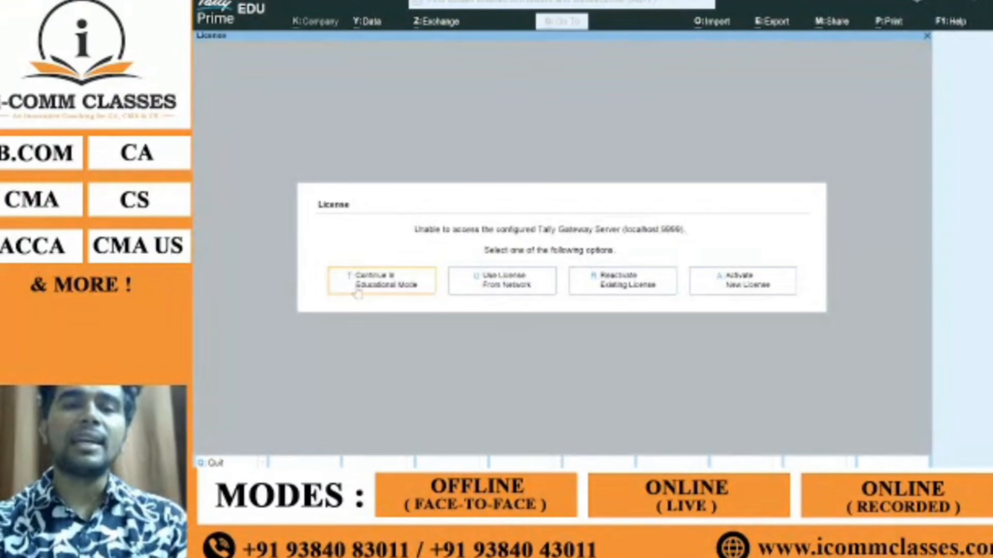
{"action": "left_click", "coordinate": [385, 281]}
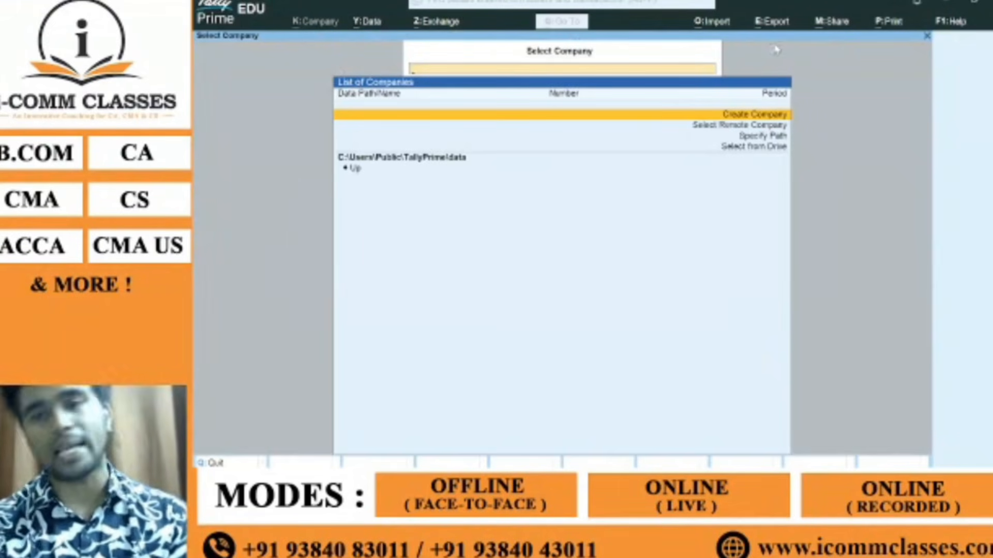
Step: Start a new company named 'I-Comm Classes Private Limited', correcting the spelling
{"action": "left_click", "coordinate": [734, 115]}
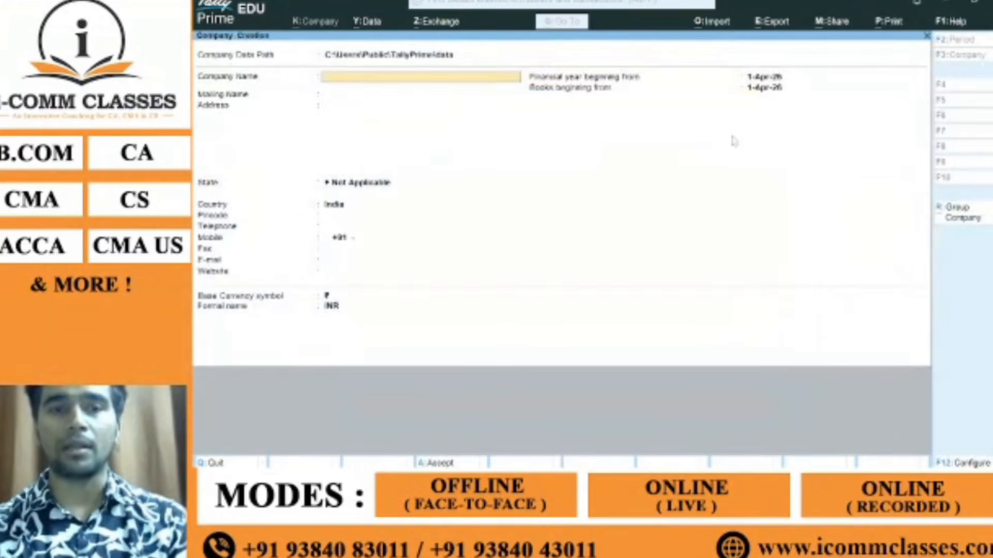
{"action": "type", "text": "I-"}
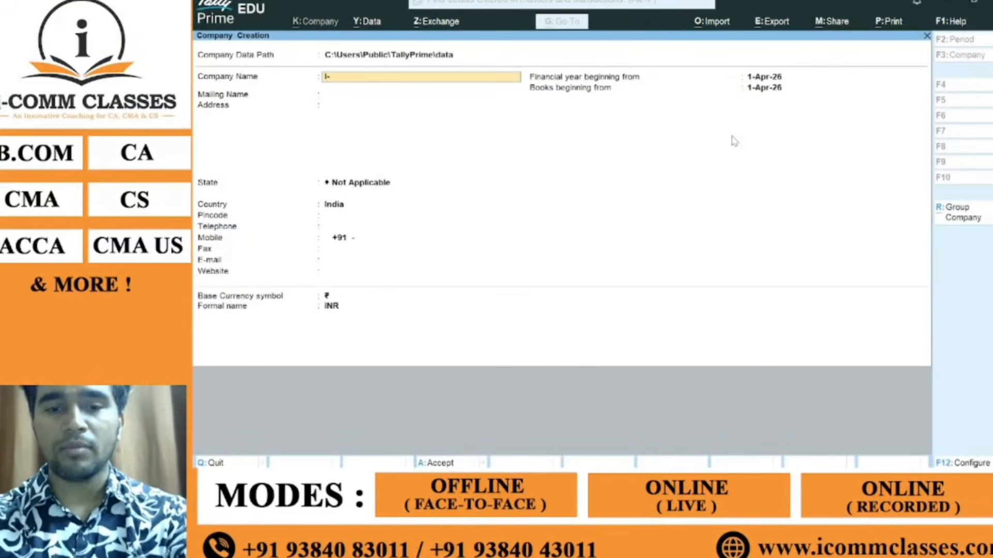
{"action": "type", "text": "Comm"}
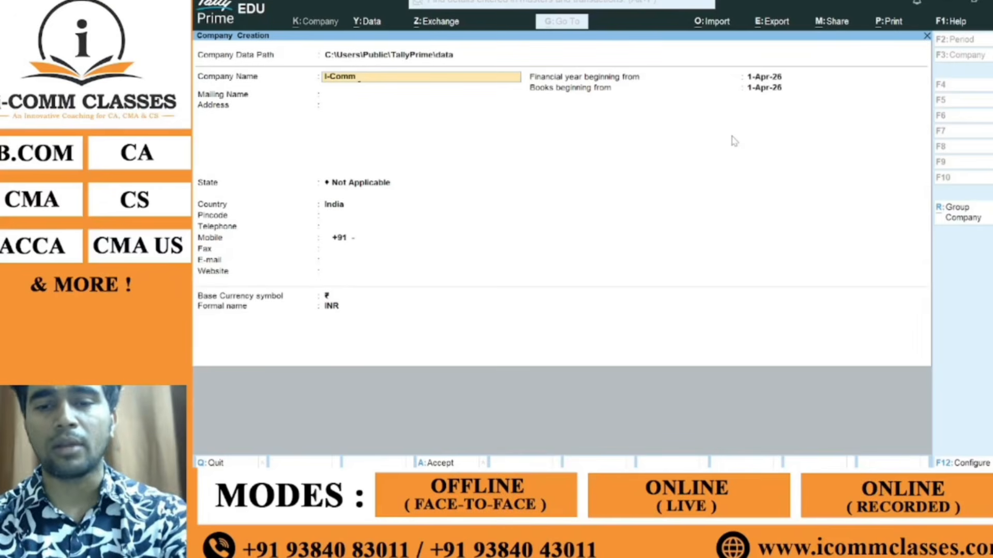
{"action": "type", "text": " Classes P"}
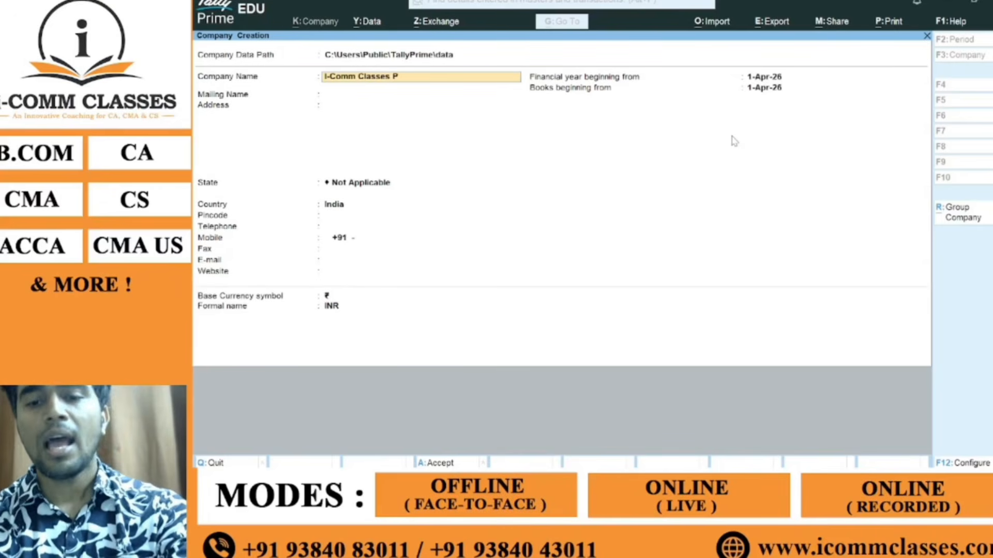
{"action": "type", "text": "rivate Linmited"}
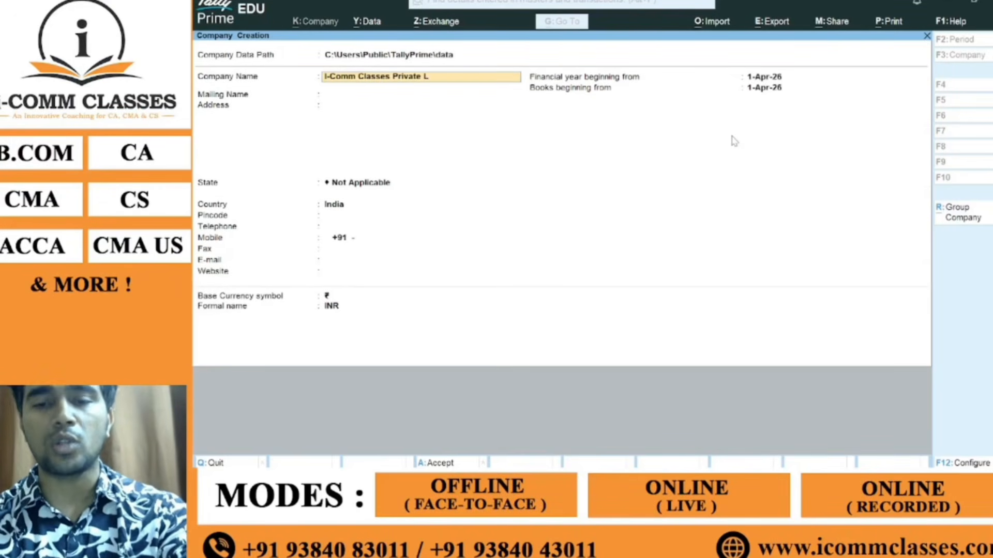
{"action": "key", "text": "BackSpace"}
{"action": "key", "text": "BackSpace"}
{"action": "key", "text": "BackSpace"}
{"action": "key", "text": "BackSpace"}
{"action": "key", "text": "BackSpace"}
{"action": "key", "text": "BackSpace"}
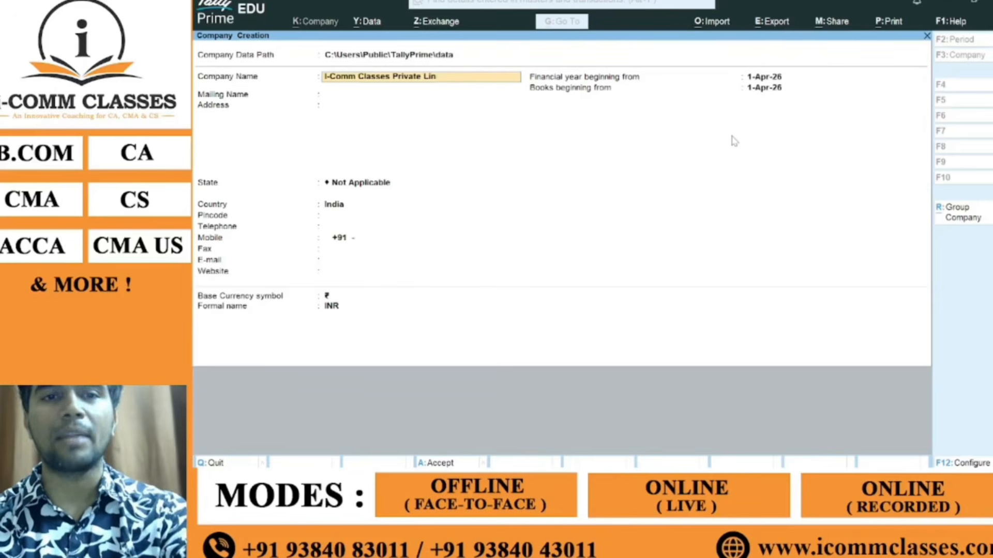
{"action": "type", "text": "mitre"}
{"action": "key", "text": "BackSpace"}
{"action": "key", "text": "BackSpace"}
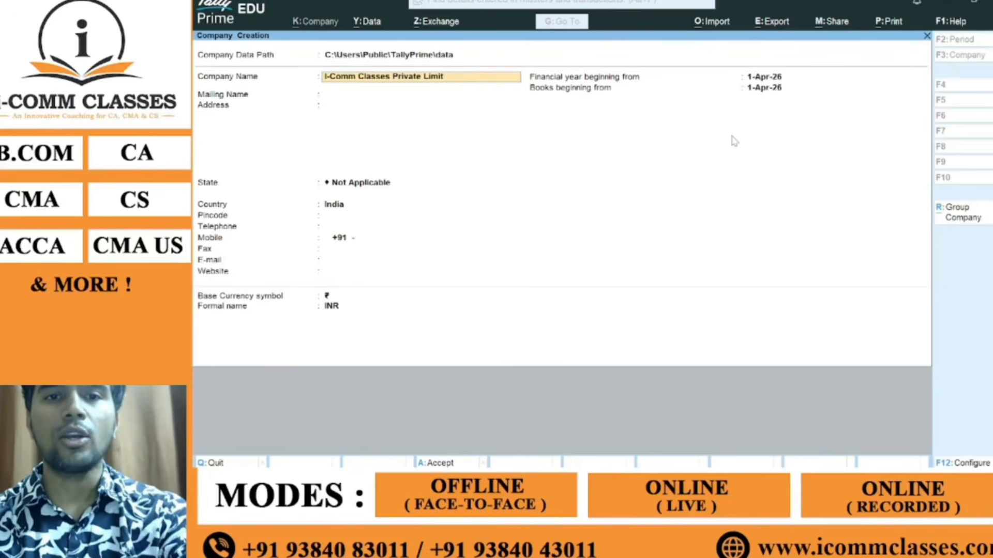
{"action": "type", "text": "ed"}
{"action": "key", "text": "Return"}
{"action": "key", "text": "Return"}
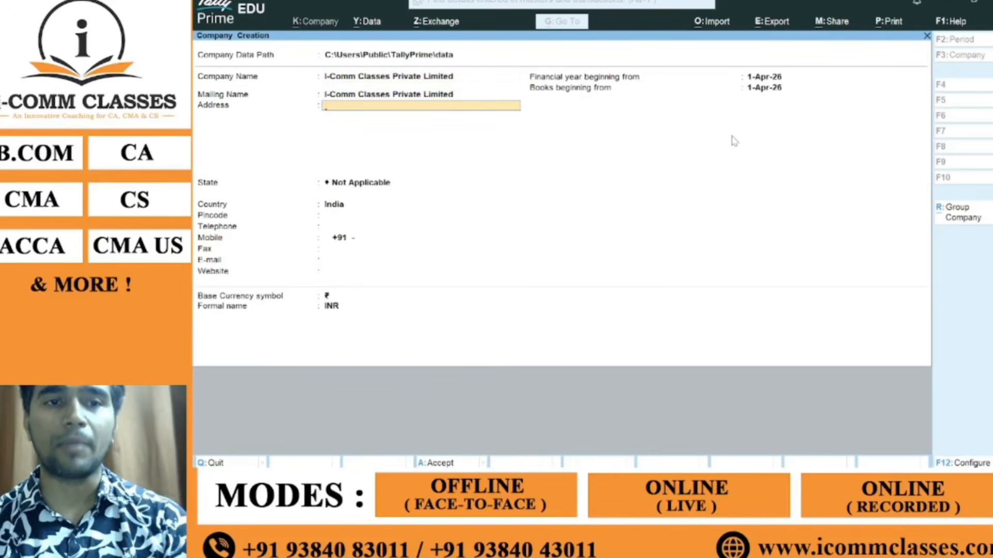
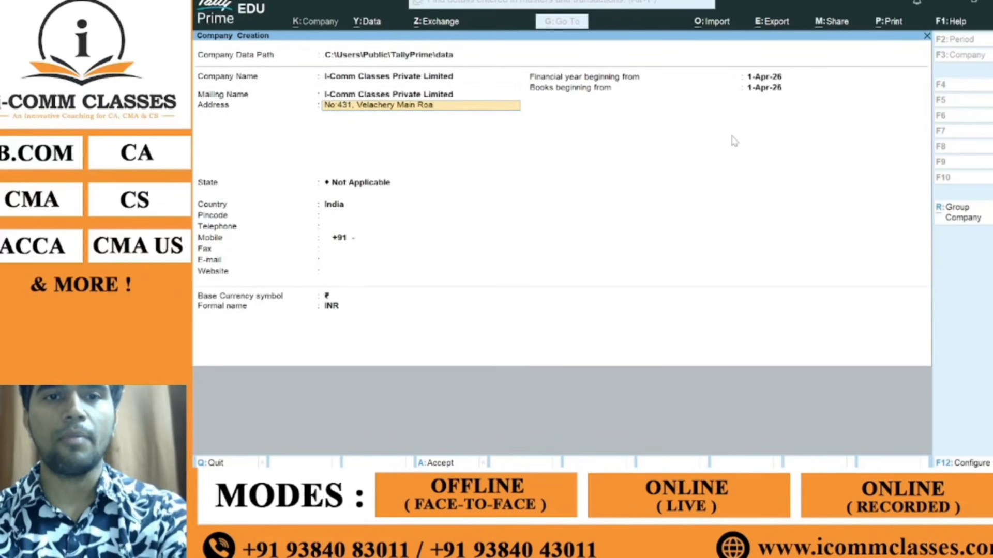
Step: Enter the company's street, locality and city address lines
{"action": "key", "text": "Return"}
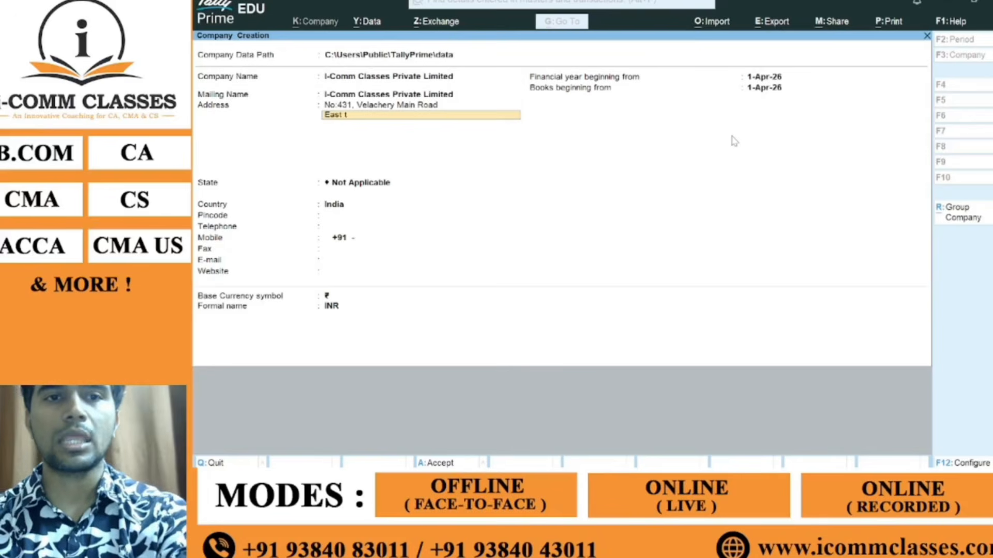
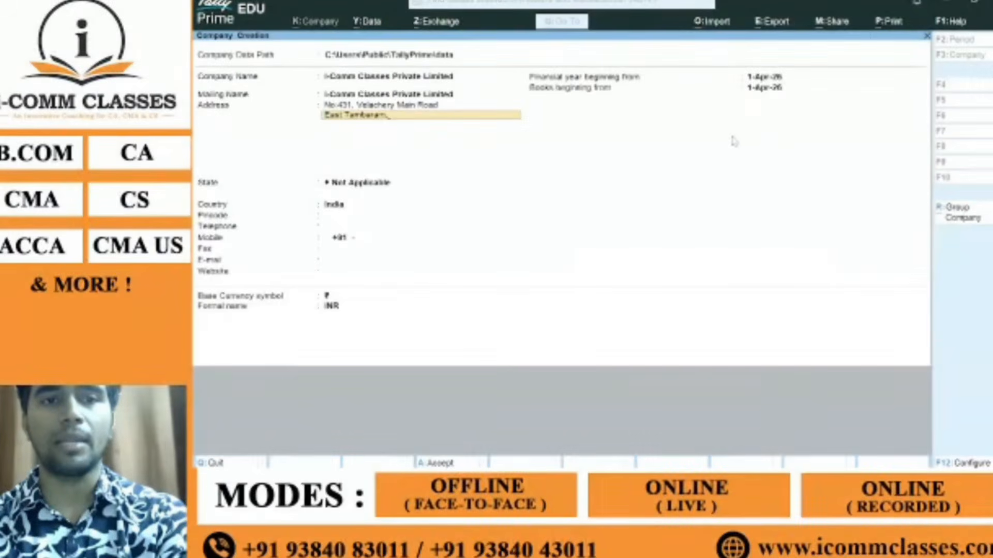
{"action": "key", "text": "Return"}
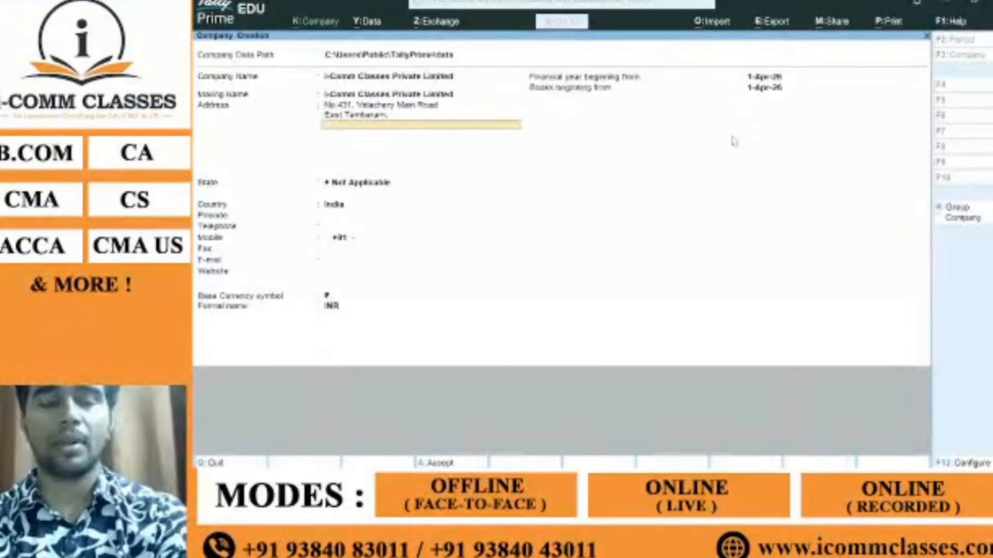
{"action": "key", "text": "Return"}
{"action": "key", "text": "Return"}
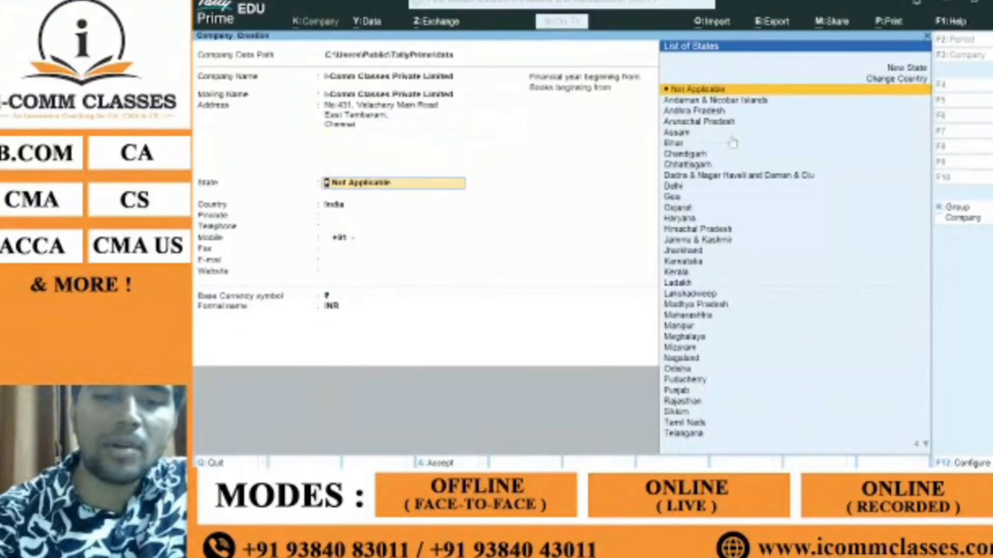
Step: Set the state to Tamil Nadu, then enter the company's pincode and mobile number
{"action": "type", "text": "T"}
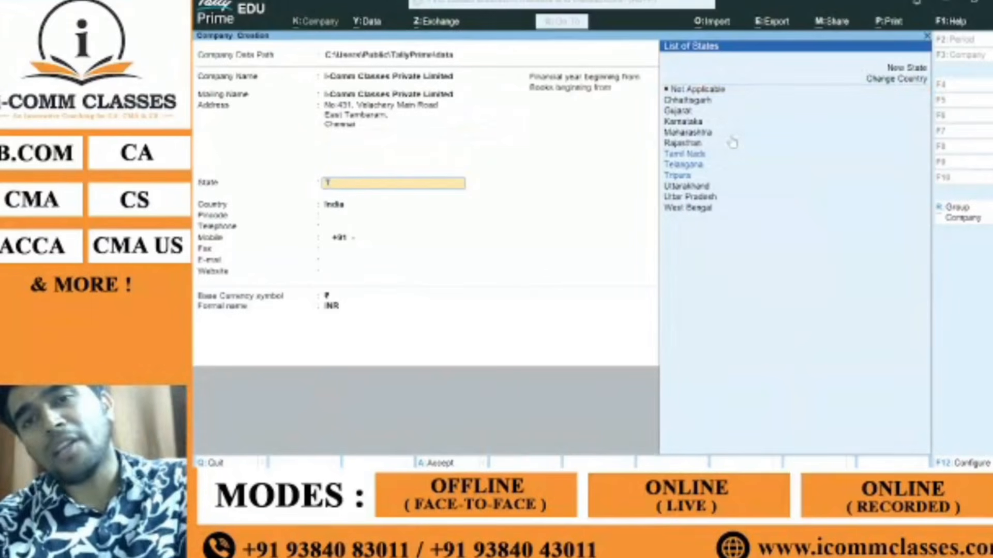
{"action": "key", "text": "Down"}
{"action": "key", "text": "Up"}
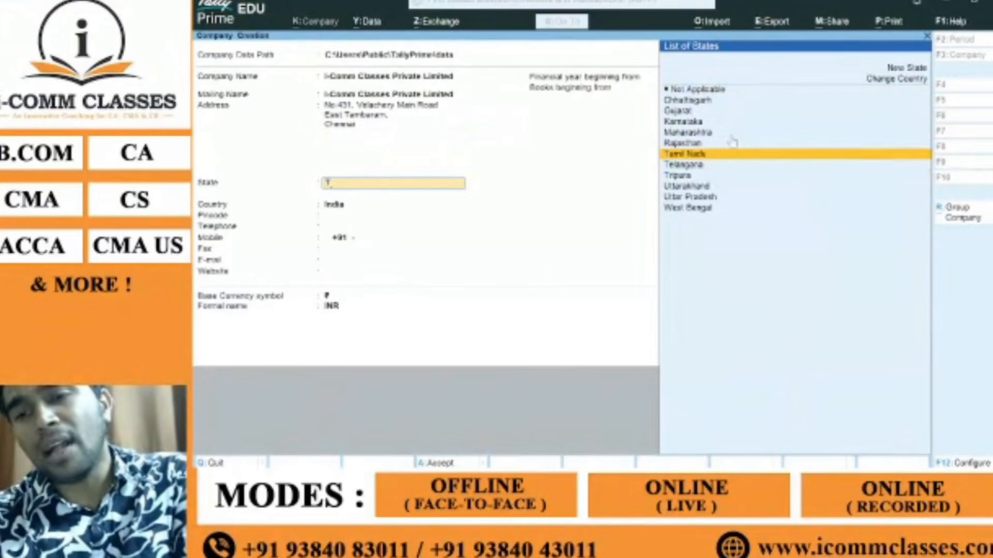
{"action": "key", "text": "Return"}
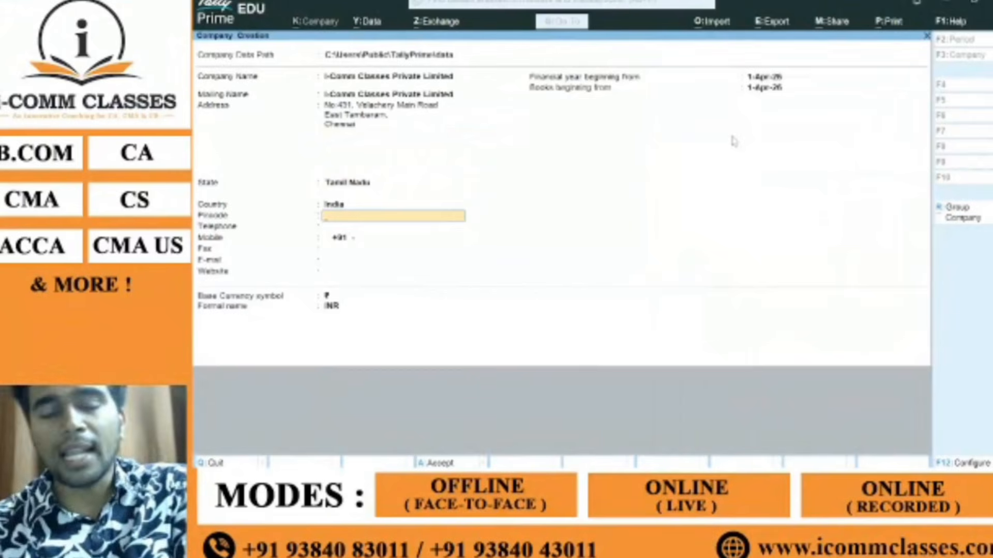
{"action": "type", "text": "6000"}
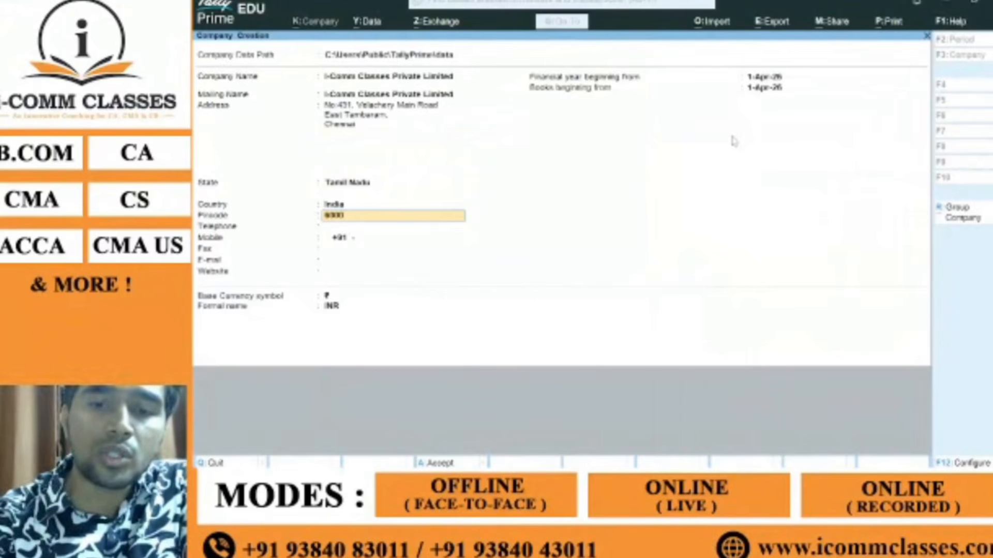
{"action": "type", "text": "59"}
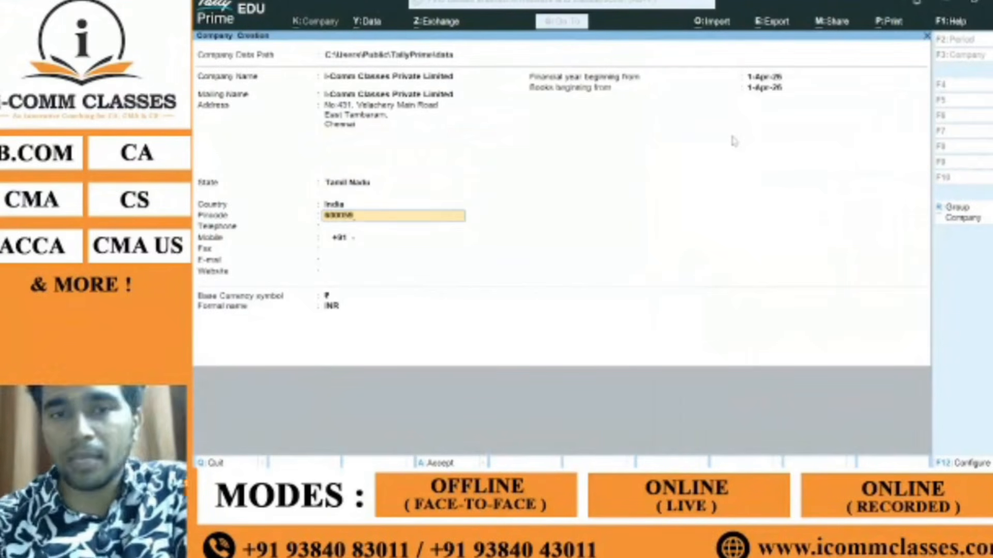
{"action": "key", "text": "Return"}
{"action": "key", "text": "Return"}
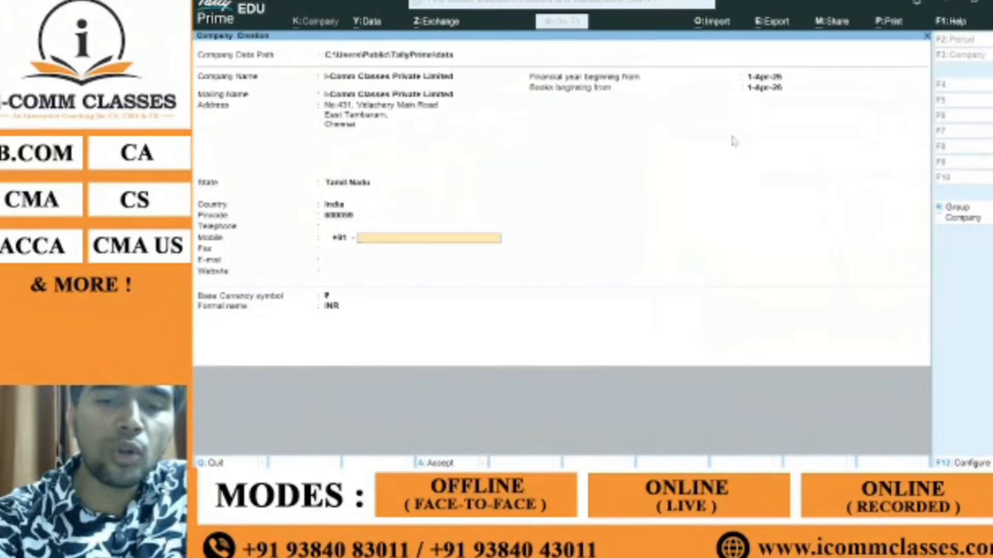
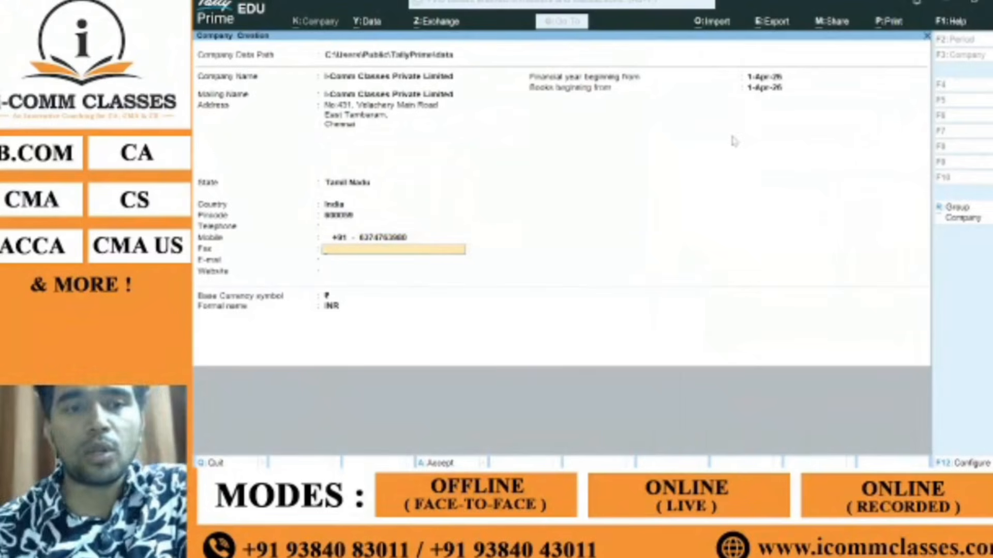
{"action": "key", "text": "Return"}
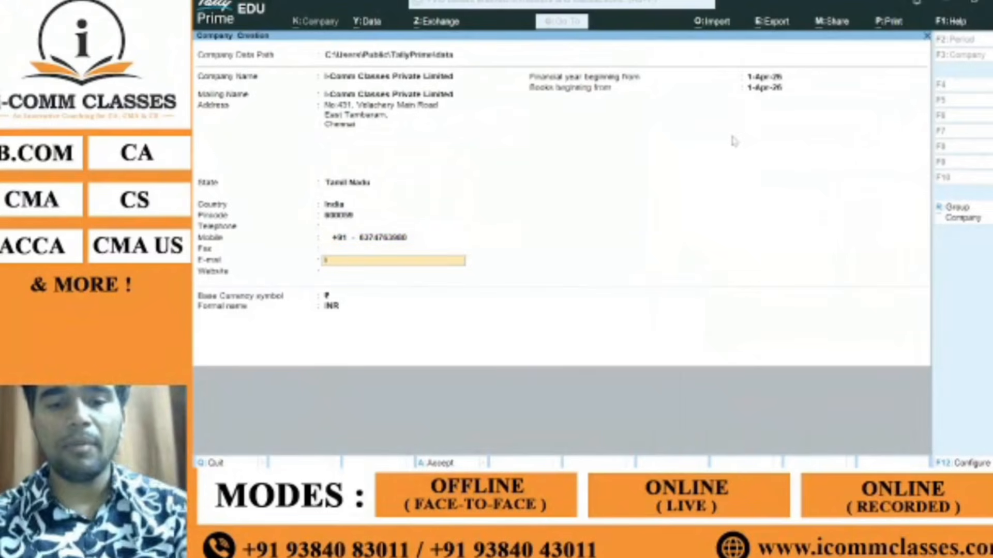
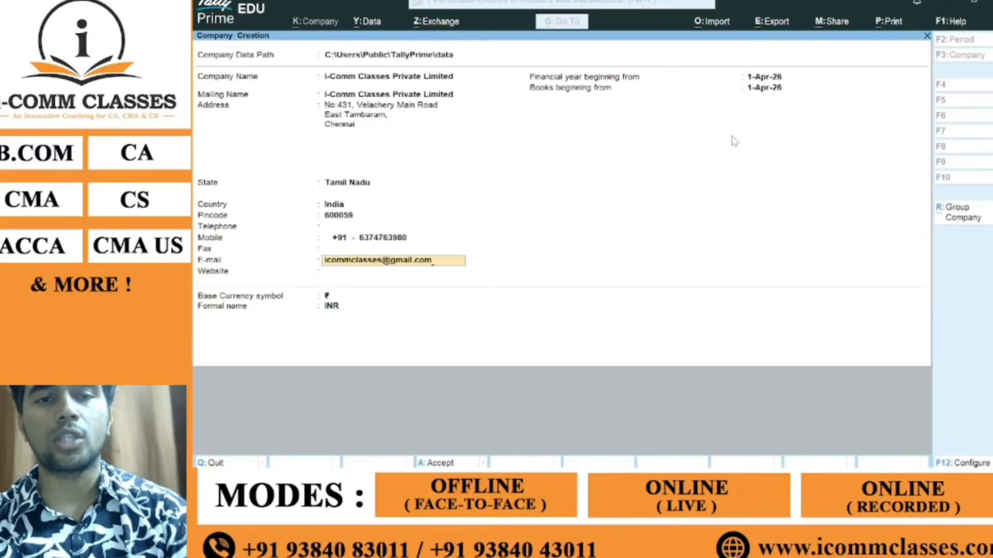
{"action": "key", "text": "Return"}
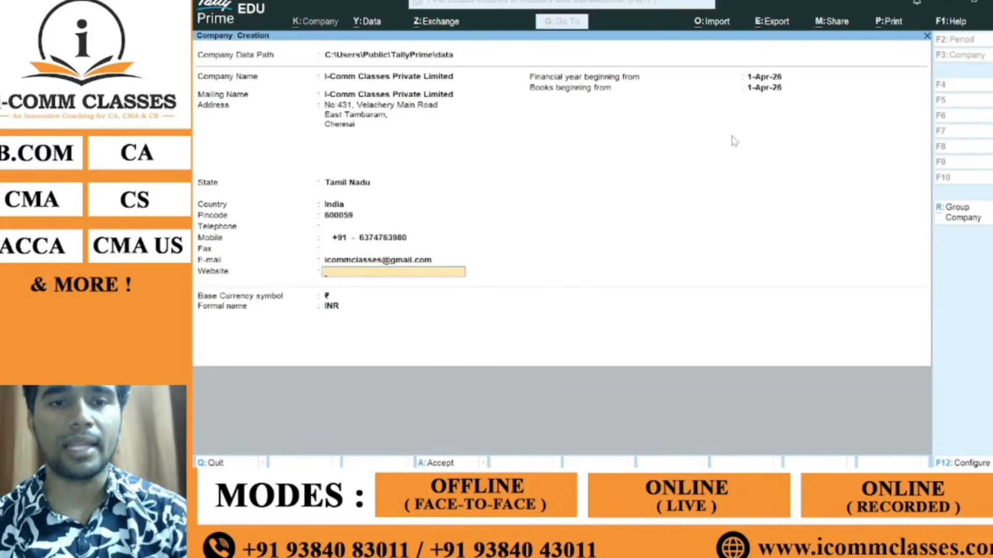
{"action": "type", "text": "www"}
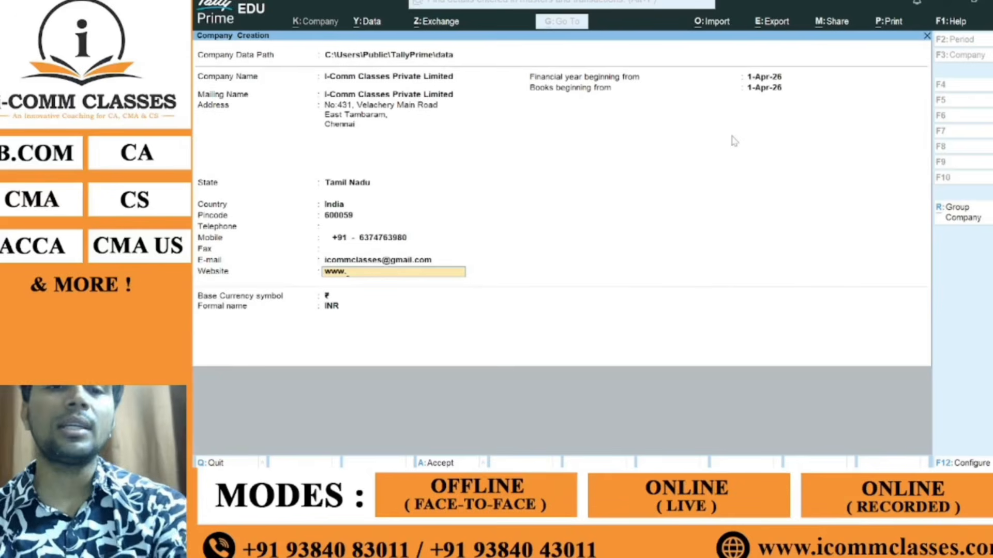
{"action": "type", "text": ".icommc"}
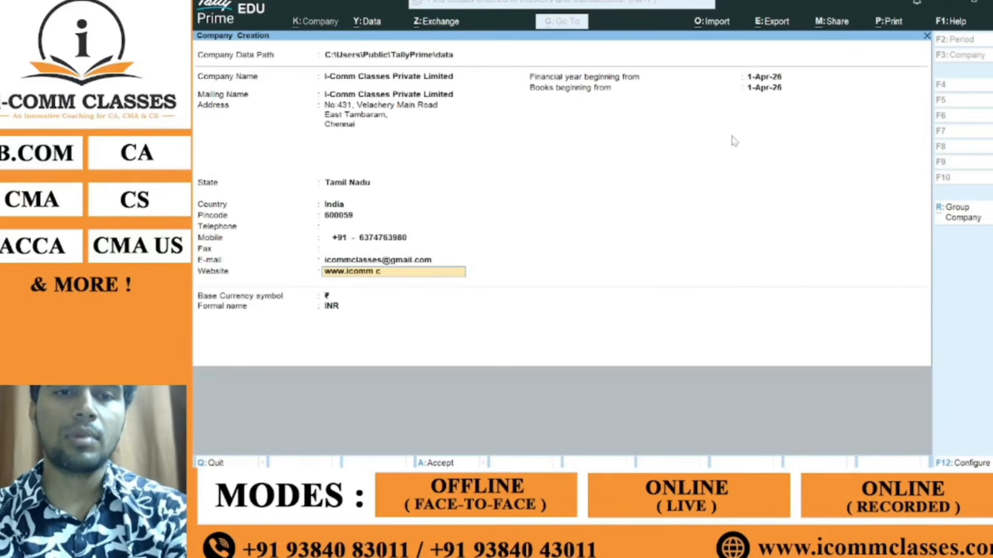
{"action": "key", "text": "BackSpace"}
{"action": "type", "text": "class"}
{"action": "key", "text": "BackSpace"}
{"action": "key", "text": "BackSpace"}
{"action": "key", "text": "BackSpace"}
{"action": "key", "text": "BackSpace"}
{"action": "key", "text": "BackSpace"}
{"action": "key", "text": "BackSpace"}
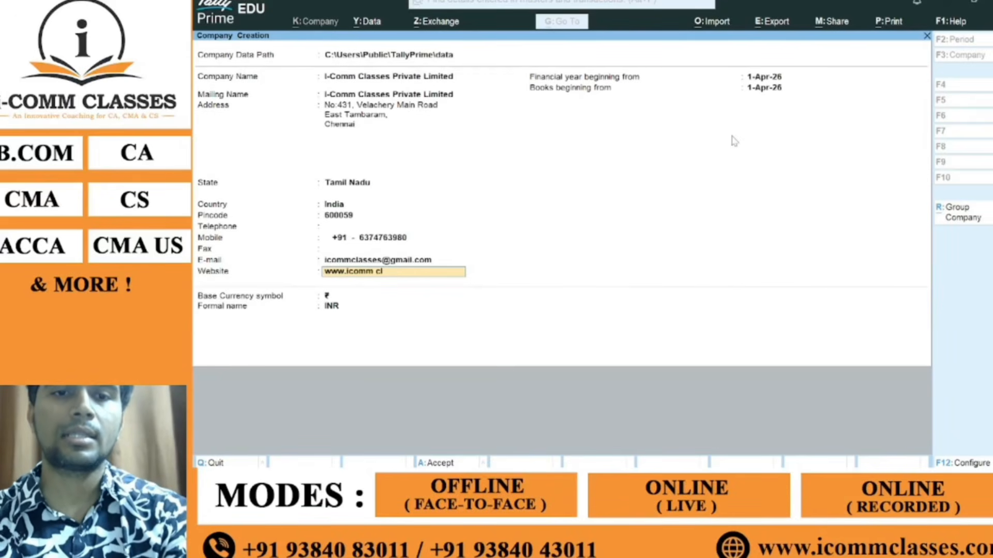
{"action": "type", "text": "classes.com"}
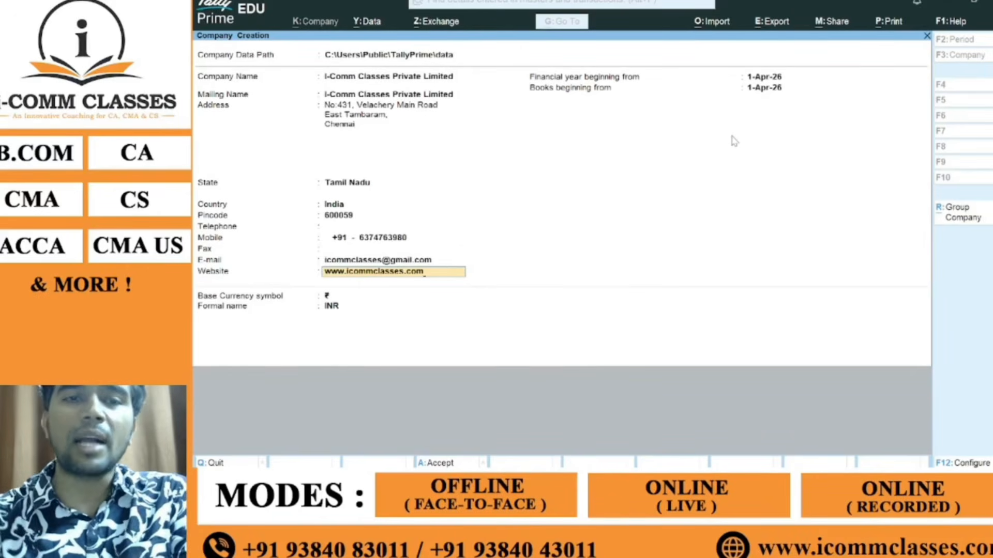
{"action": "key", "text": "Return"}
{"action": "key", "text": "Return"}
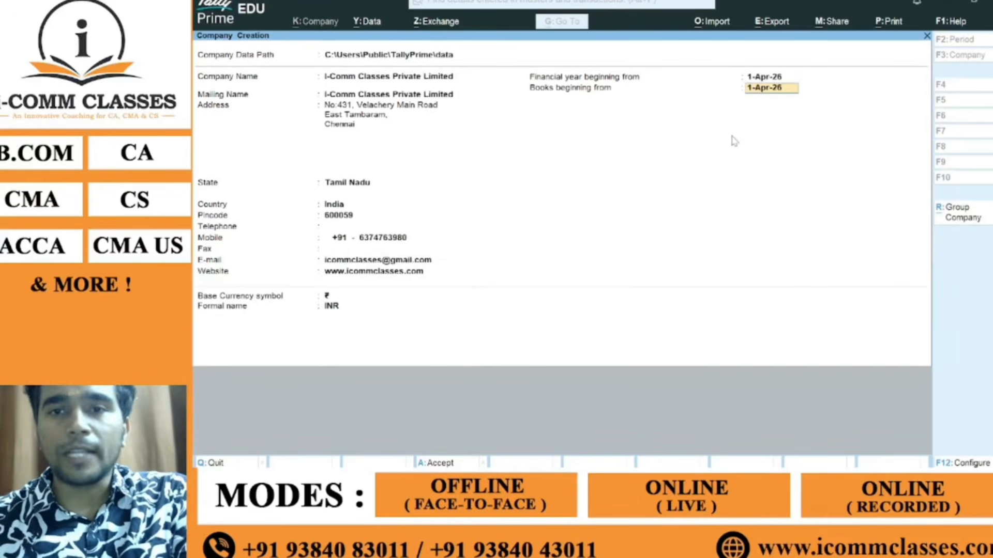
{"action": "key", "text": "Return"}
Step: Save the new company and set Enable GST to No in Company Features
{"action": "key", "text": "Return"}
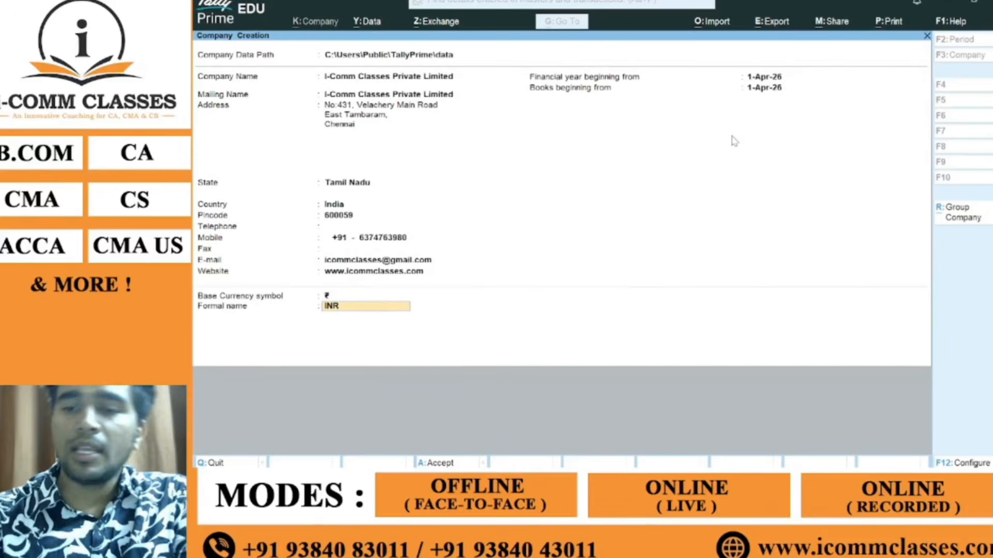
{"action": "key", "text": "Return"}
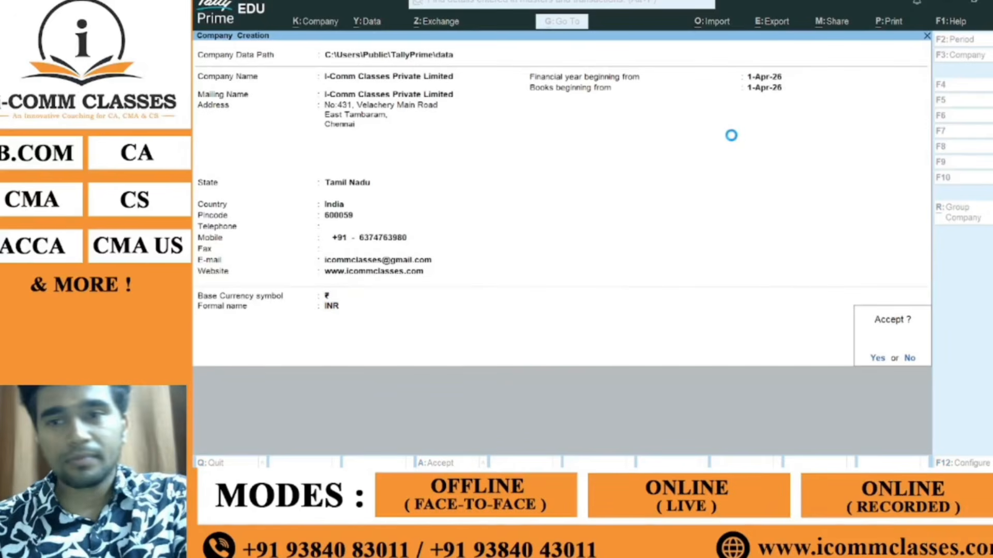
{"action": "key", "text": "Return"}
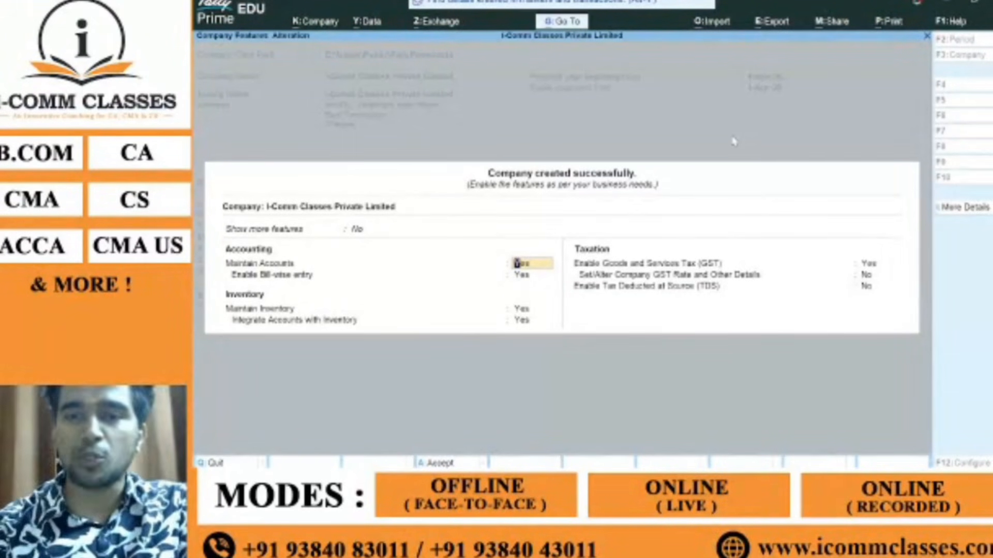
{"action": "key", "text": "Return"}
{"action": "key", "text": "Return"}
{"action": "key", "text": "Return"}
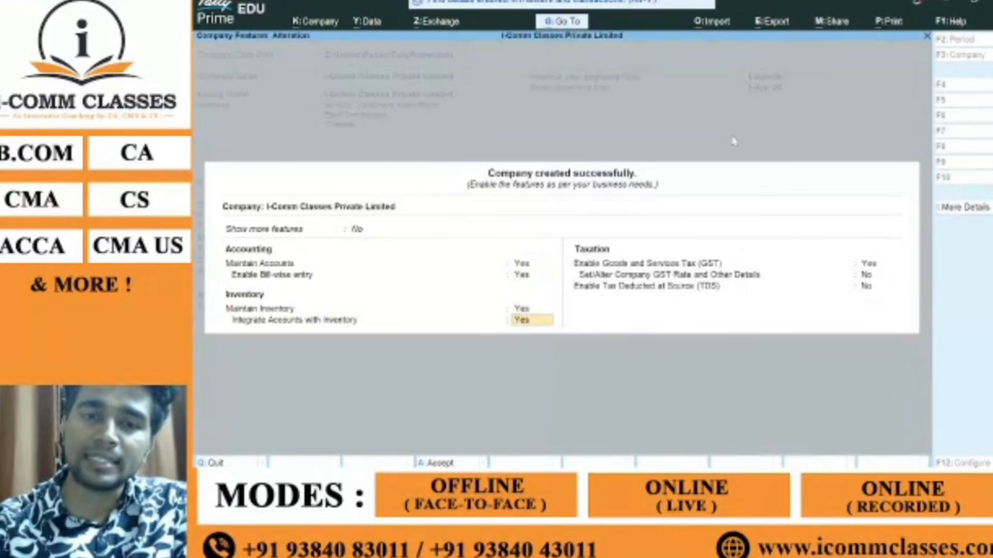
{"action": "key", "text": "Return"}
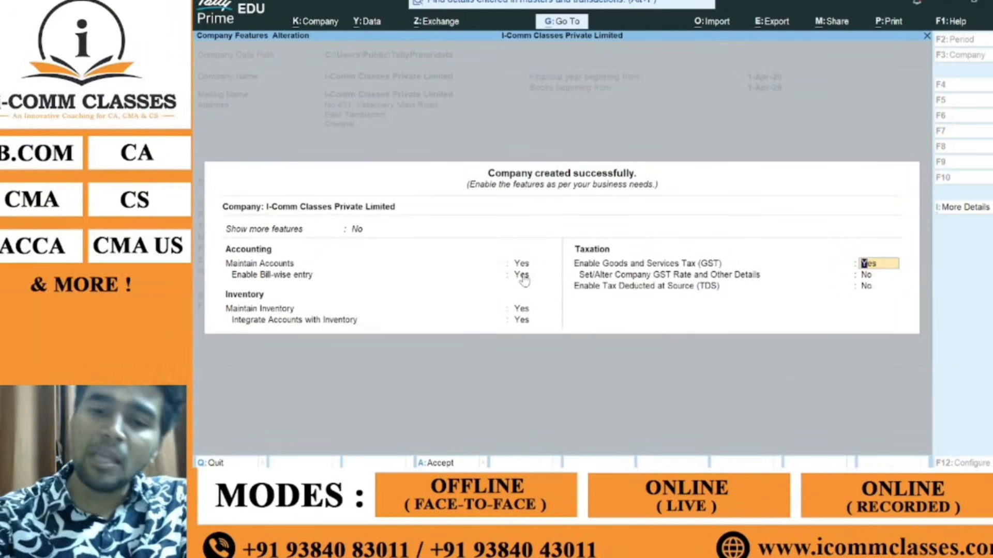
{"action": "type", "text": "n"}
{"action": "key", "text": "Return"}
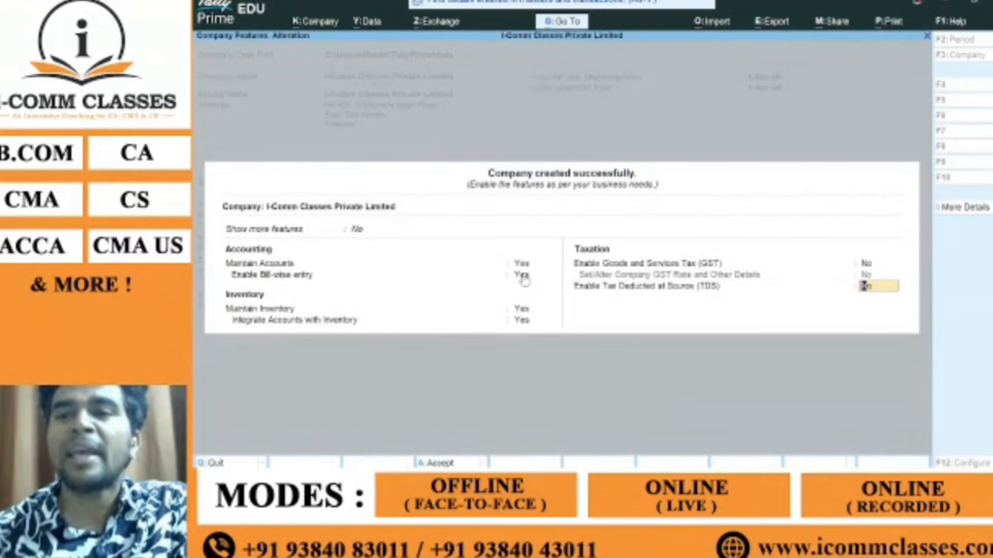
Step: Briefly switch GST on, then quit the GST Details screen without saving
{"action": "key", "text": "Up"}
{"action": "key", "text": "Up"}
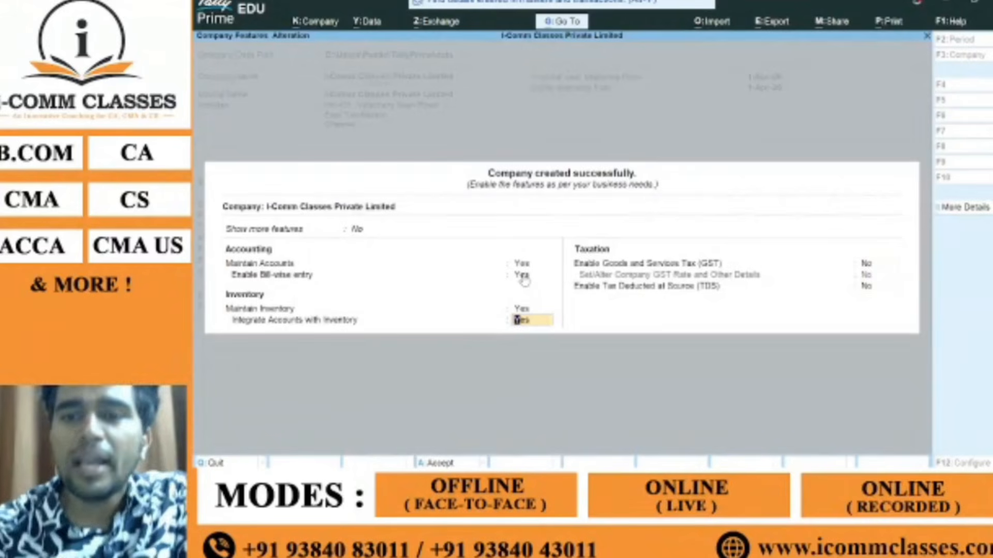
{"action": "key", "text": "Down"}
{"action": "key", "text": "y"}
{"action": "key", "text": "Return"}
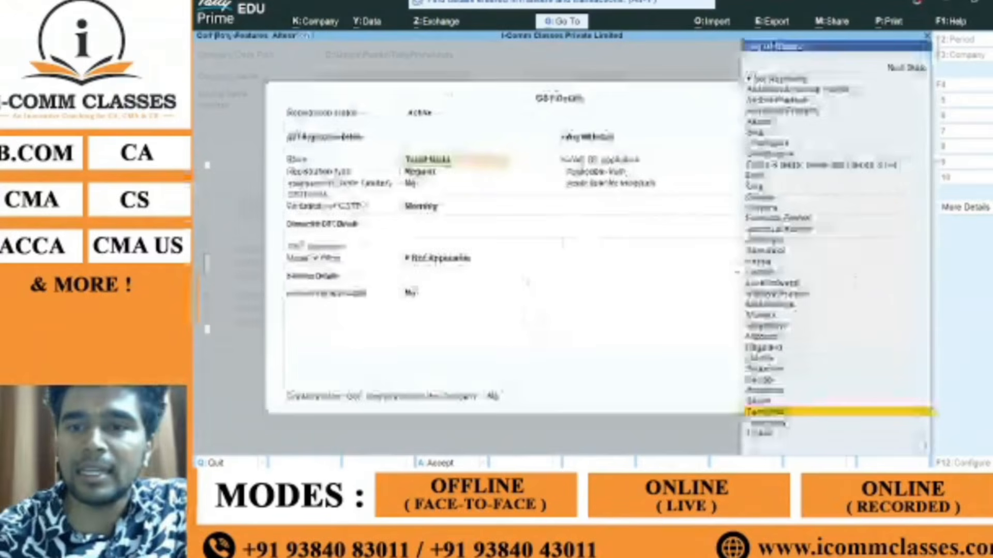
{"action": "key", "text": "BackSpace"}
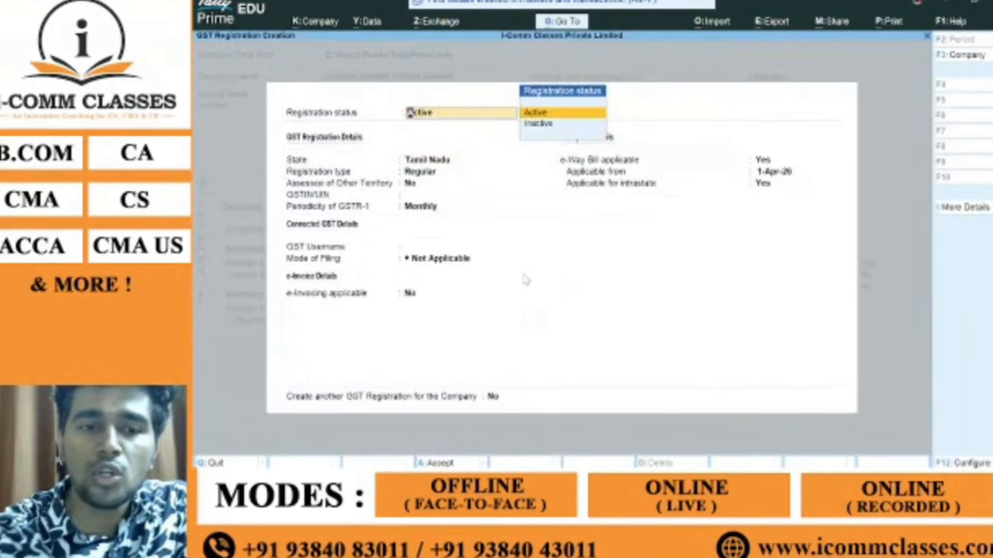
{"action": "key", "text": "Escape"}
{"action": "key", "text": "Escape"}
{"action": "key", "text": "Return"}
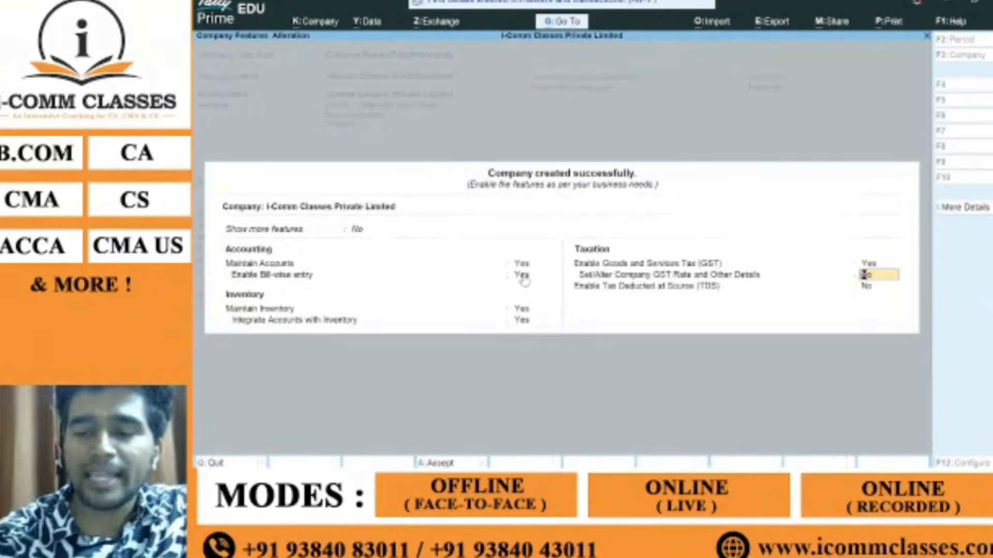
Step: Set GST back to No and pass TDS to reach the Accept prompt
{"action": "key", "text": "Up"}
{"action": "key", "text": "n"}
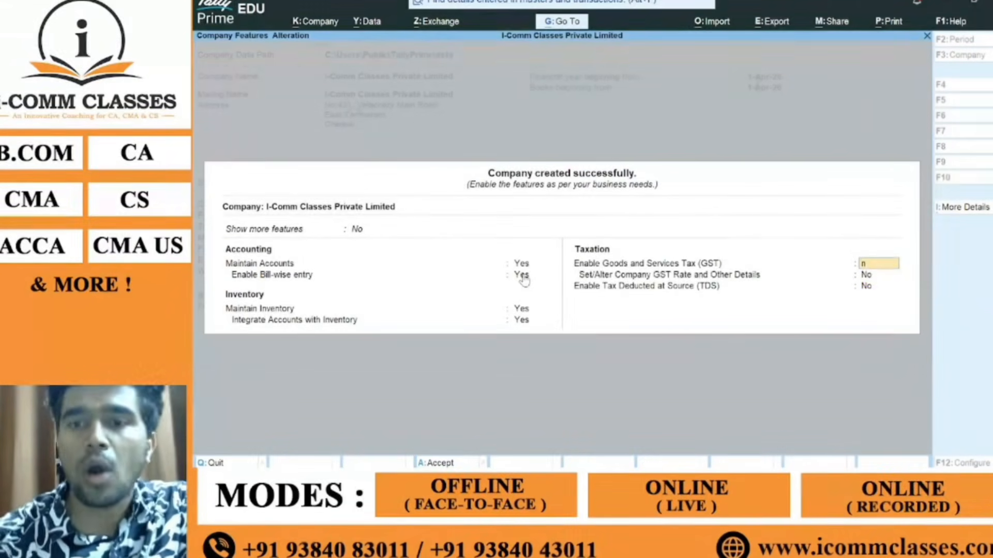
{"action": "key", "text": "Return"}
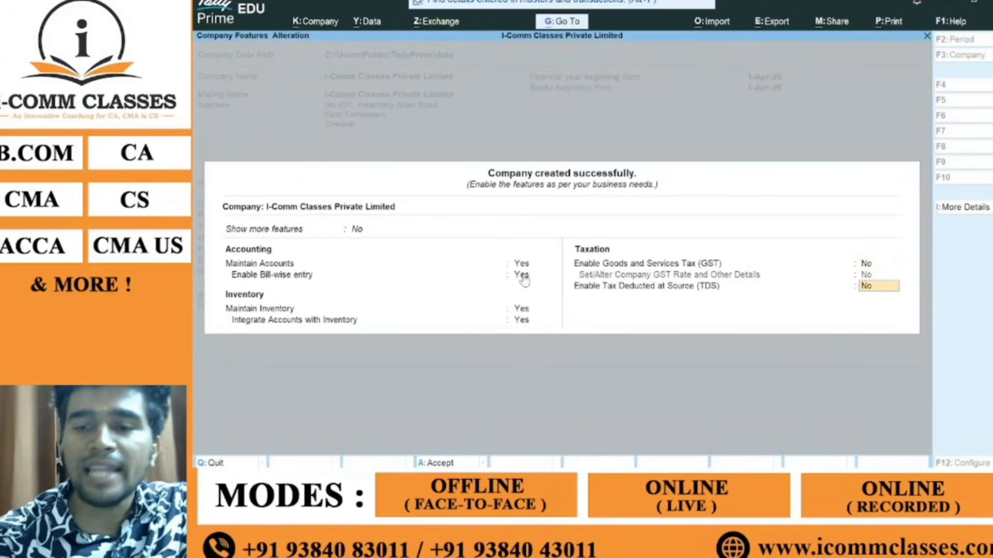
{"action": "key", "text": "Up"}
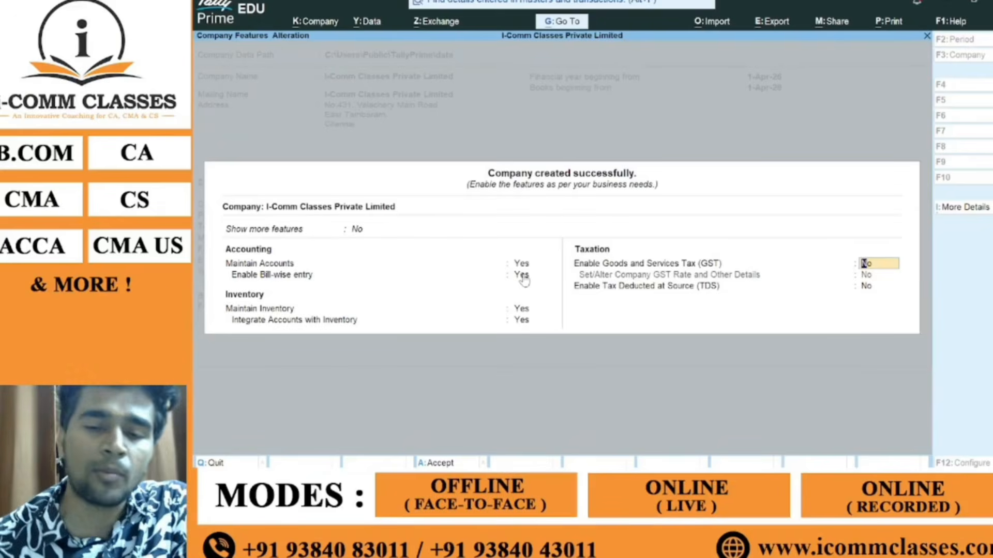
{"action": "key", "text": "Return"}
{"action": "key", "text": "Return"}
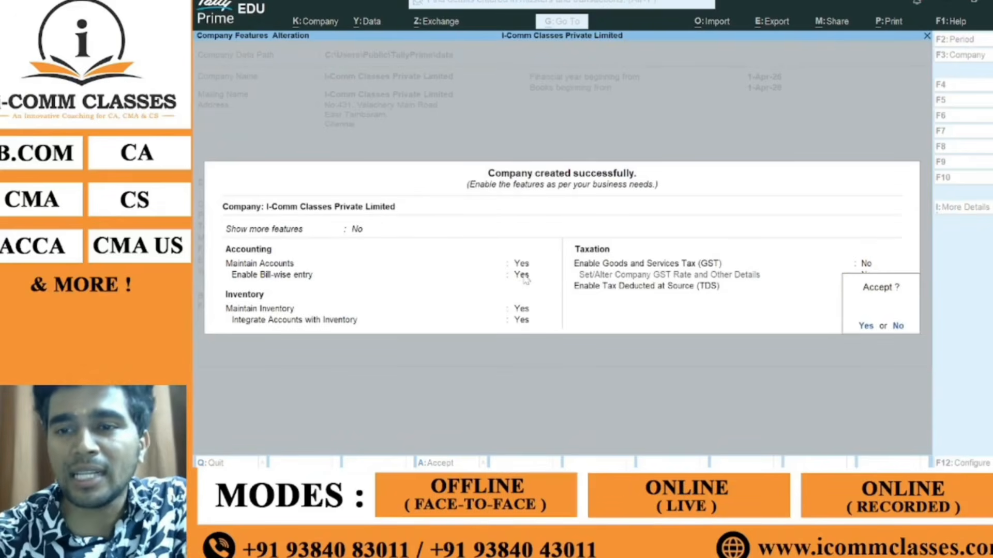
{"action": "key", "text": "Return"}
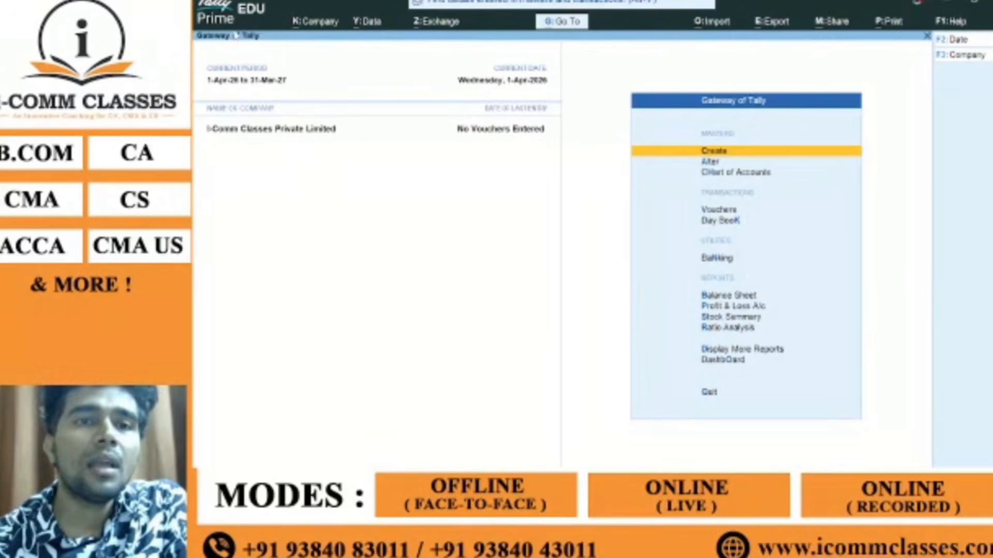
Step: Open Company Alteration for I-Comm Classes and snip the Tally window
{"action": "left_click", "coordinate": [313, 21]}
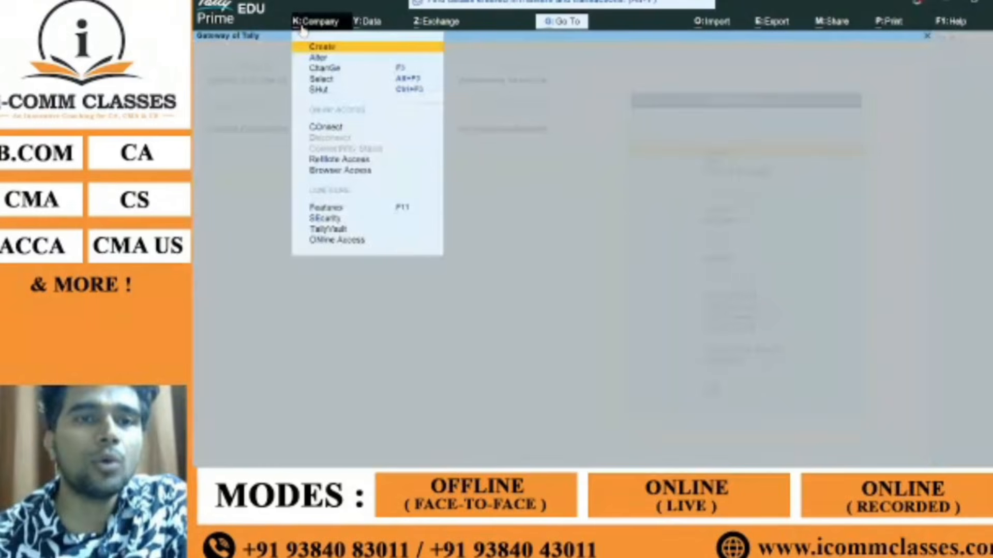
{"action": "left_click", "coordinate": [331, 58]}
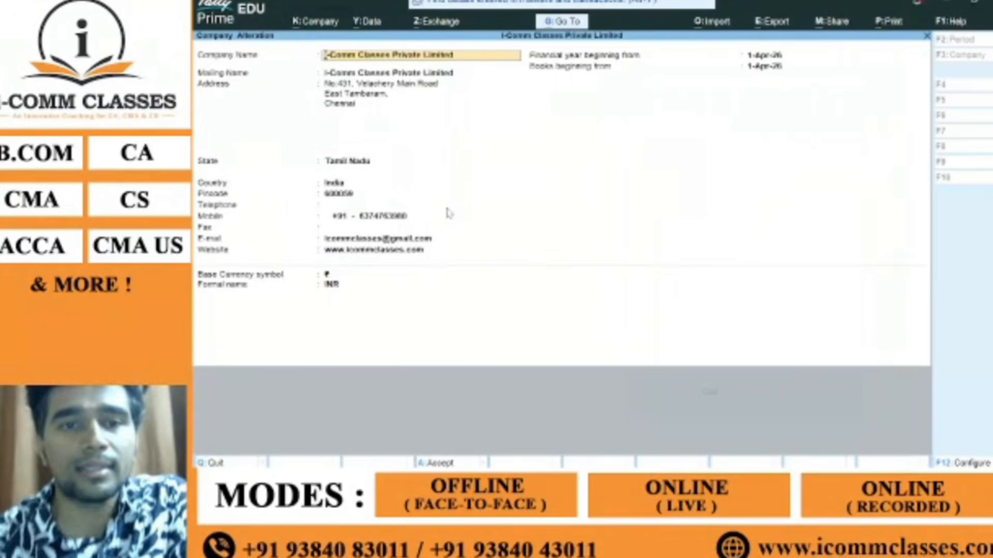
{"action": "left_click", "coordinate": [194, 36]}
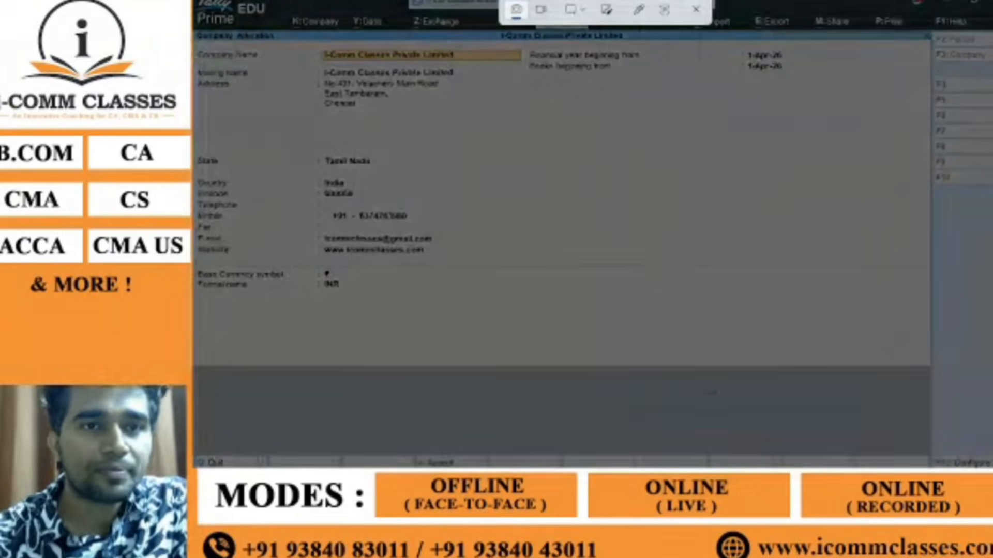
{"action": "left_click_drag", "start_coordinate": [195, 1], "coordinate": [950, 359]}
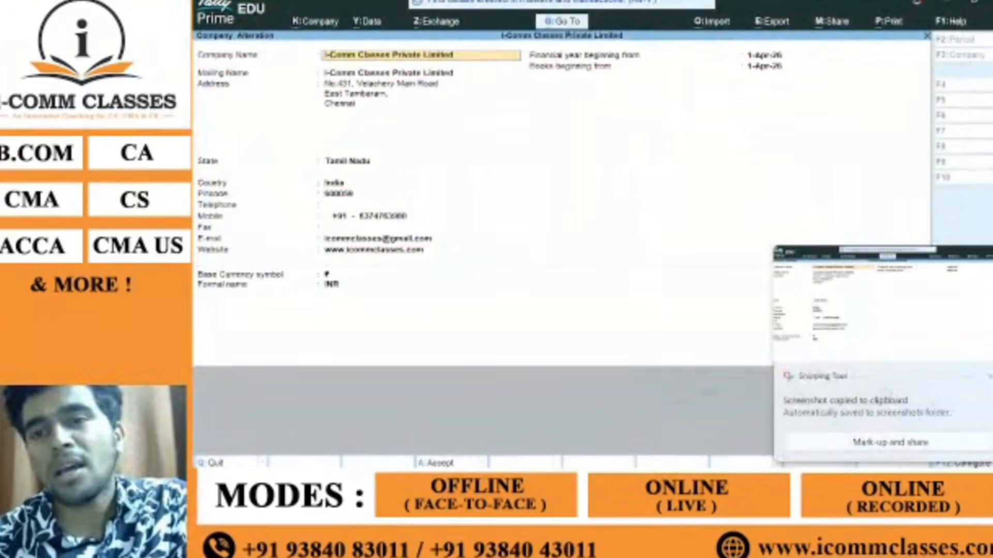
Step: Copy the snip to the clipboard, close Snipping Tool, and hide OBS's display capture source
{"action": "right_click", "coordinate": [880, 303]}
{"action": "left_click", "coordinate": [926, 288]}
{"action": "right_click", "coordinate": [927, 288]}
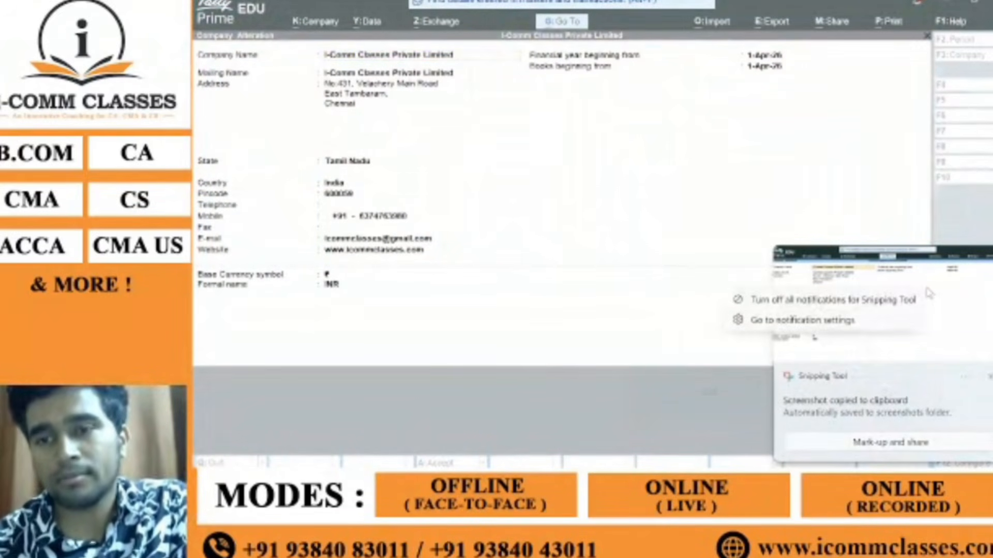
{"action": "left_click", "coordinate": [927, 289]}
{"action": "left_click", "coordinate": [927, 289]}
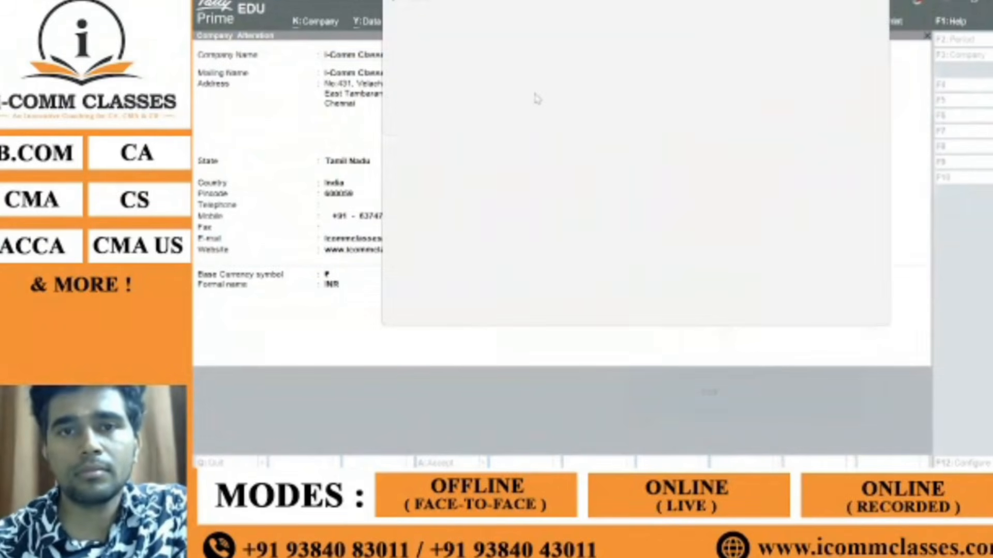
{"action": "right_click", "coordinate": [540, 106]}
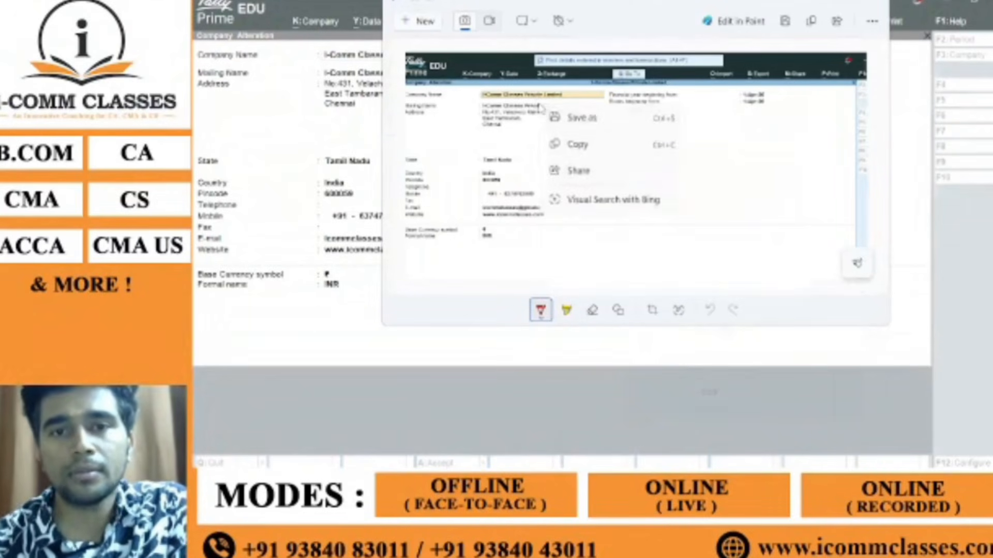
{"action": "left_click", "coordinate": [577, 144]}
{"action": "left_click", "coordinate": [874, 1]}
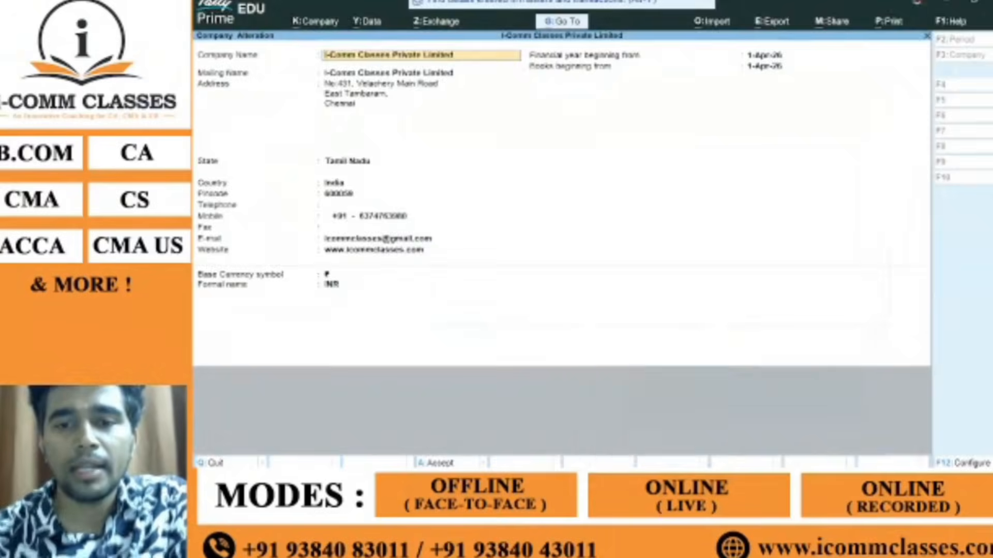
{"action": "left_click", "coordinate": [691, 479]}
{"action": "left_click", "coordinate": [473, 357]}
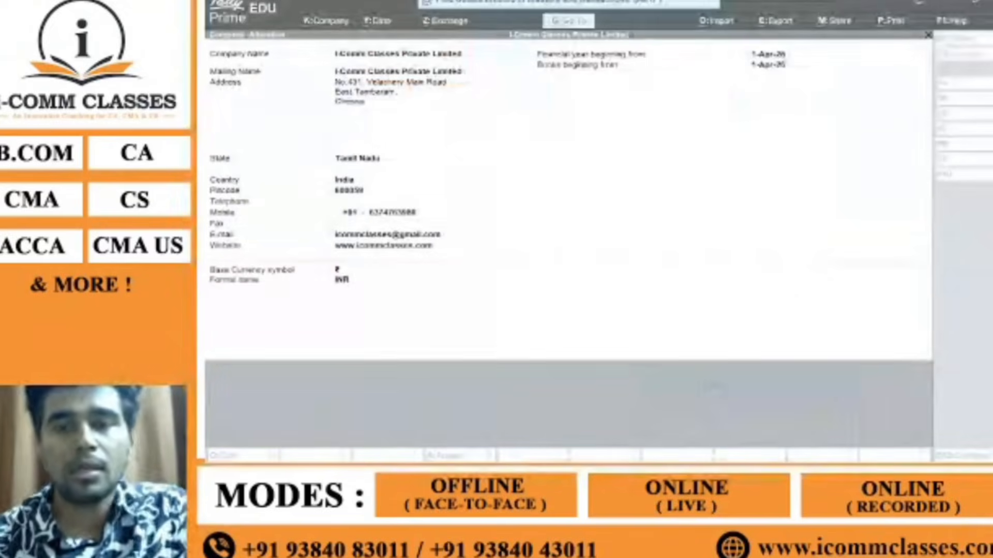
Step: Return to TallyPrime and escape out of Company Alteration without saving
{"action": "key", "text": "alt+Tab"}
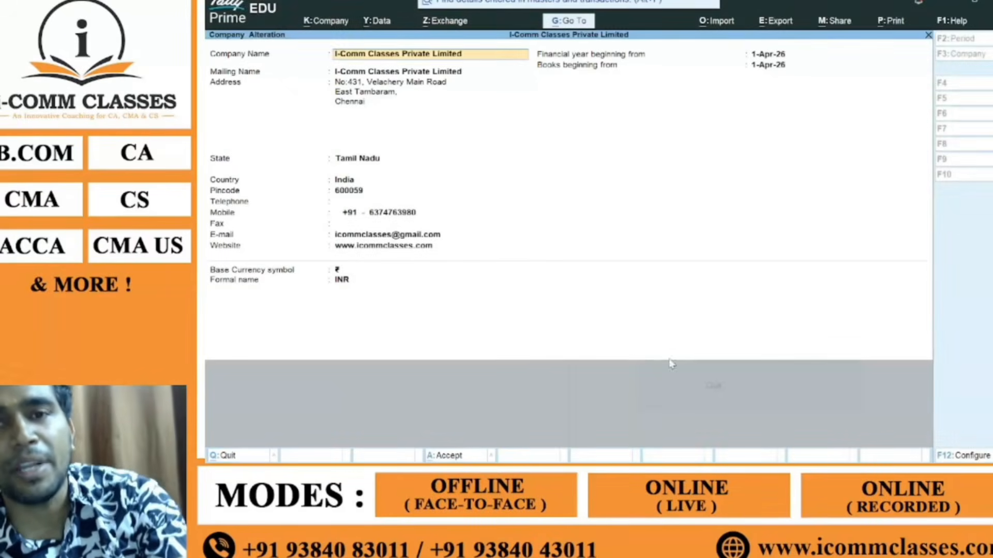
{"action": "key", "text": "alt+Tab"}
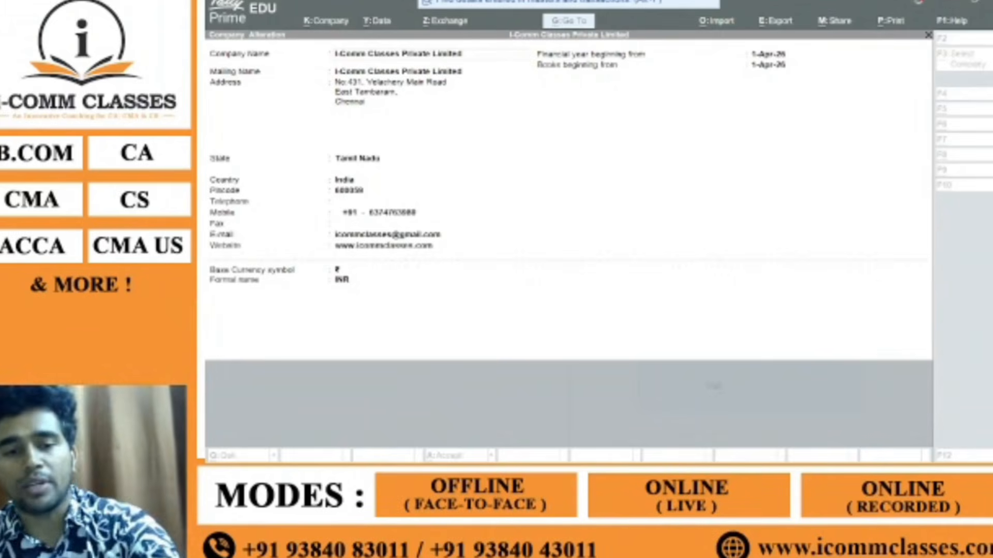
{"action": "key", "text": "Escape"}
{"action": "key", "text": "Escape"}
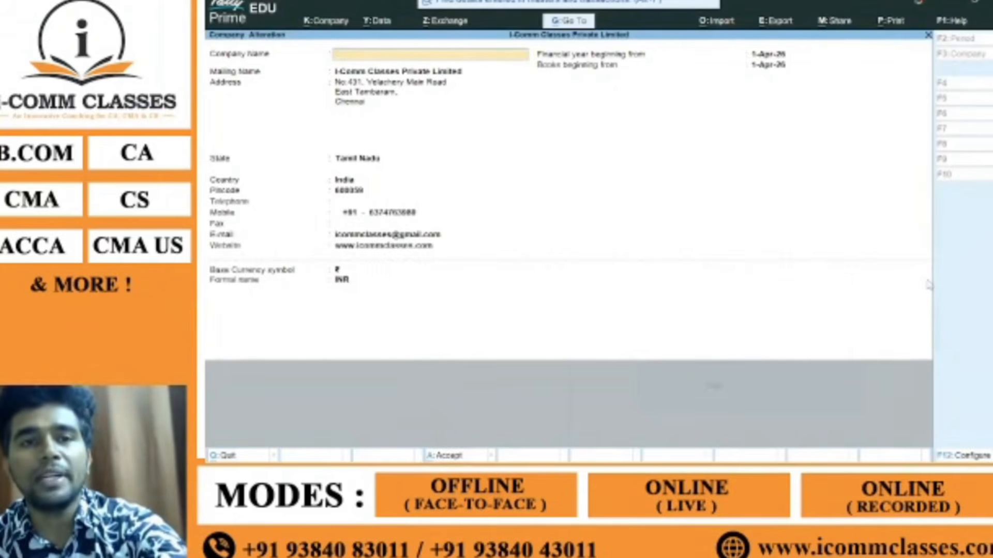
{"action": "key", "text": "Escape"}
{"action": "key", "text": "Escape"}
{"action": "key", "text": "Escape"}
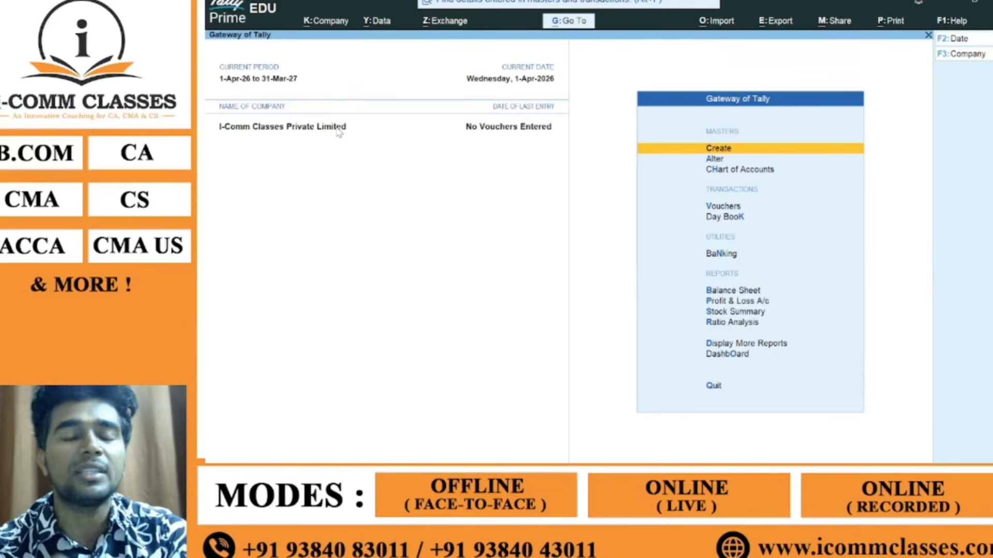
Step: Shut I-Comm Classes Private Limited from the Company menu
{"action": "left_click", "coordinate": [326, 21]}
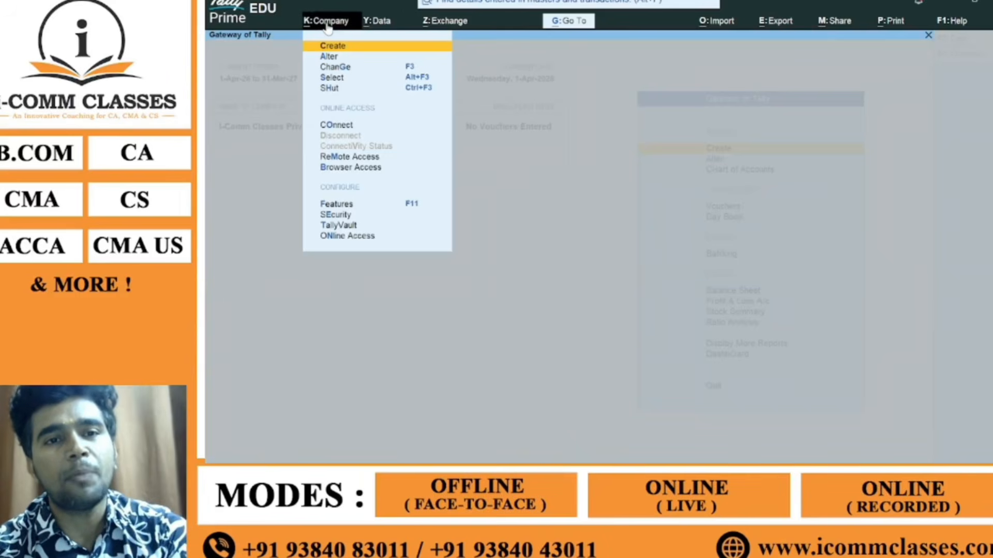
{"action": "left_click", "coordinate": [334, 90]}
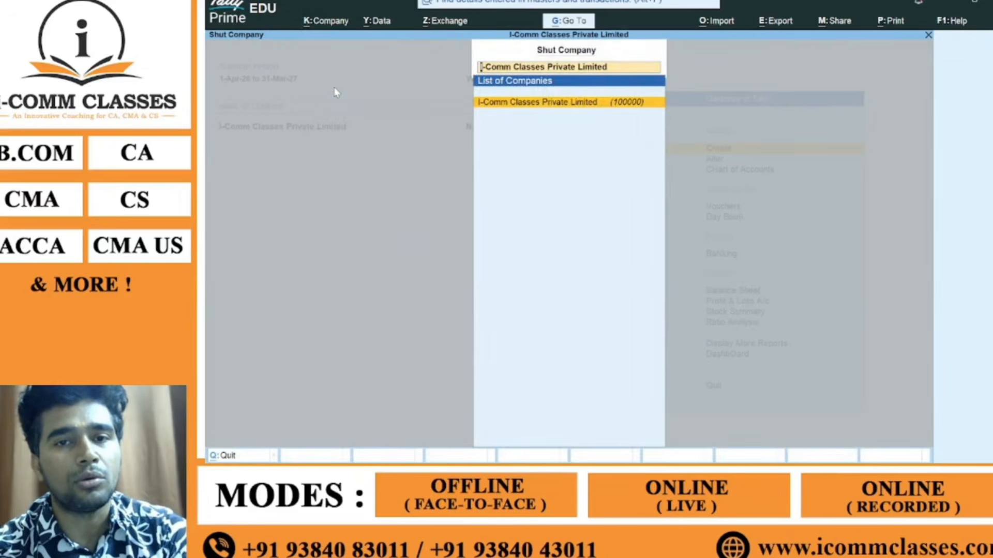
{"action": "key", "text": "Return"}
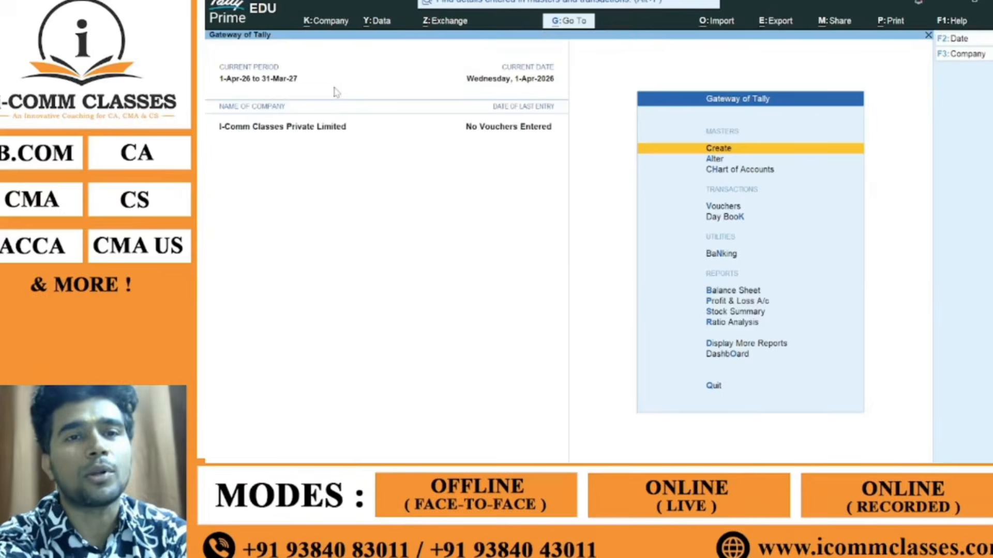
Step: Reload I-Comm Classes Private Limited from the Select Company list
{"action": "left_click", "coordinate": [326, 21]}
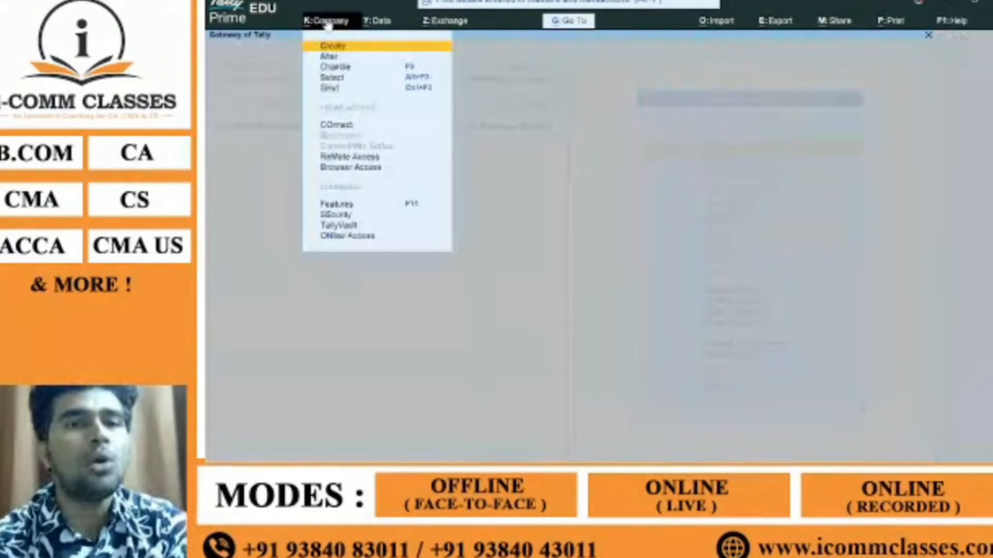
{"action": "left_click", "coordinate": [334, 88]}
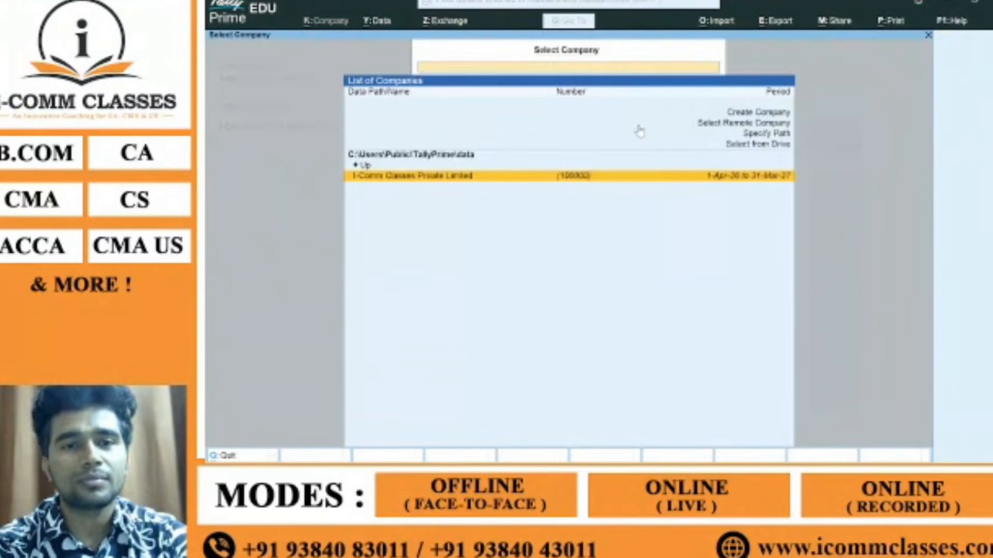
{"action": "key", "text": "Up"}
{"action": "key", "text": "Up"}
{"action": "key", "text": "Up"}
{"action": "key", "text": "Up"}
{"action": "key", "text": "Up"}
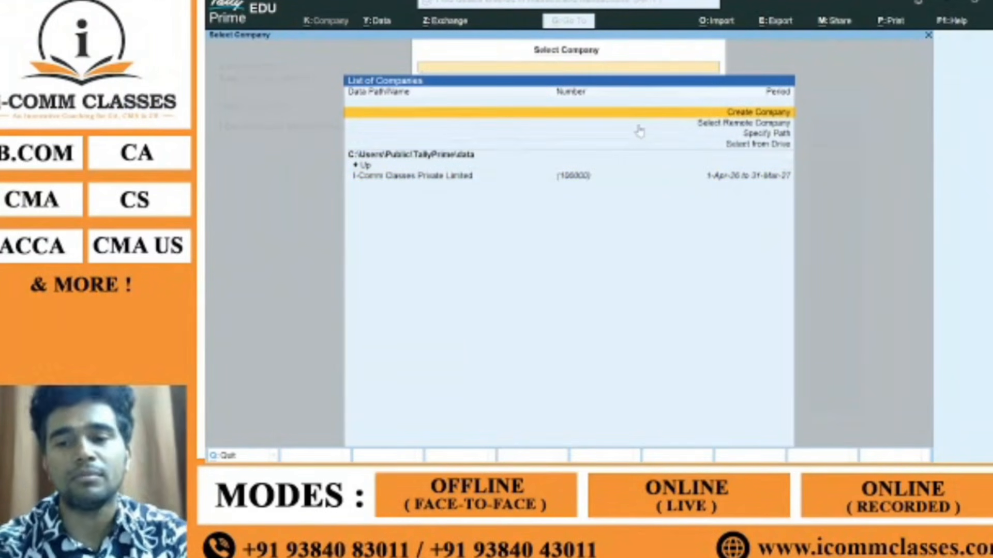
{"action": "key", "text": "Down"}
{"action": "key", "text": "Down"}
{"action": "key", "text": "Down"}
{"action": "key", "text": "Down"}
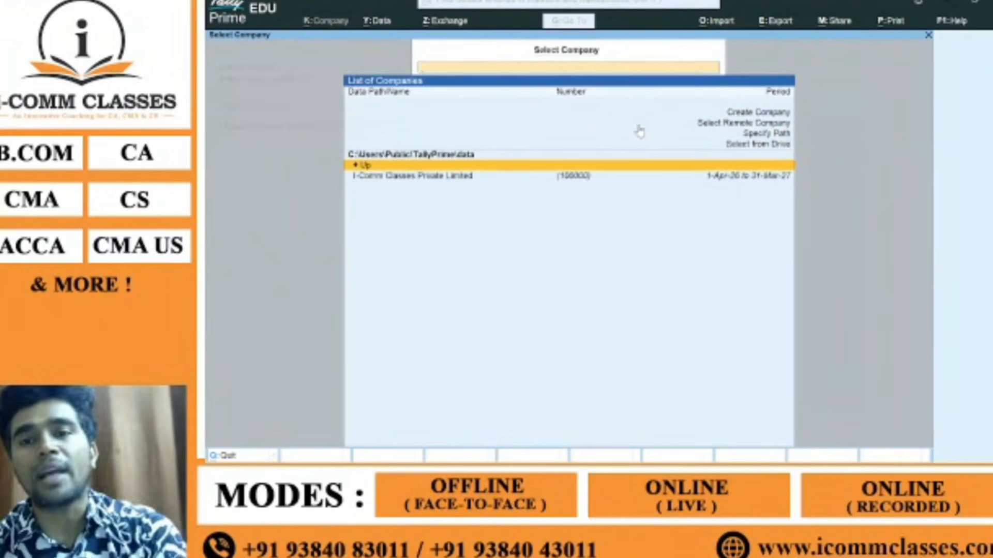
{"action": "key", "text": "Down"}
{"action": "key", "text": "Return"}
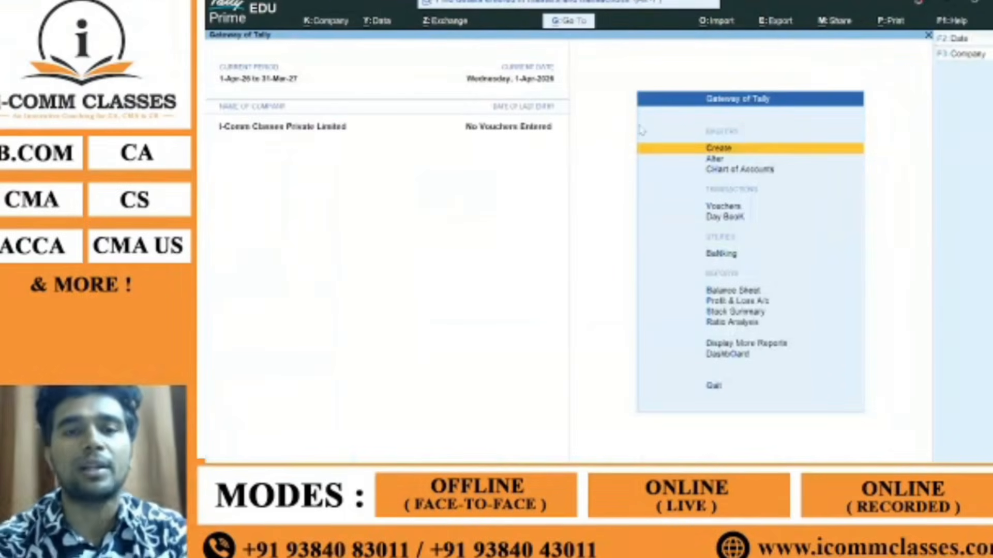
Step: Shut I-Comm Classes Private Limited and reopen it from the company list
{"action": "left_click", "coordinate": [338, 21]}
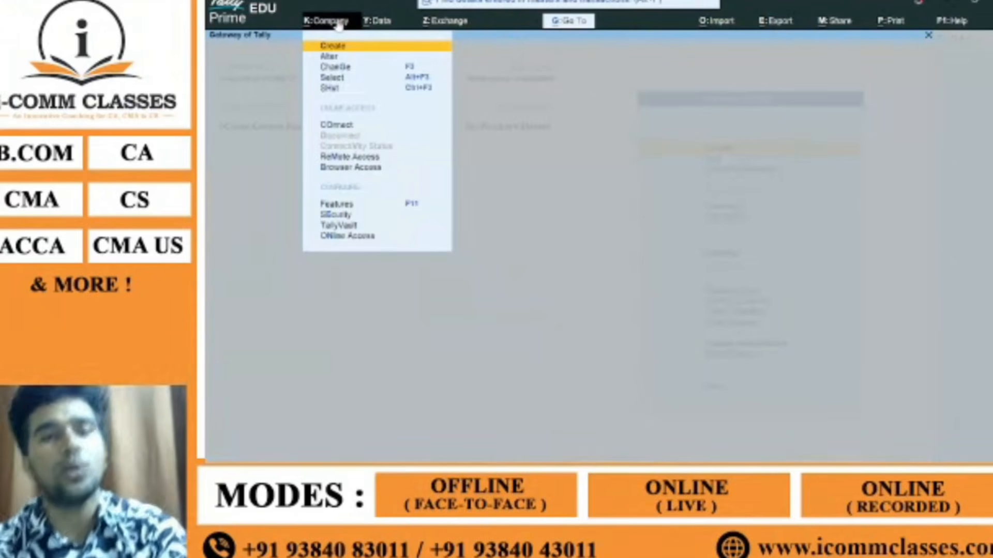
{"action": "left_click", "coordinate": [336, 92]}
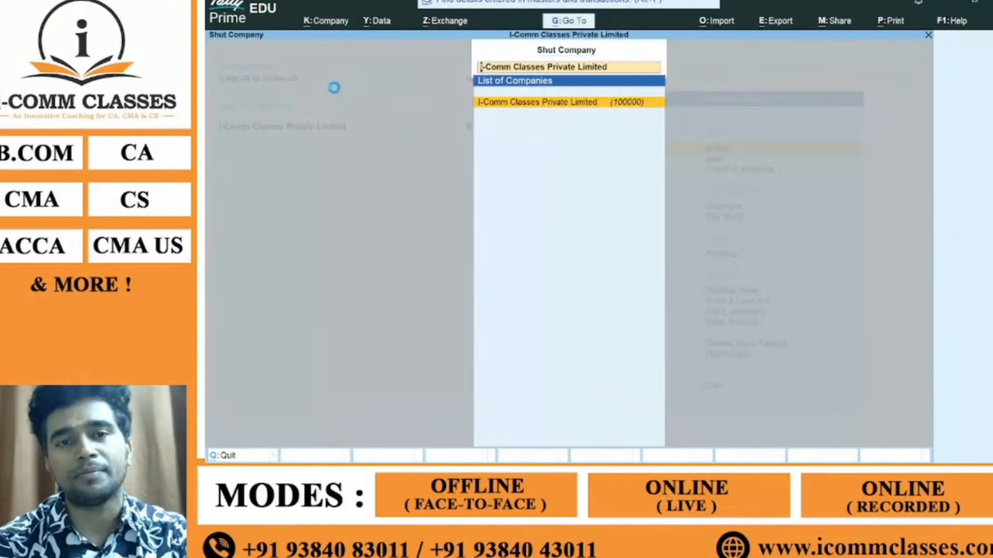
{"action": "key", "text": "Return"}
{"action": "key", "text": "Up"}
{"action": "key", "text": "Up"}
{"action": "key", "text": "Up"}
{"action": "key", "text": "Up"}
{"action": "key", "text": "Up"}
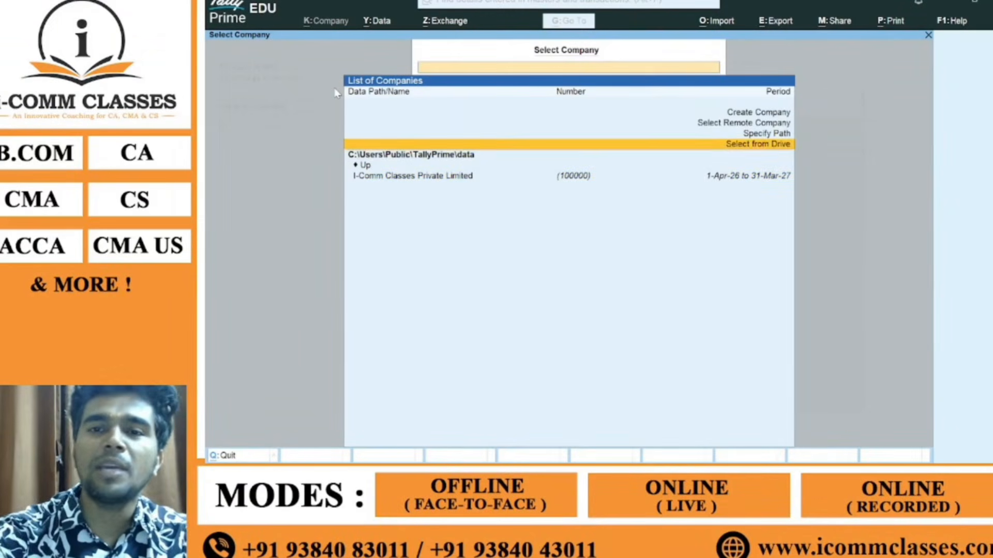
{"action": "key", "text": "Down"}
{"action": "key", "text": "Down"}
{"action": "key", "text": "Down"}
{"action": "key", "text": "Down"}
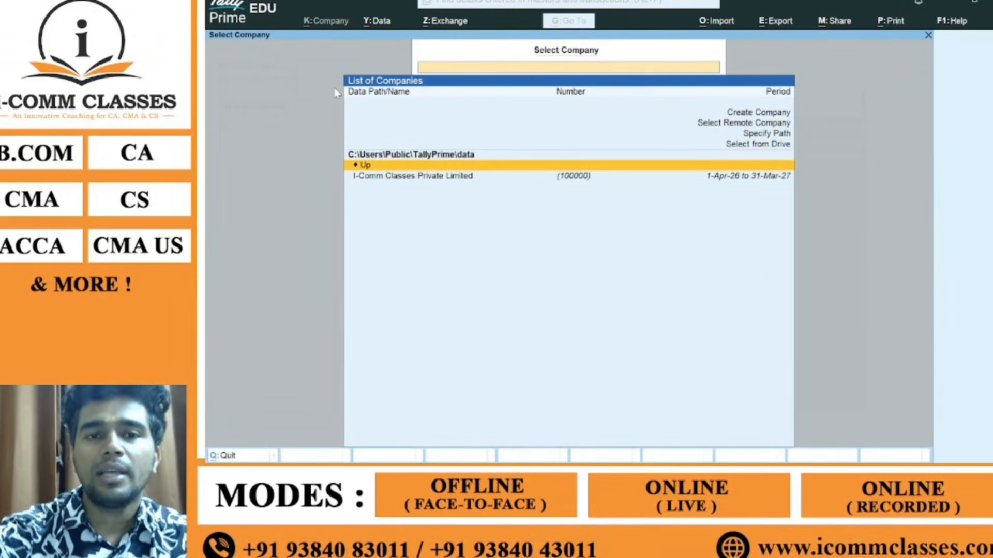
{"action": "key", "text": "Down"}
{"action": "key", "text": "Return"}
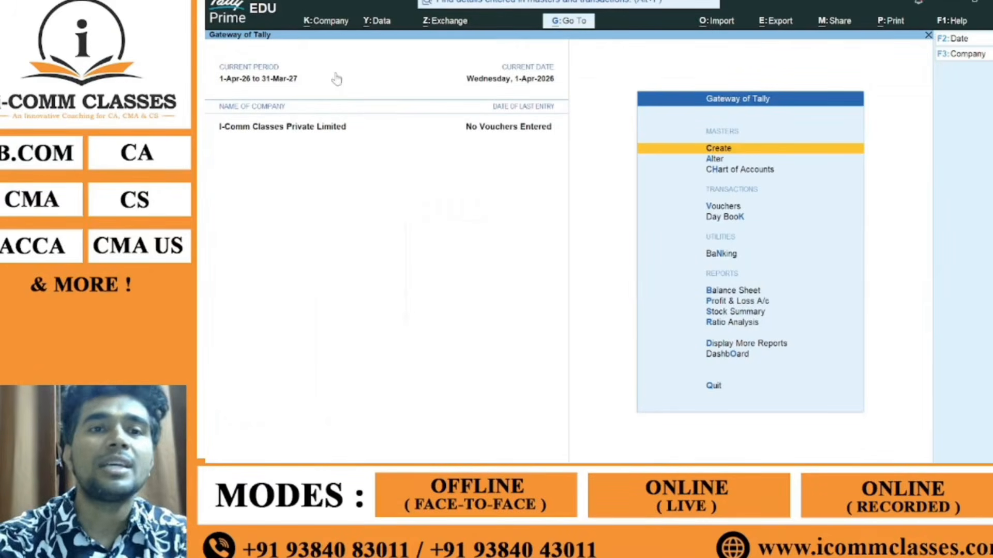
Step: Open the company's Alter form via the Company menu
{"action": "left_click", "coordinate": [335, 20]}
{"action": "left_click", "coordinate": [337, 57]}
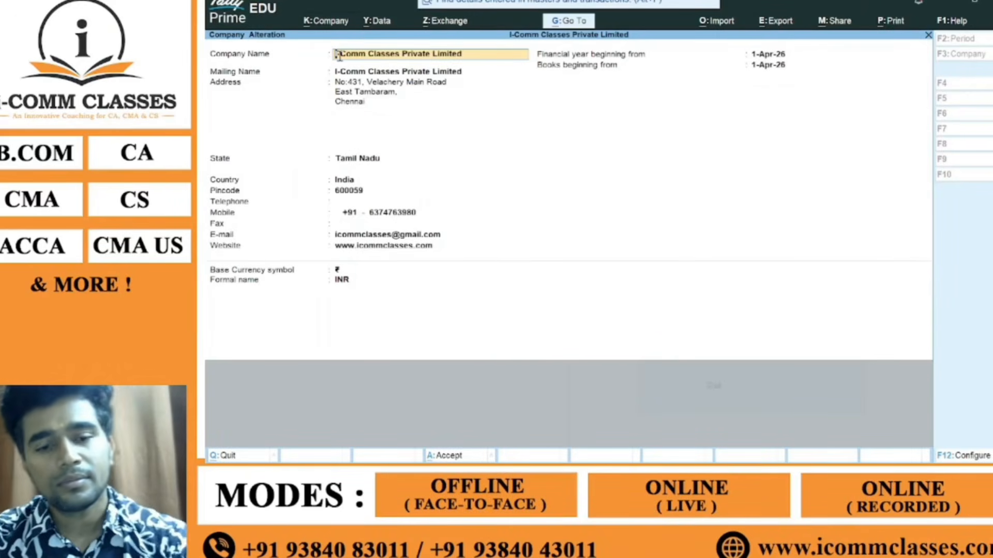
{"action": "key", "text": "Escape"}
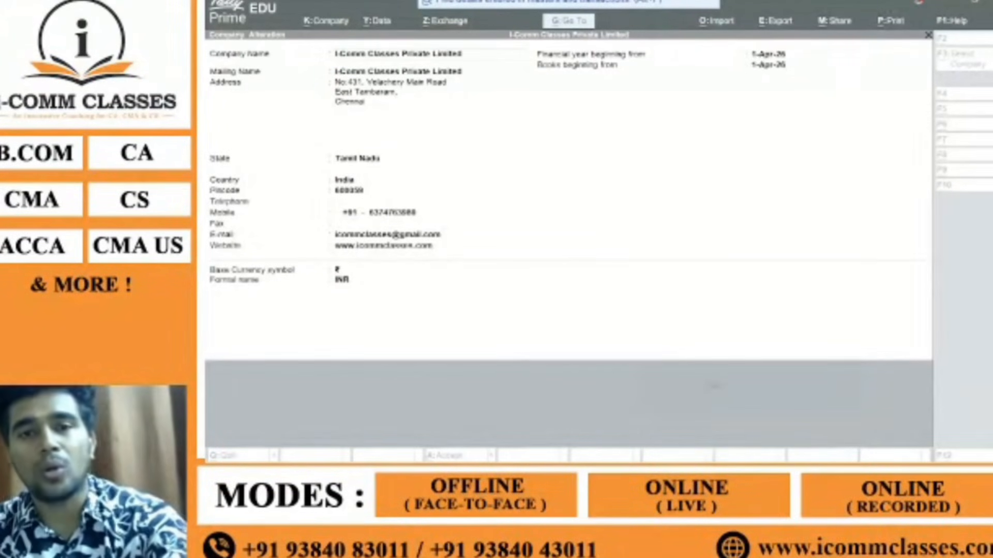
{"action": "left_click", "coordinate": [802, 177]}
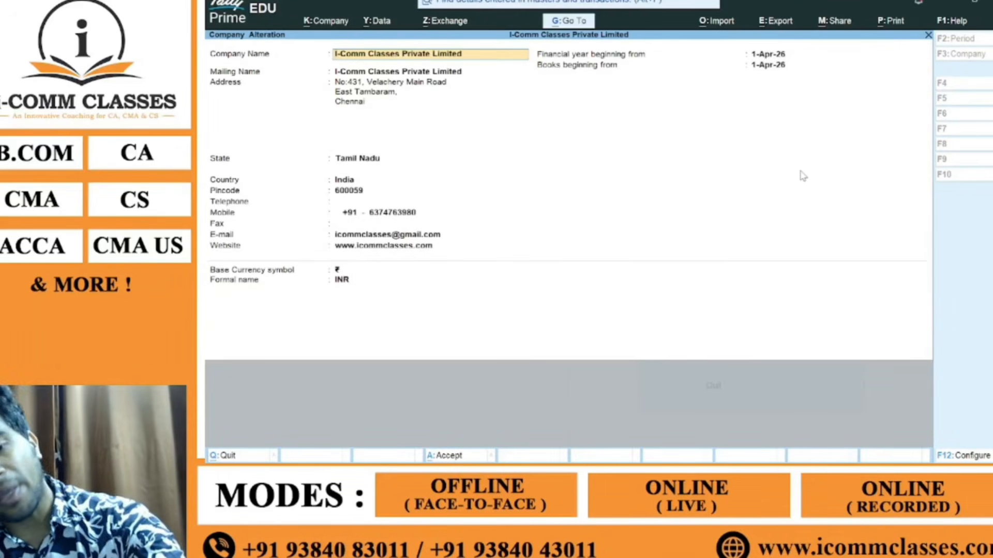
Step: Escape from Company Alteration to the Gateway of Tally, then leave TallyPrime's window
{"action": "key", "text": "Escape"}
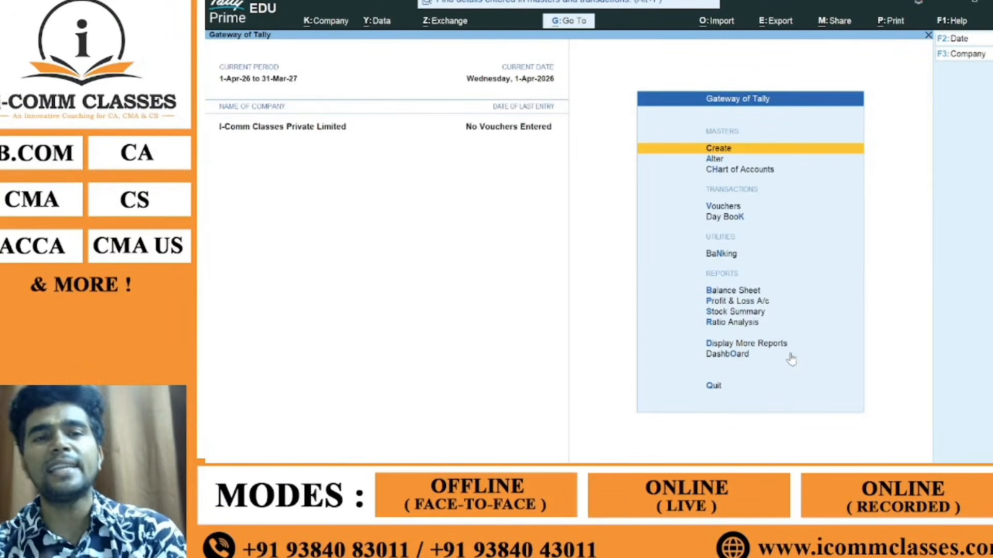
{"action": "key", "text": "alt+Tab"}
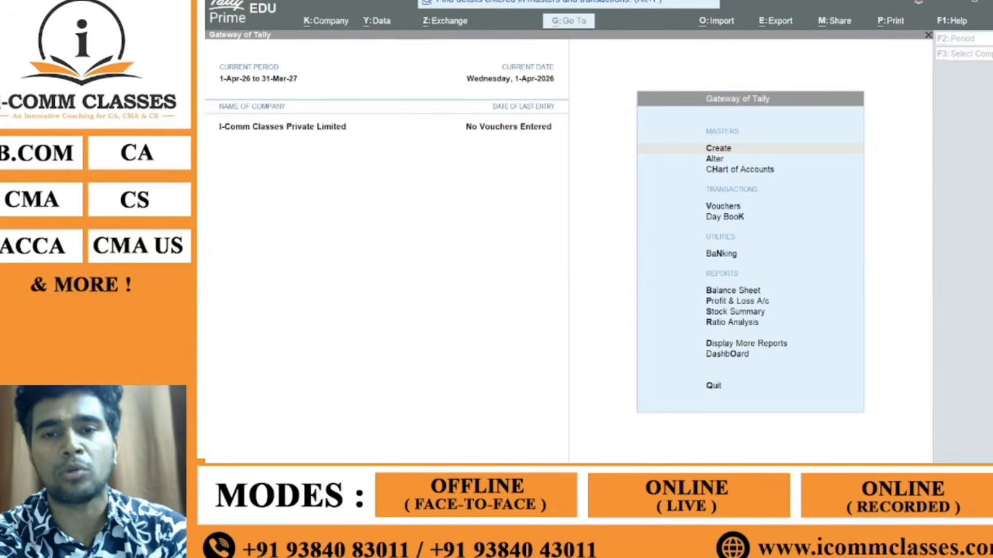